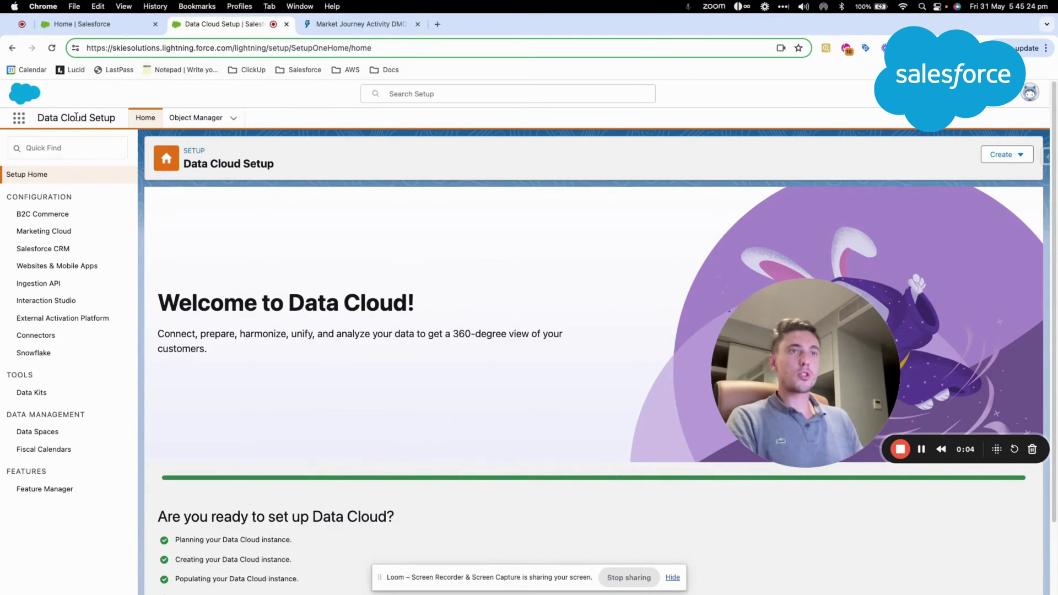
Step: Go to the Data Cloud home page and open Einstein Studio's list of three predictive models
{"action": "left_click", "coordinate": [102, 24]}
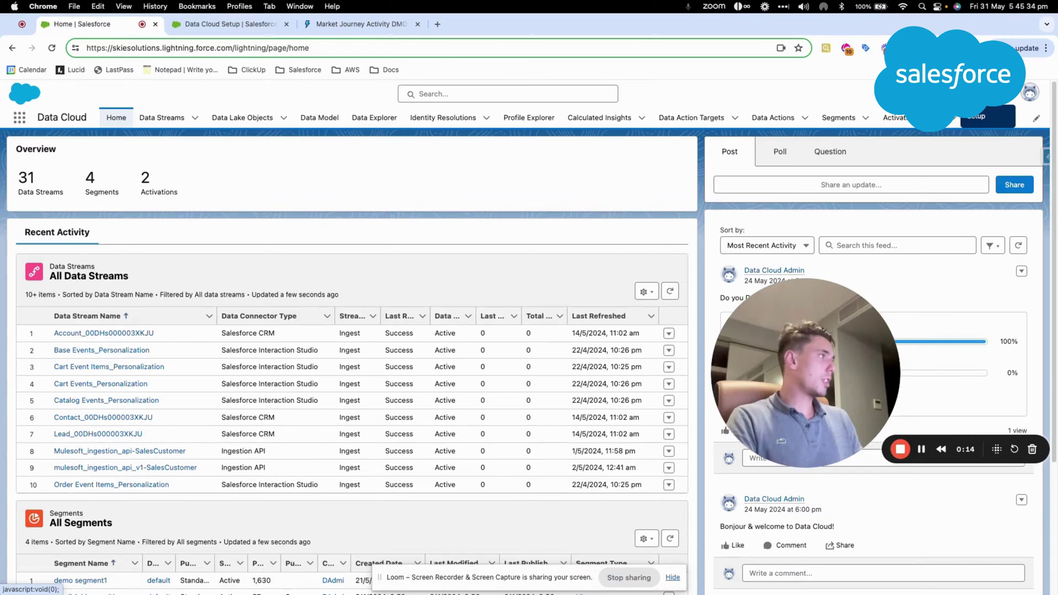
{"action": "left_click", "coordinate": [980, 117]}
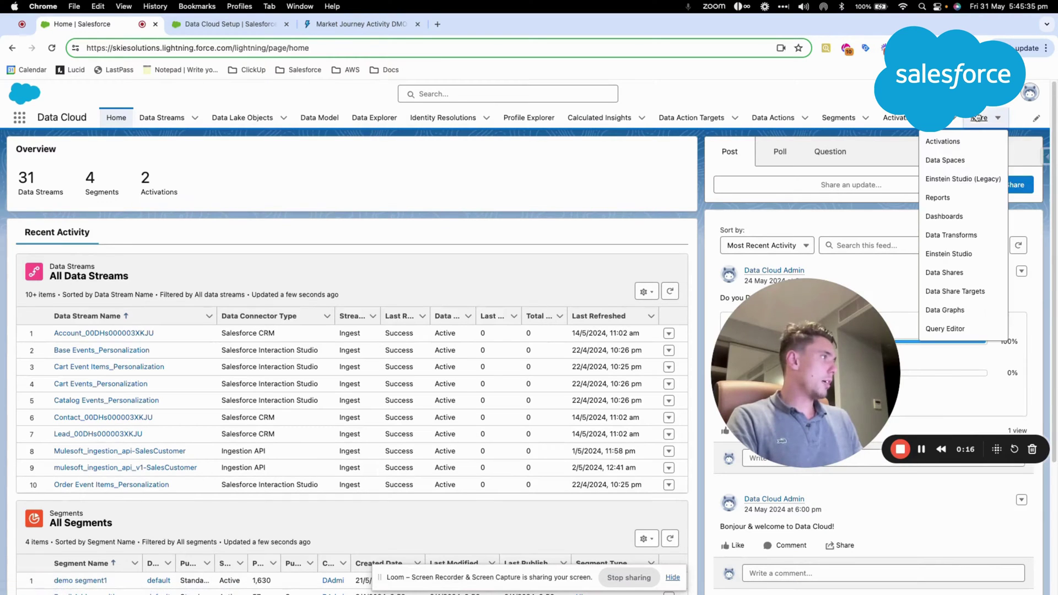
{"action": "left_click", "coordinate": [962, 255]}
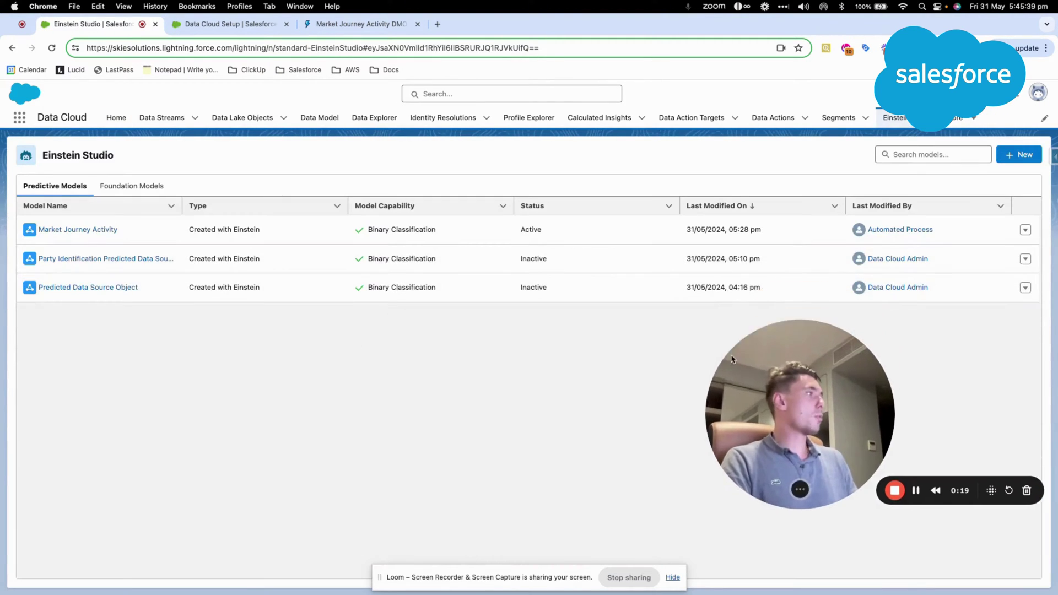
Step: Start a new model with 'Create a model from scratch' up to its data-source step, then return to the models list
{"action": "left_click", "coordinate": [1025, 153]}
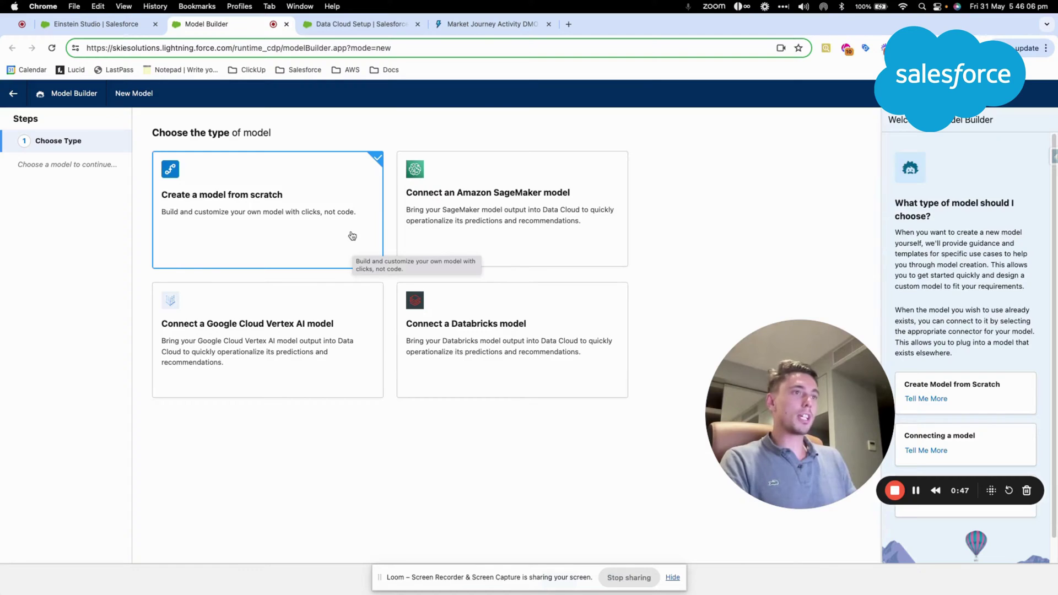
{"action": "left_click_drag", "start_coordinate": [754, 368], "coordinate": [718, 225]}
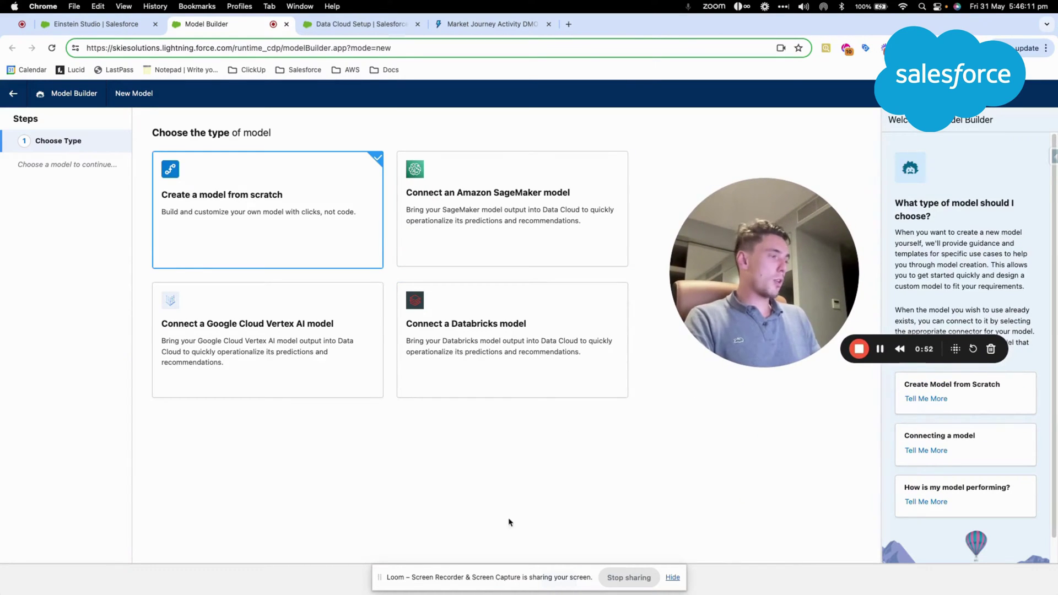
{"action": "left_click", "coordinate": [673, 578]}
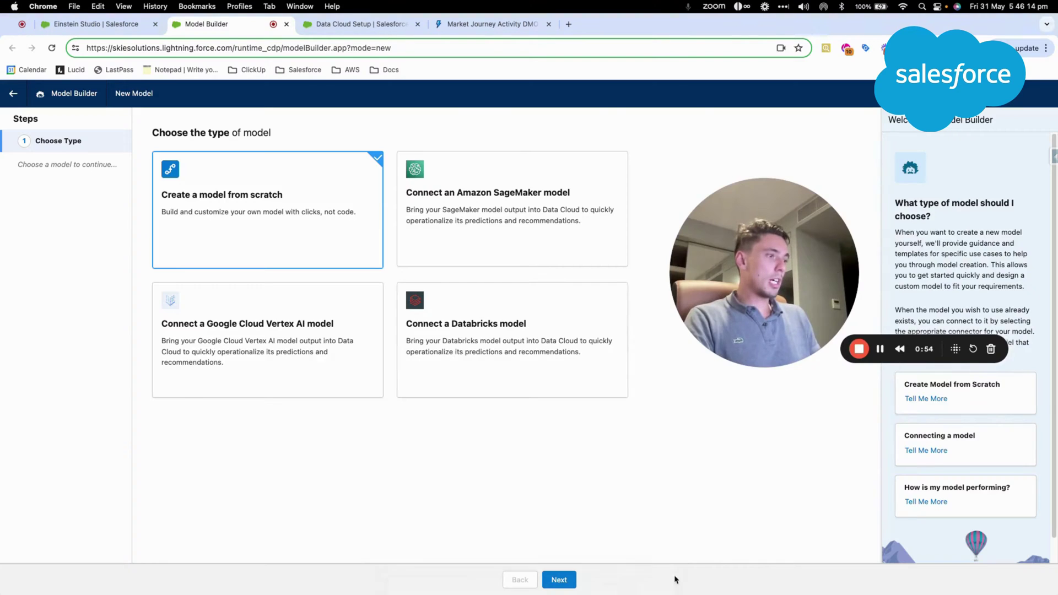
{"action": "left_click", "coordinate": [569, 581]}
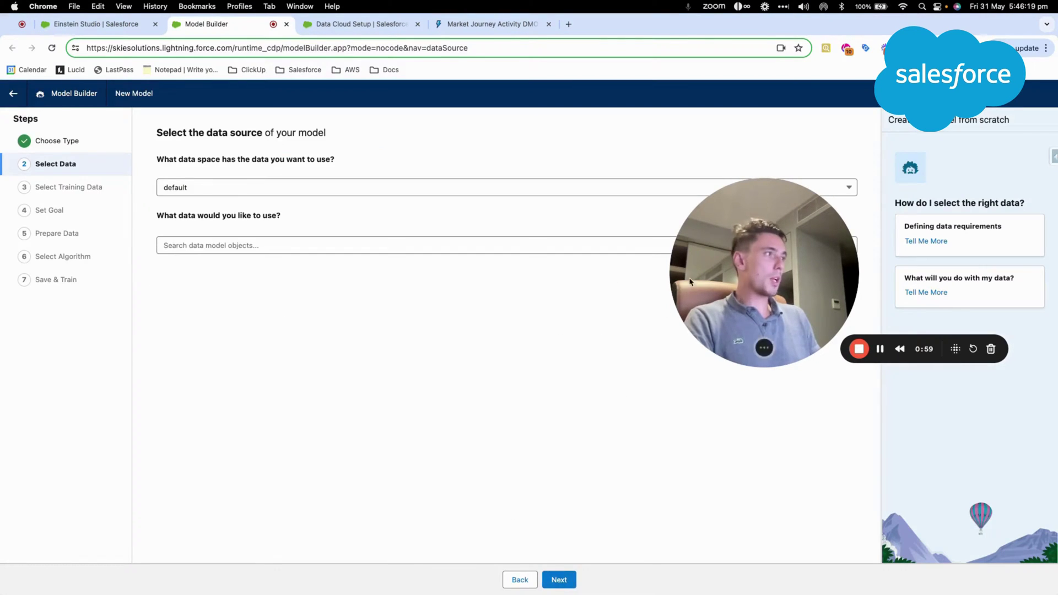
{"action": "left_click_drag", "start_coordinate": [690, 282], "coordinate": [672, 444]}
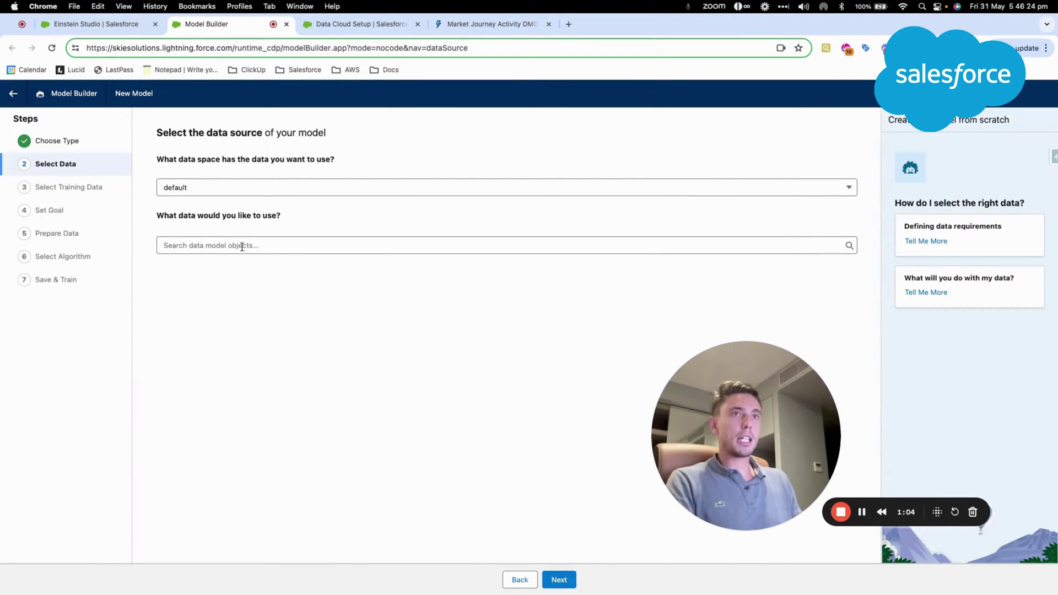
{"action": "key", "text": "super+alt+Left"}
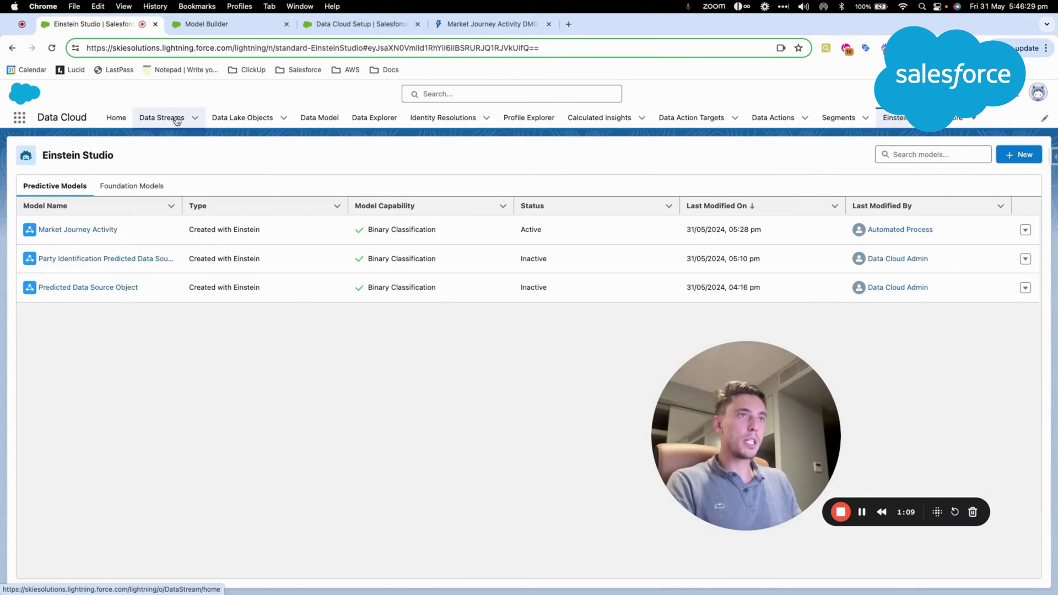
Step: Browse Data Streams and Data Lake Objects, searching them for 'market'
{"action": "left_click", "coordinate": [181, 119]}
{"action": "left_click", "coordinate": [242, 119]}
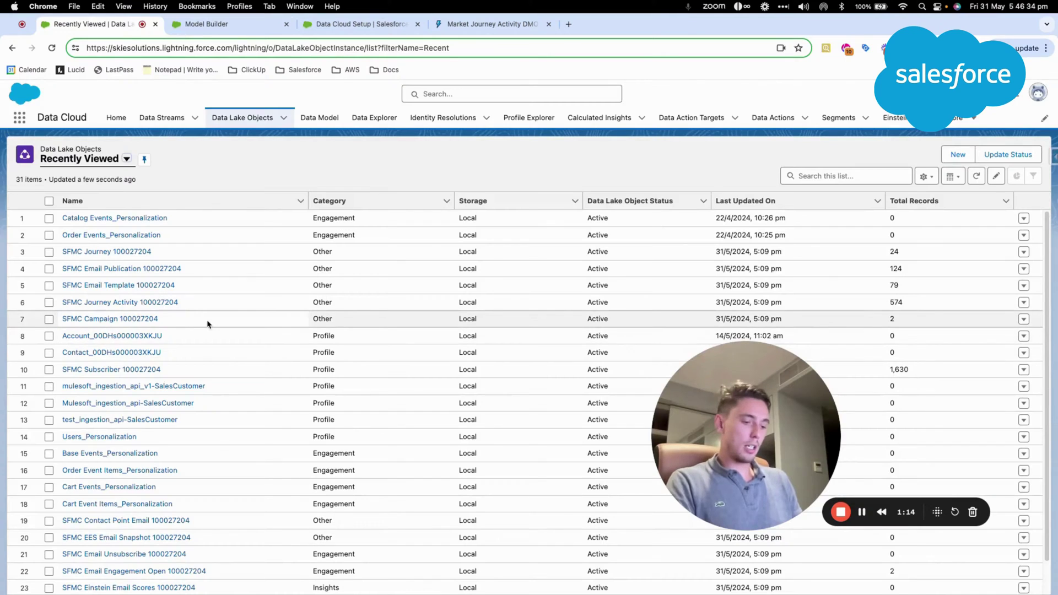
{"action": "key", "text": "super+f"}
{"action": "type", "text": "ma"}
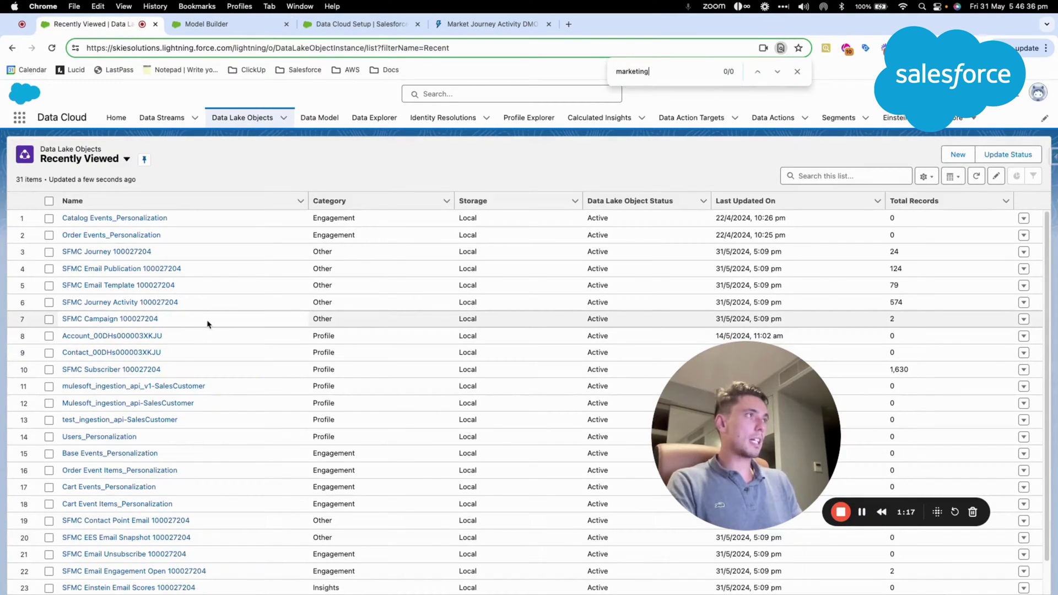
{"action": "type", "text": "rket"}
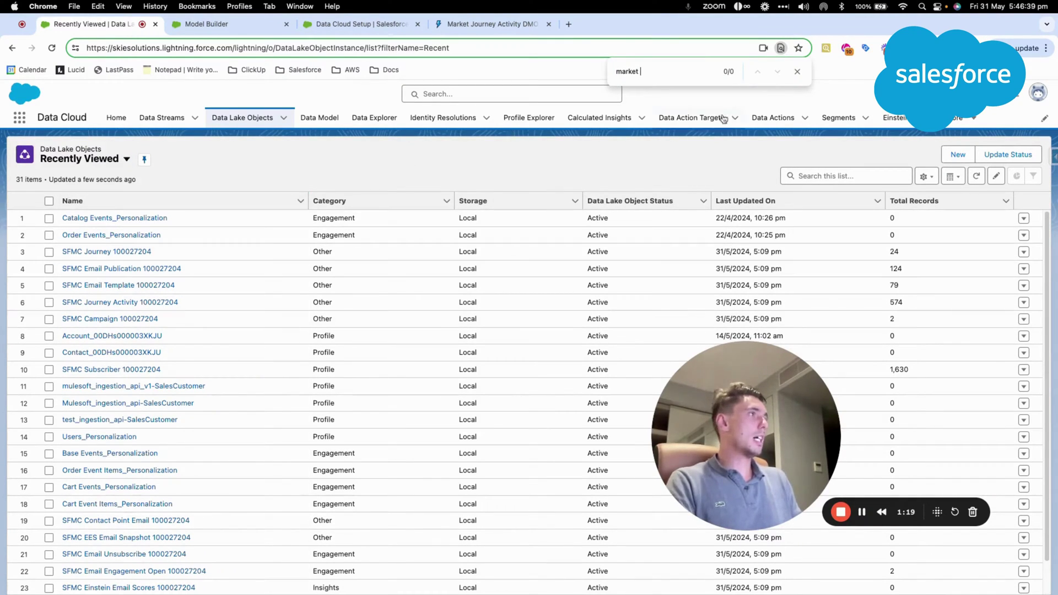
{"action": "left_click", "coordinate": [797, 71]}
{"action": "left_click", "coordinate": [798, 172]}
{"action": "type", "text": "market"}
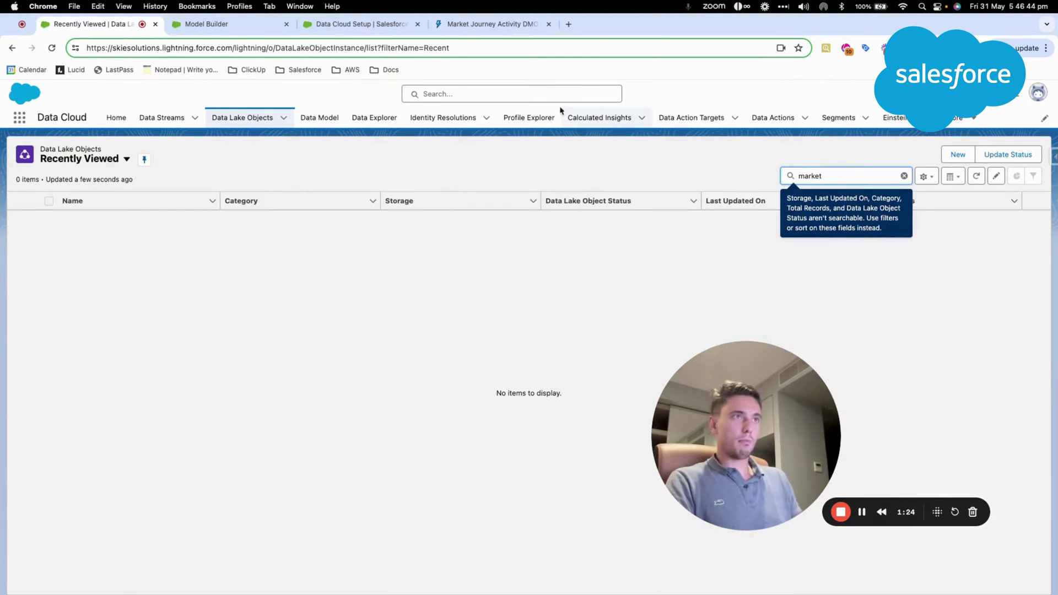
Step: Filter the Data Model objects by 'market' and open Market Journey Activity
{"action": "left_click", "coordinate": [336, 116]}
{"action": "left_click", "coordinate": [877, 177]}
{"action": "type", "text": "market"}
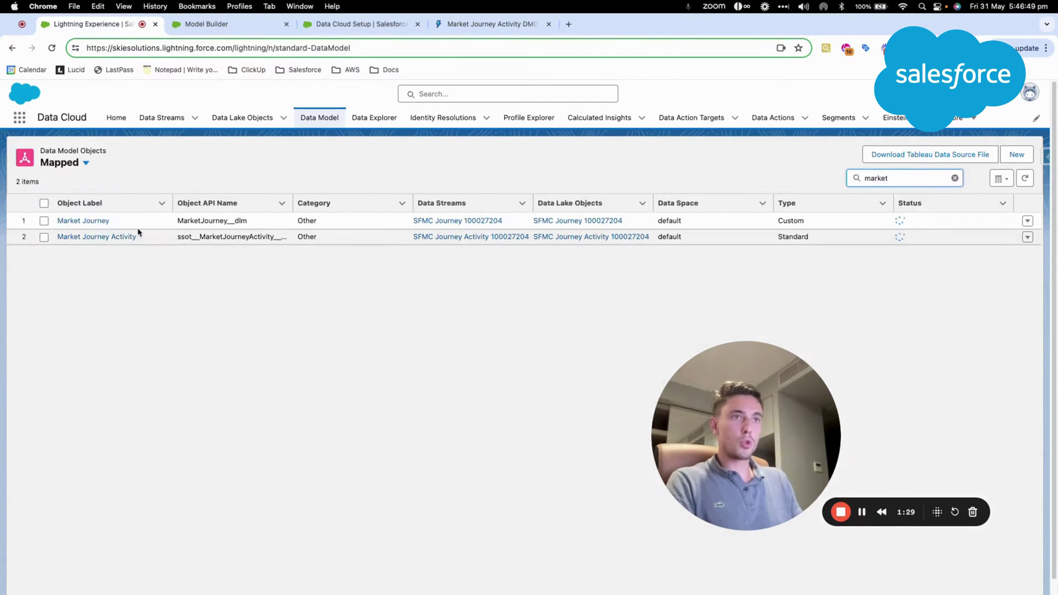
{"action": "left_click", "coordinate": [76, 238]}
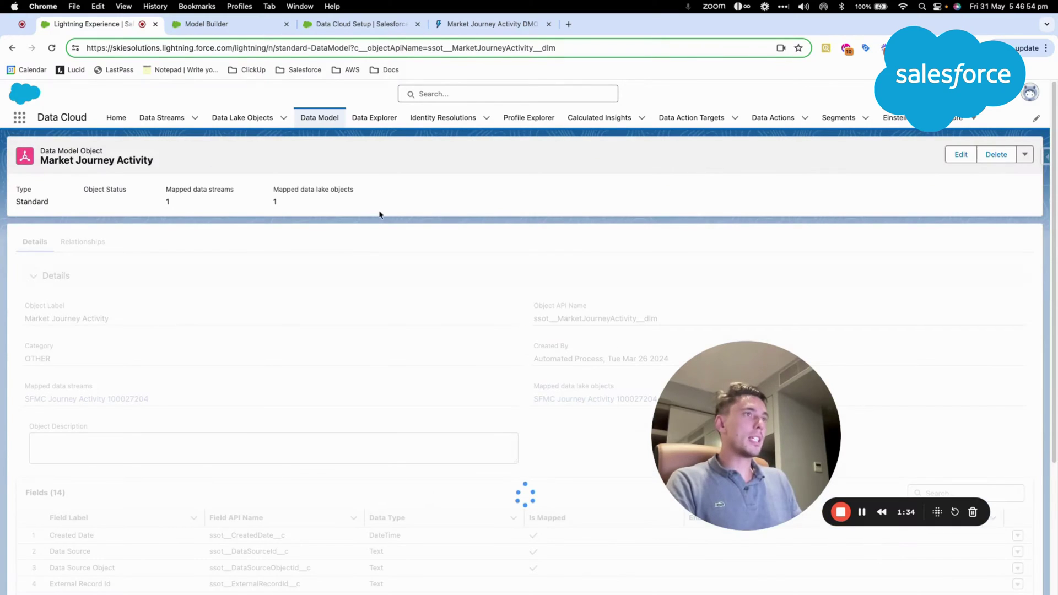
Step: Load the Market Journey Activity Data Model Object's records in Data Explorer
{"action": "left_click", "coordinate": [376, 117]}
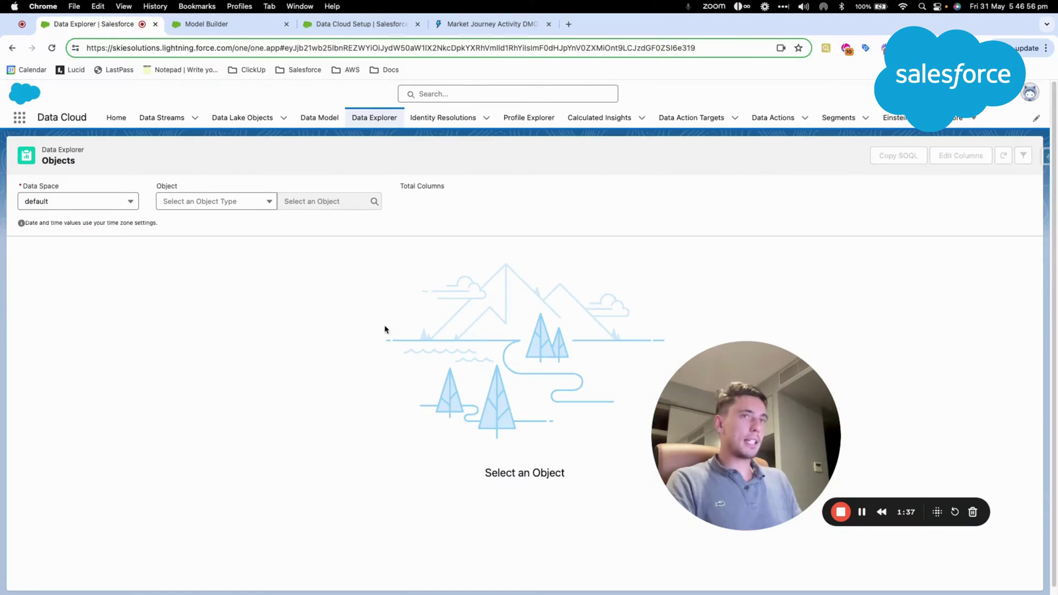
{"action": "left_click", "coordinate": [195, 204]}
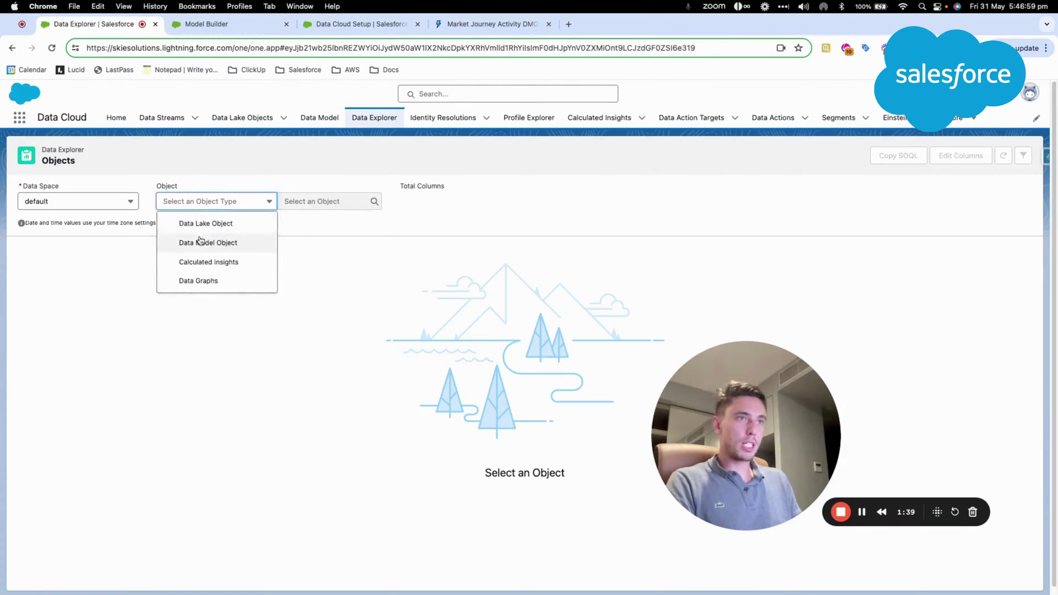
{"action": "left_click", "coordinate": [207, 241]}
{"action": "left_click", "coordinate": [294, 204]}
{"action": "type", "text": "Market Journey Activity"}
{"action": "left_click", "coordinate": [294, 203]}
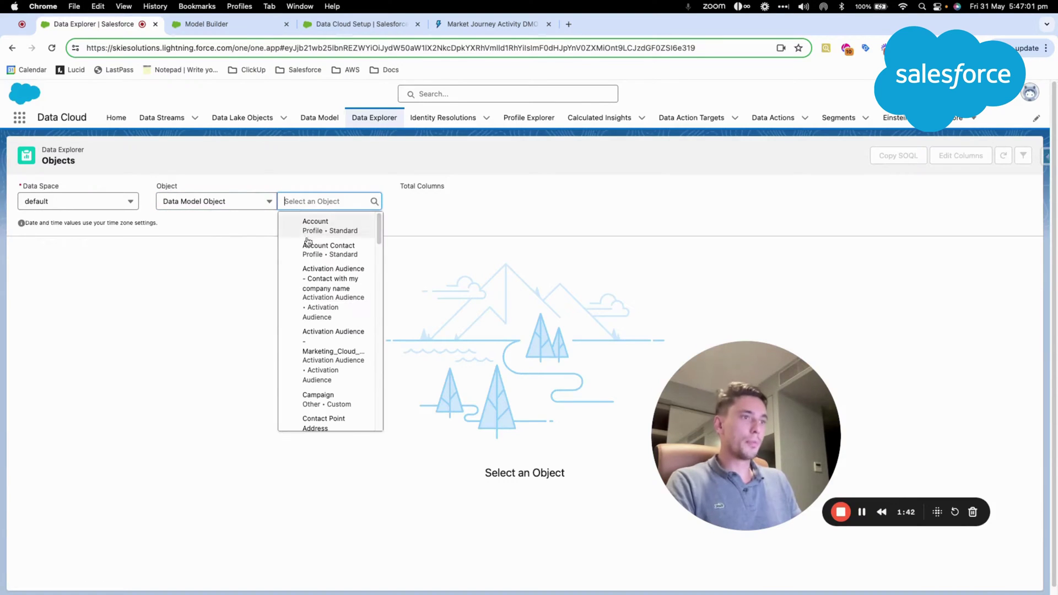
{"action": "scroll", "coordinate": [325, 331], "scroll_direction": "down", "scroll_amount": 5}
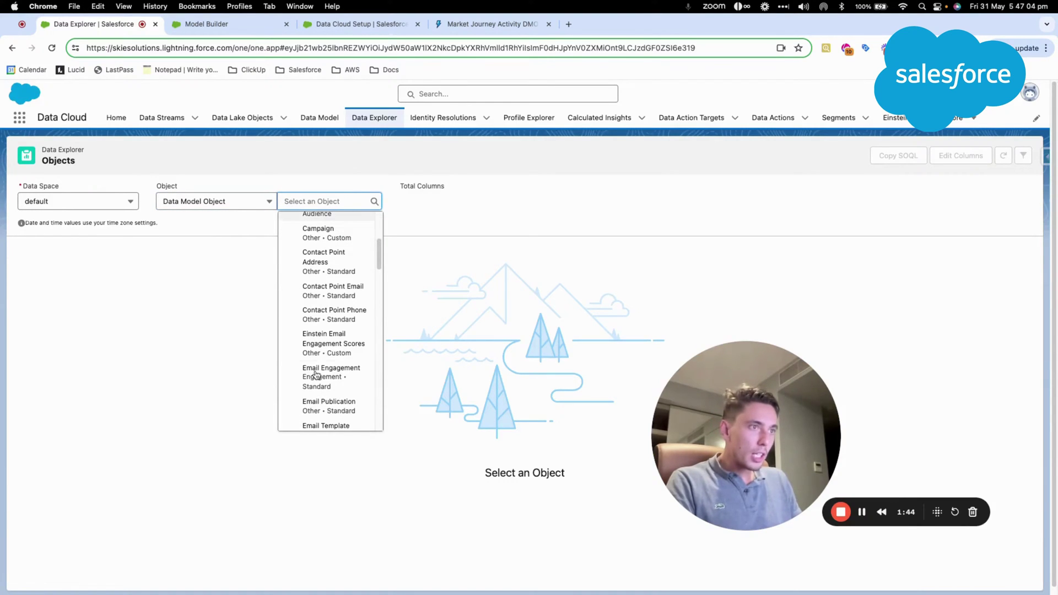
{"action": "type", "text": "Market Journey Activity"}
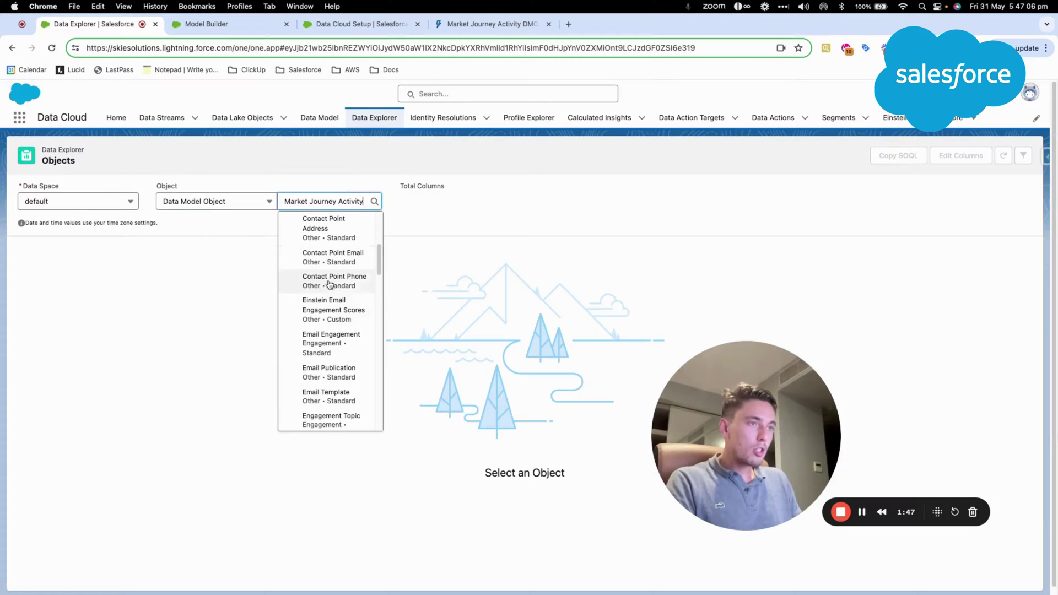
{"action": "scroll", "coordinate": [337, 331], "scroll_direction": "down", "scroll_amount": 3}
{"action": "scroll", "coordinate": [340, 375], "scroll_direction": "down", "scroll_amount": 3}
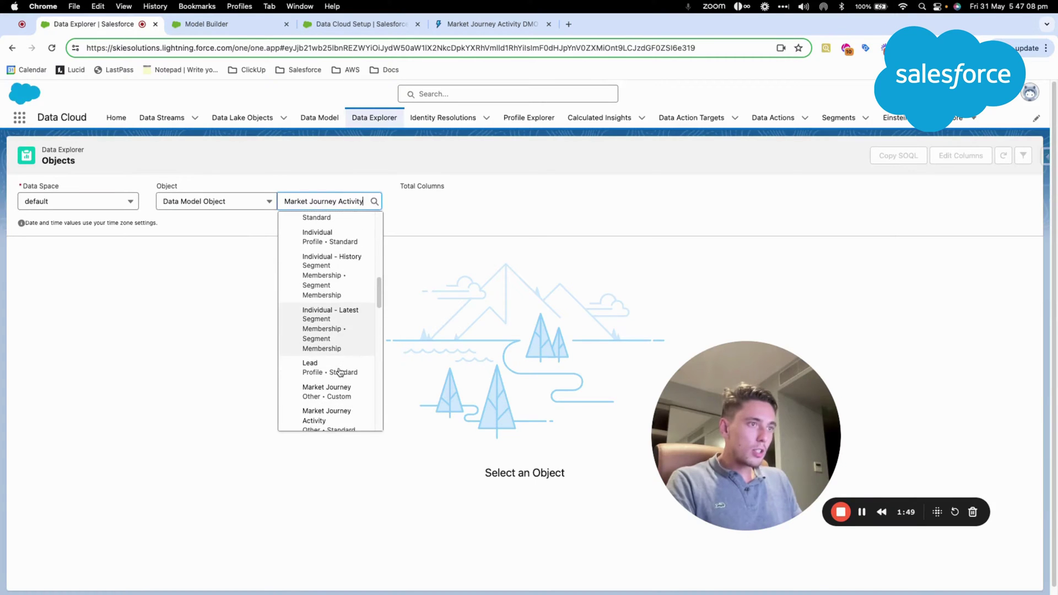
{"action": "left_click", "coordinate": [340, 397]}
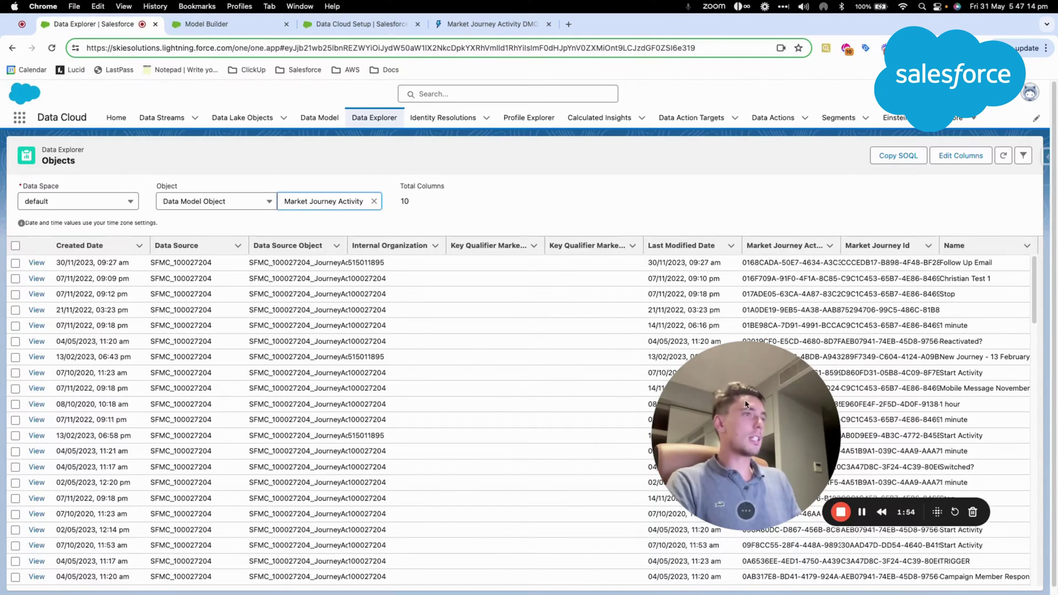
Step: Scroll through and inspect the record values, such as the 13/02/2023 06:58 pm row
{"action": "left_click_drag", "start_coordinate": [747, 404], "coordinate": [527, 180]}
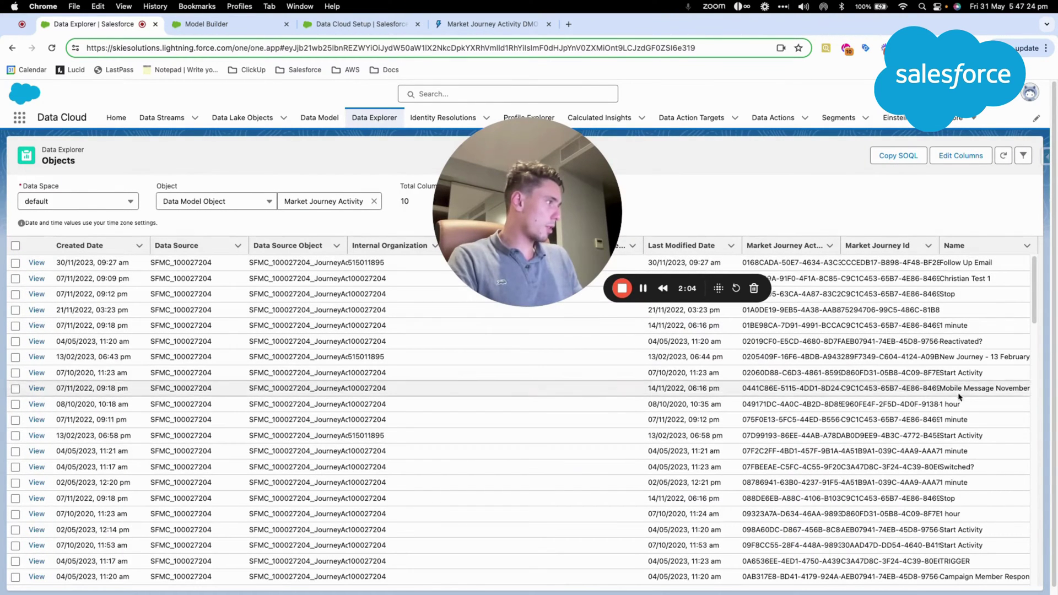
{"action": "triple_click", "coordinate": [957, 435]}
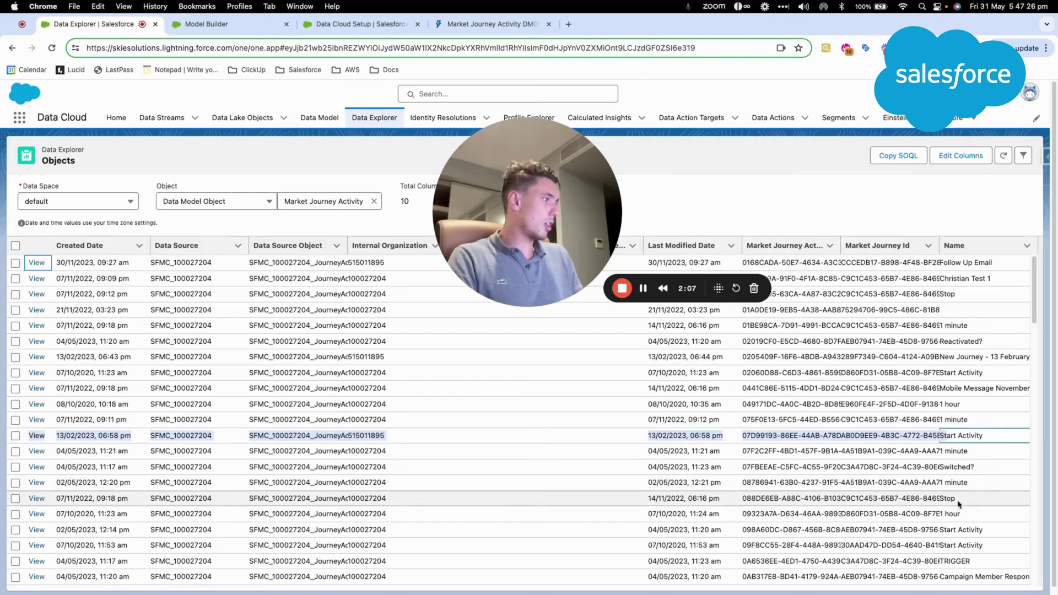
{"action": "left_click", "coordinate": [957, 507]}
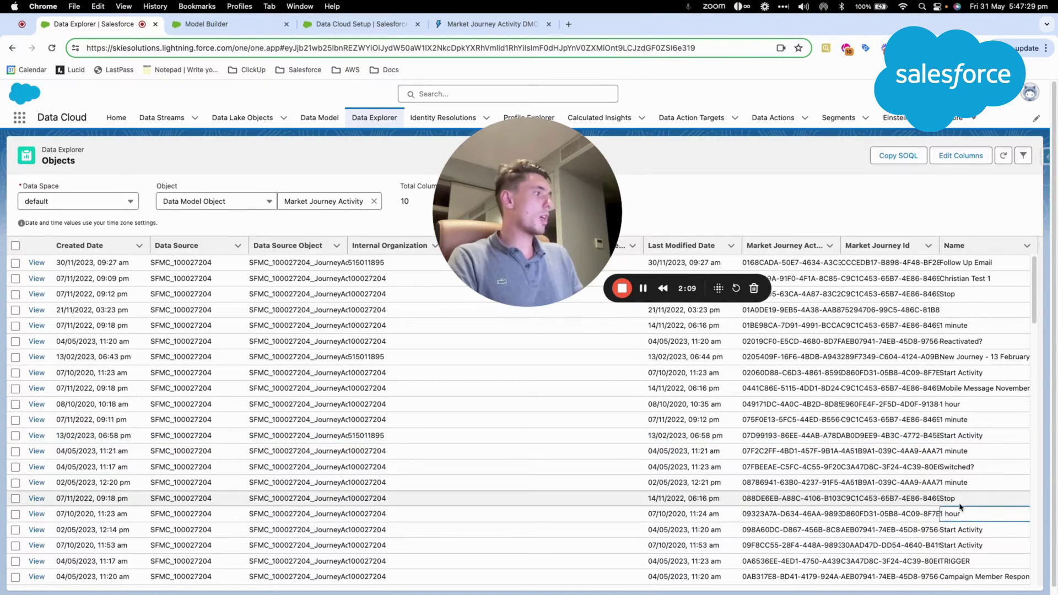
{"action": "left_click", "coordinate": [965, 279]}
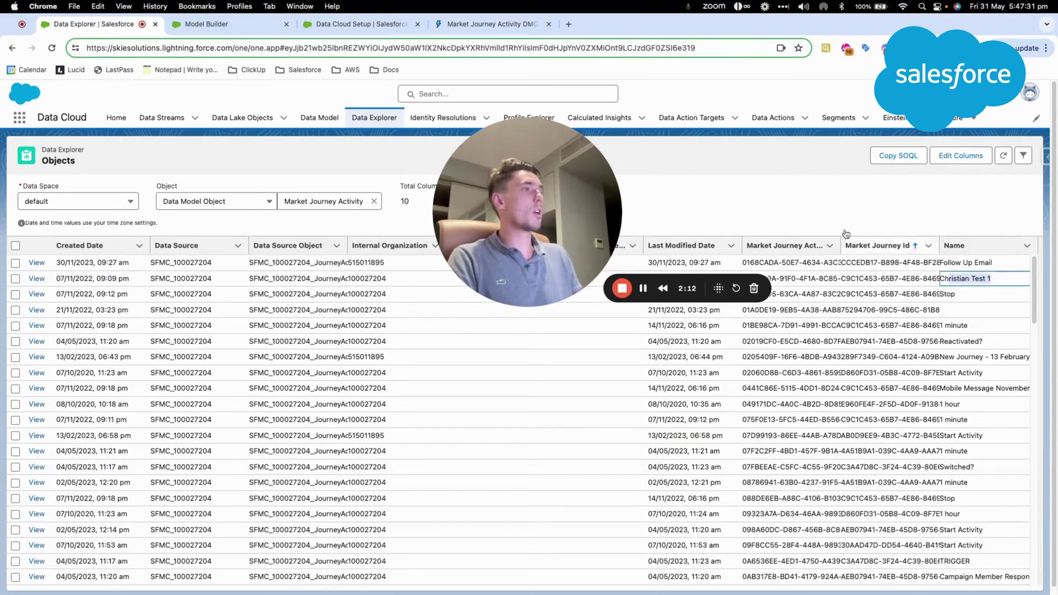
{"action": "left_click_drag", "start_coordinate": [583, 167], "coordinate": [563, 394]}
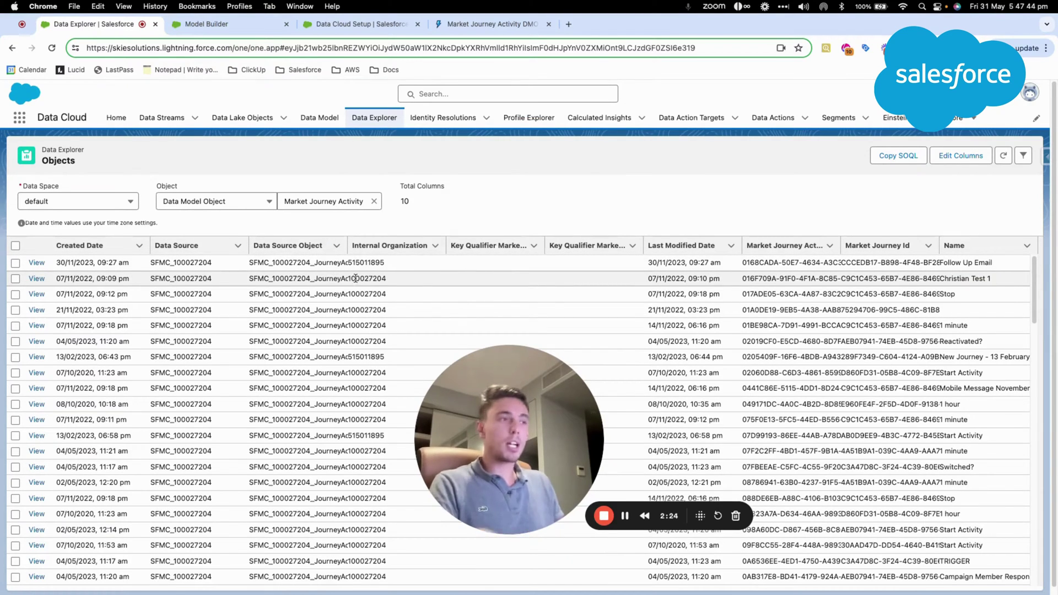
Step: Use Market Journey Activity as the model's data and keep All Records (574) for training
{"action": "left_click", "coordinate": [235, 29]}
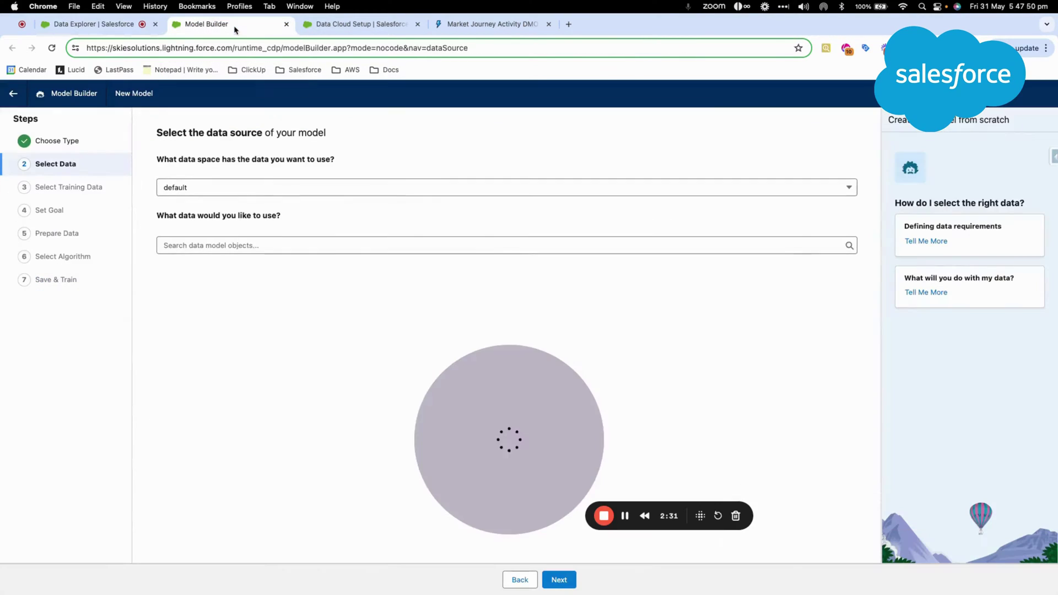
{"action": "left_click", "coordinate": [218, 249]}
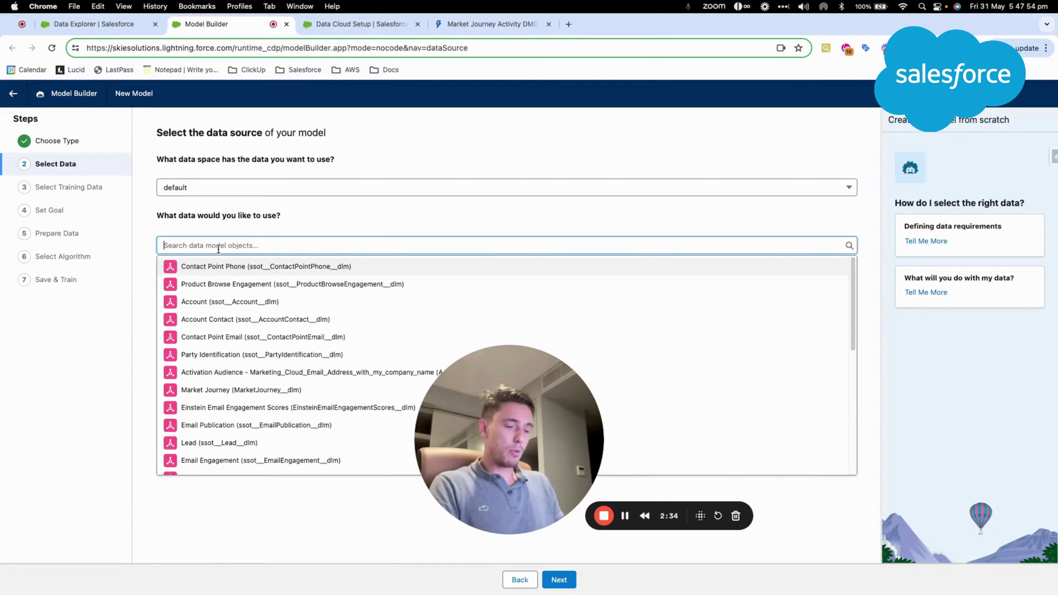
{"action": "type", "text": "Market Journey Activity"}
{"action": "left_click", "coordinate": [220, 267]}
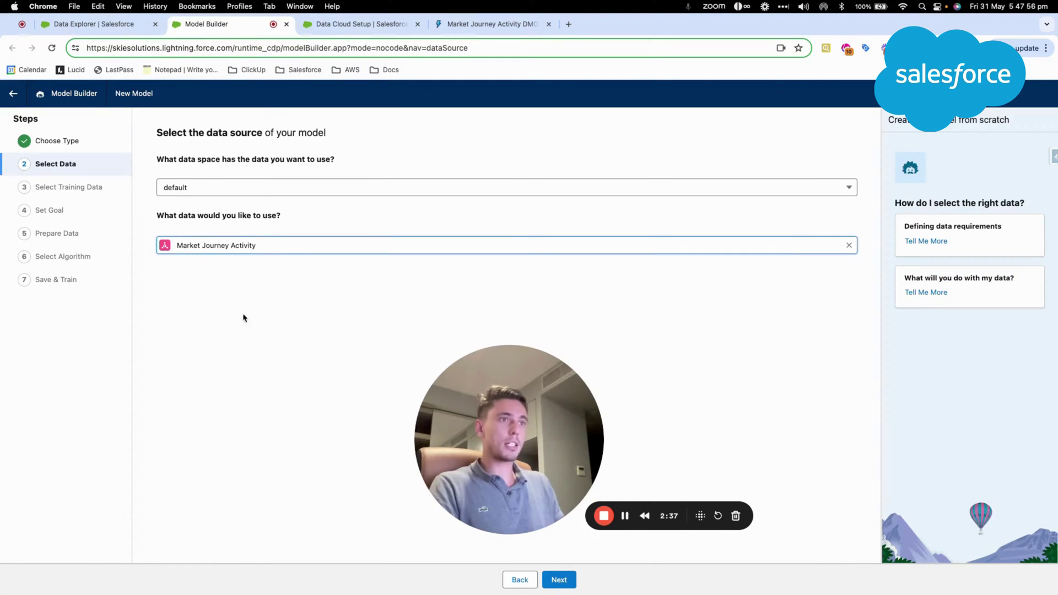
{"action": "left_click_drag", "start_coordinate": [521, 396], "coordinate": [665, 317]}
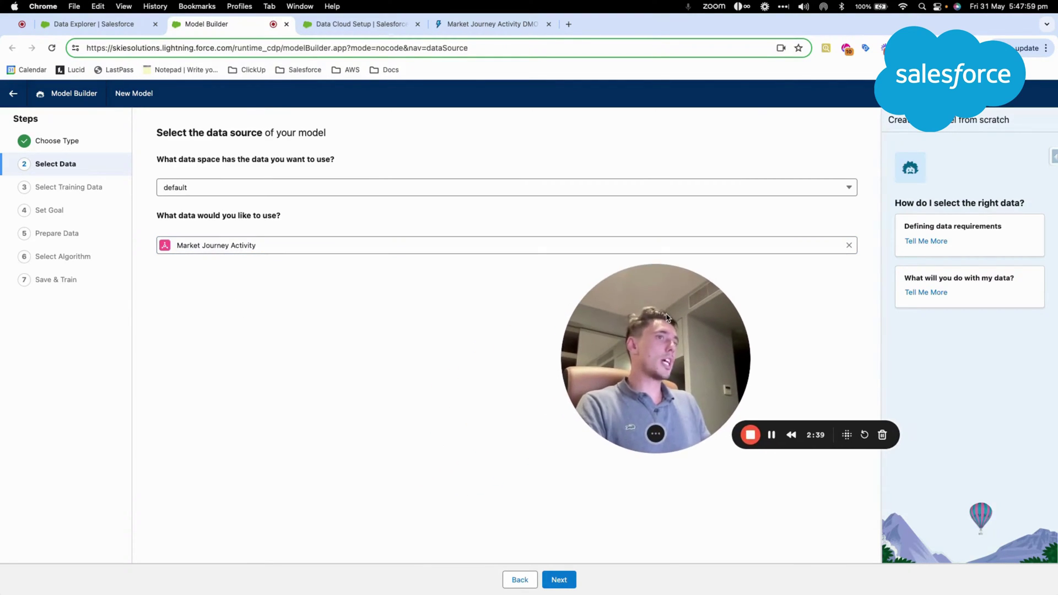
{"action": "left_click", "coordinate": [560, 581]}
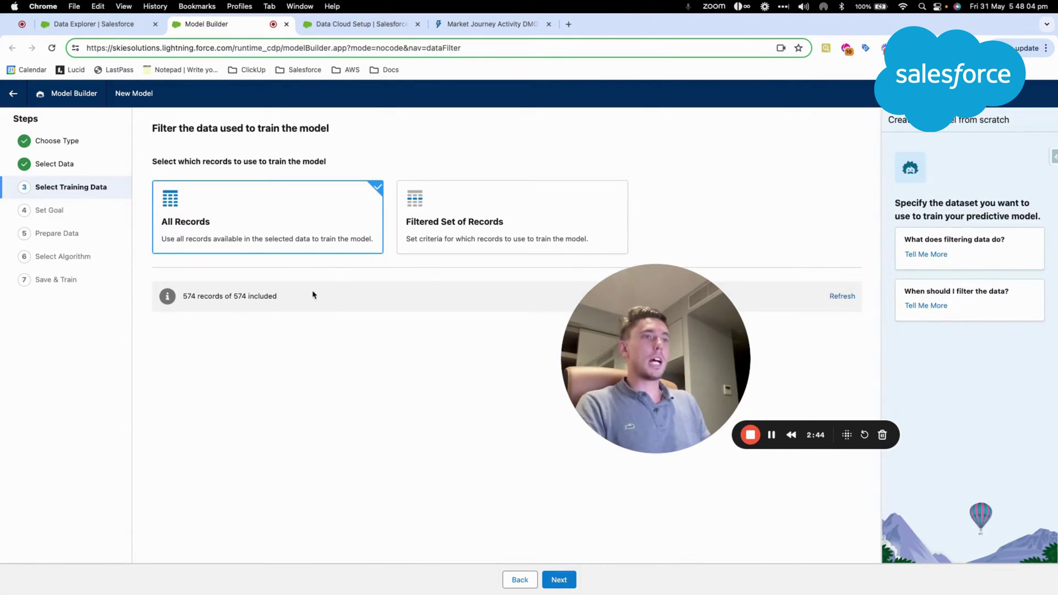
{"action": "left_click_drag", "start_coordinate": [307, 297], "coordinate": [187, 296]}
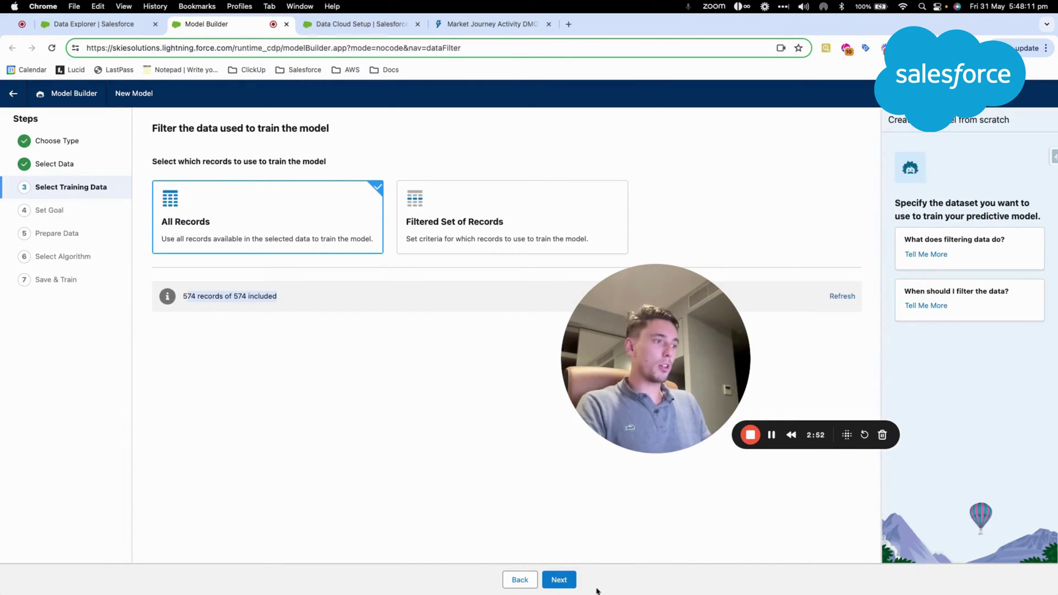
Step: Set the model goal to maximize Internal Organization value 100027204
{"action": "left_click", "coordinate": [558, 580]}
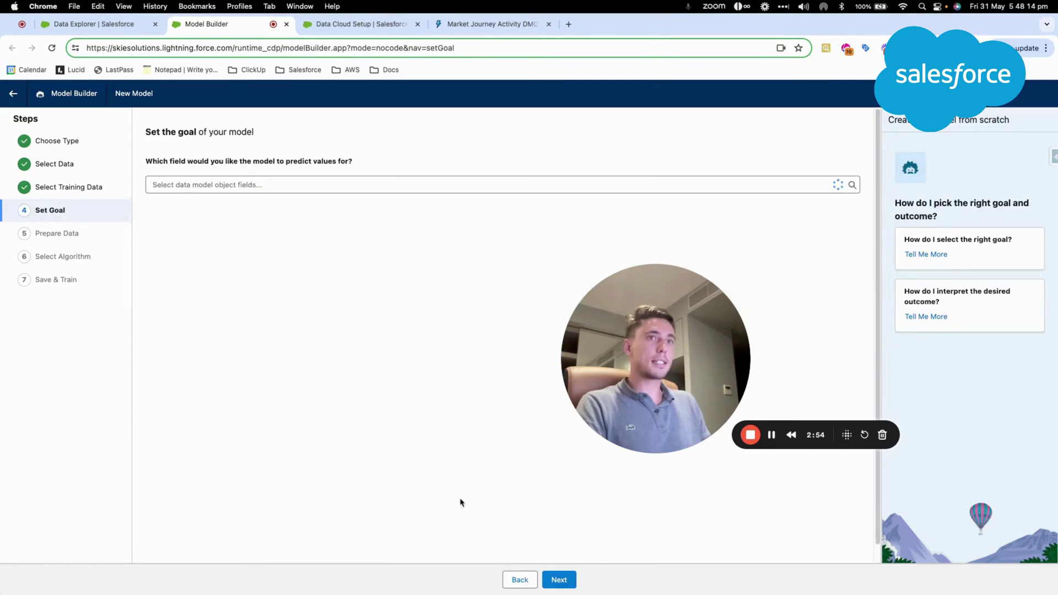
{"action": "left_click", "coordinate": [230, 188]}
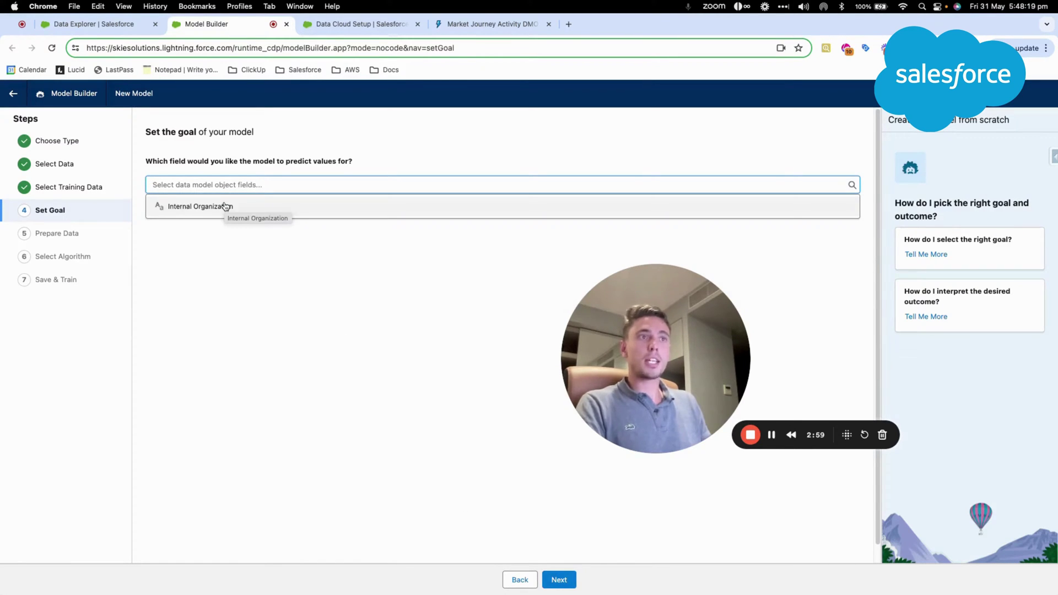
{"action": "left_click", "coordinate": [225, 206]}
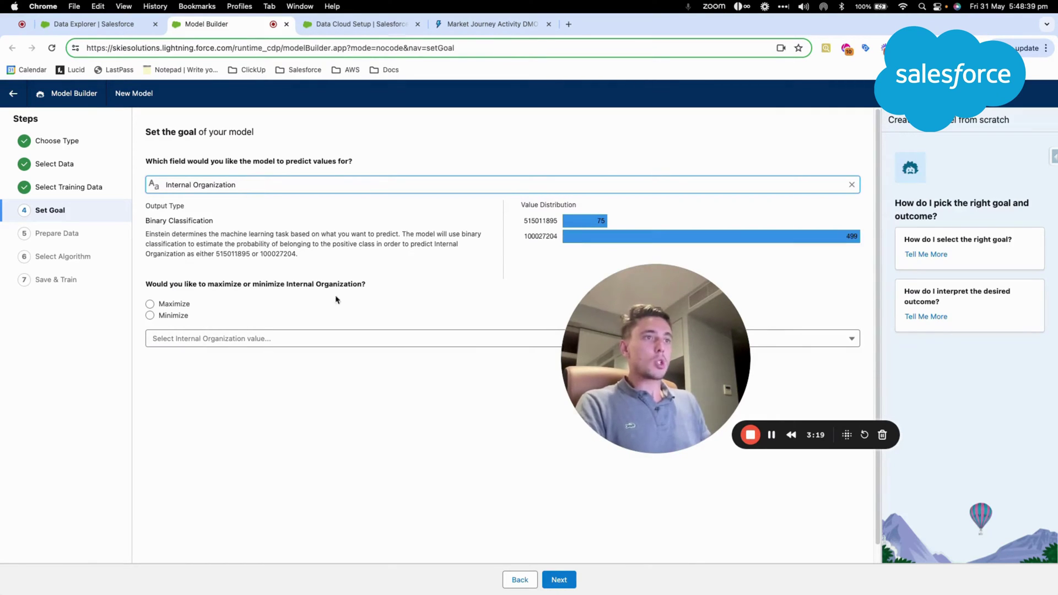
{"action": "left_click", "coordinate": [186, 306]}
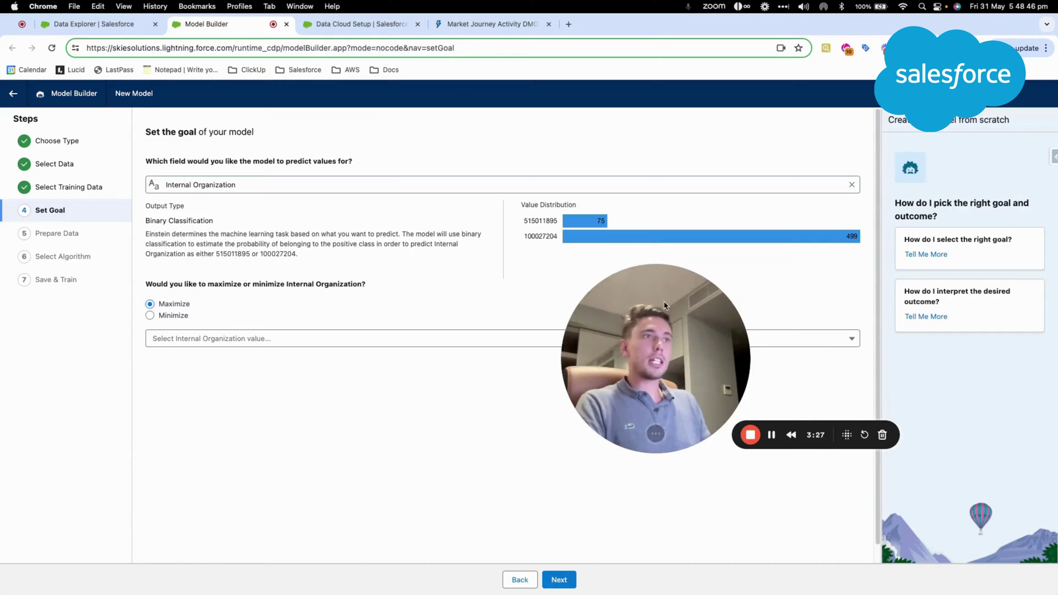
{"action": "left_click_drag", "start_coordinate": [666, 306], "coordinate": [793, 159]}
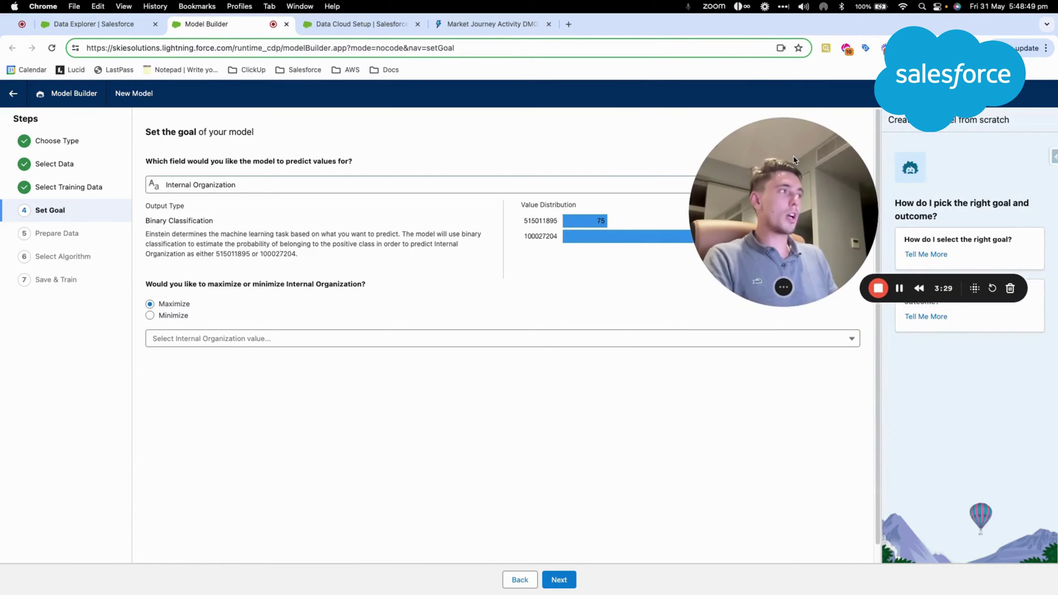
{"action": "left_click", "coordinate": [406, 339]}
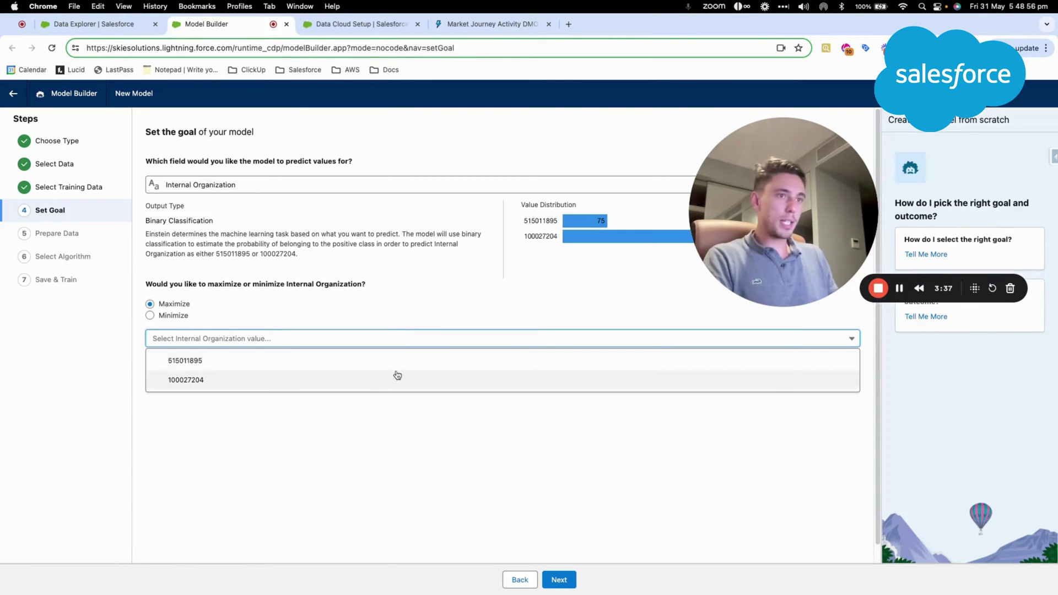
{"action": "left_click", "coordinate": [395, 379]}
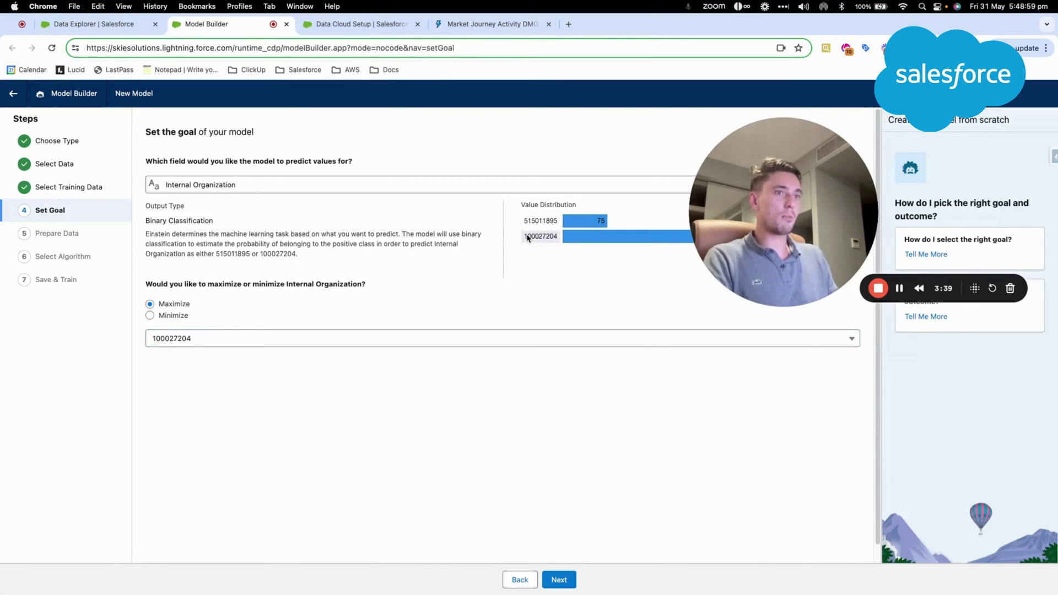
{"action": "left_click", "coordinate": [558, 579]}
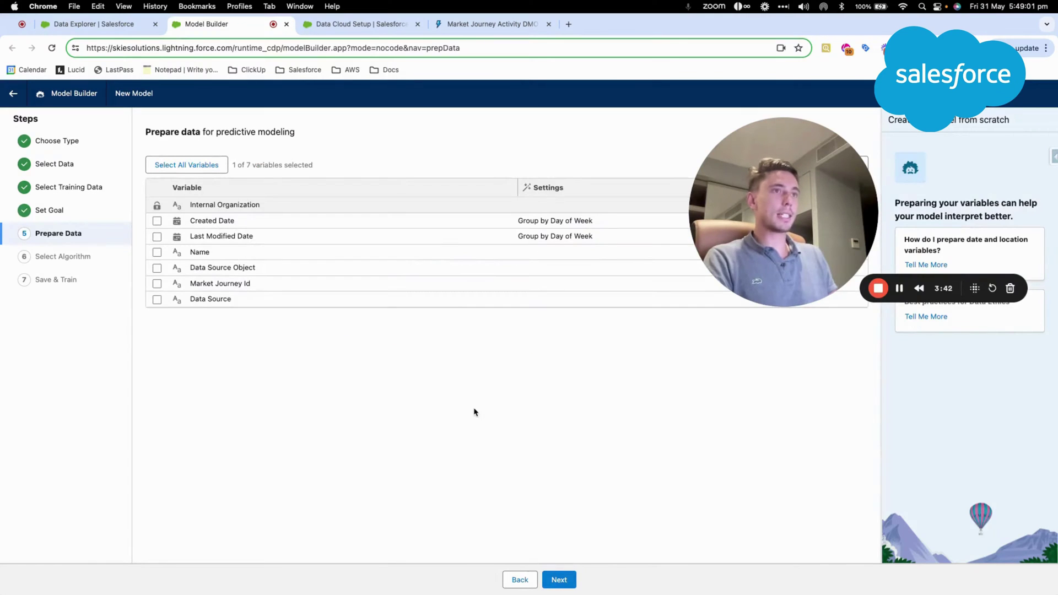
Step: Include all 7 of 7 variables, with Internal Organization as the target, and proceed to algorithms
{"action": "left_click", "coordinate": [218, 165]}
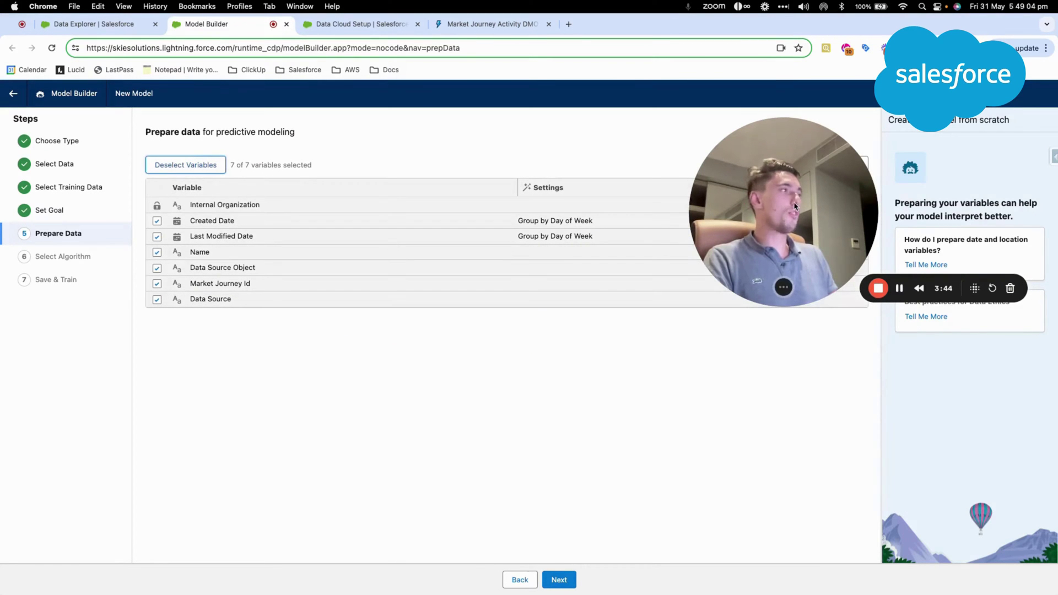
{"action": "left_click_drag", "start_coordinate": [782, 231], "coordinate": [825, 440]}
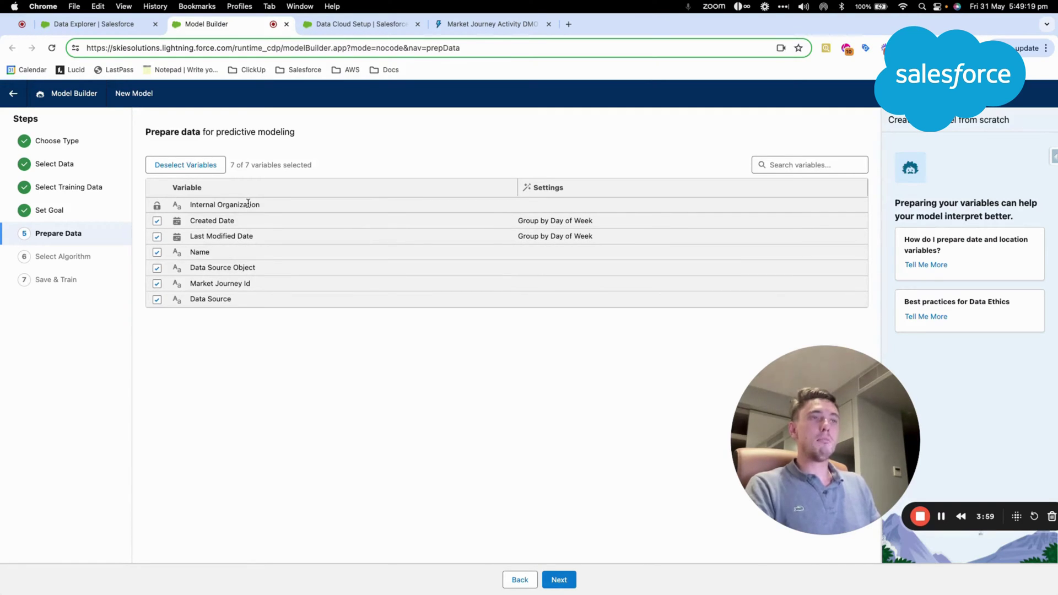
{"action": "left_click_drag", "start_coordinate": [193, 207], "coordinate": [248, 212]}
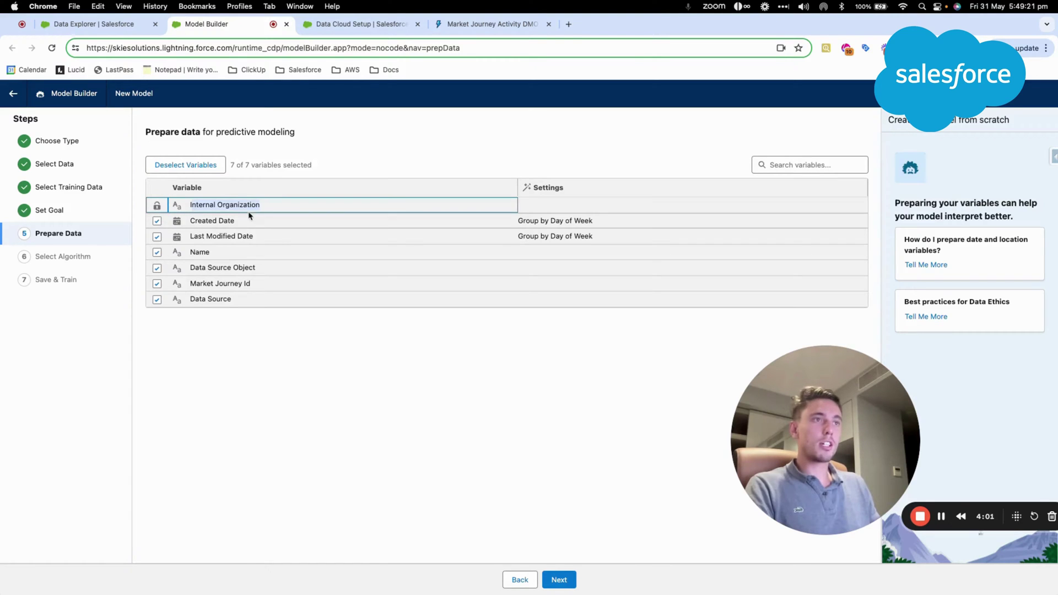
{"action": "left_click", "coordinate": [559, 579]}
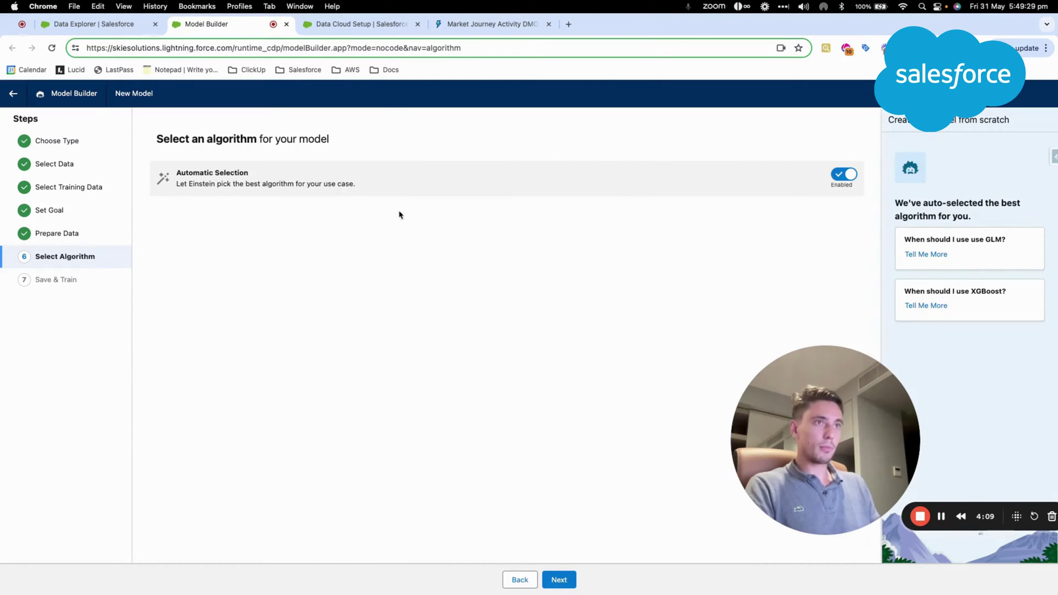
Step: Preview the GLM, GBM and XGBoost cards, then leave Automatic Selection on and proceed to review
{"action": "left_click", "coordinate": [845, 175]}
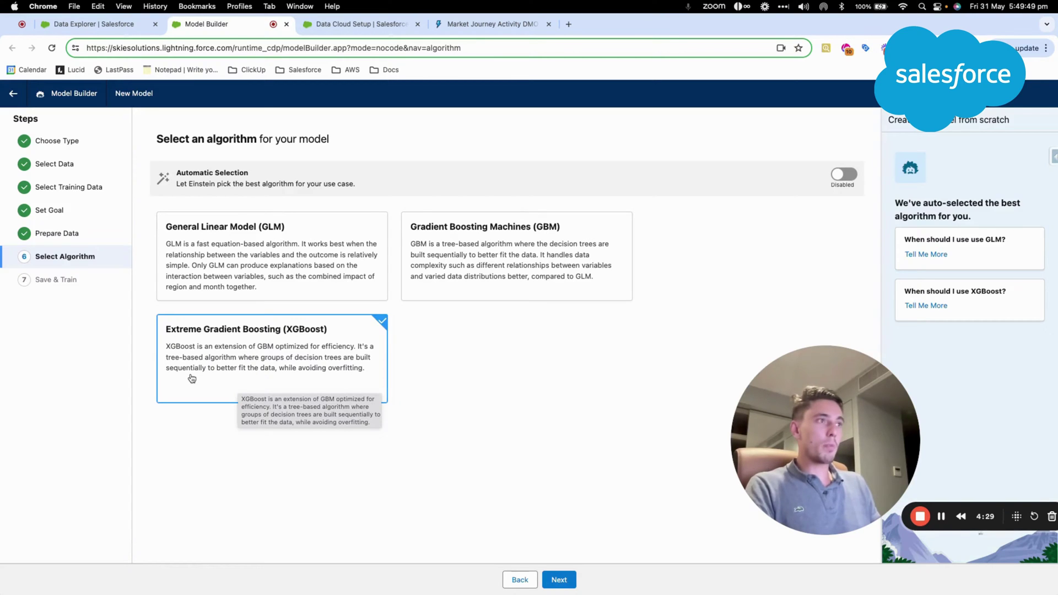
{"action": "left_click", "coordinate": [840, 179]}
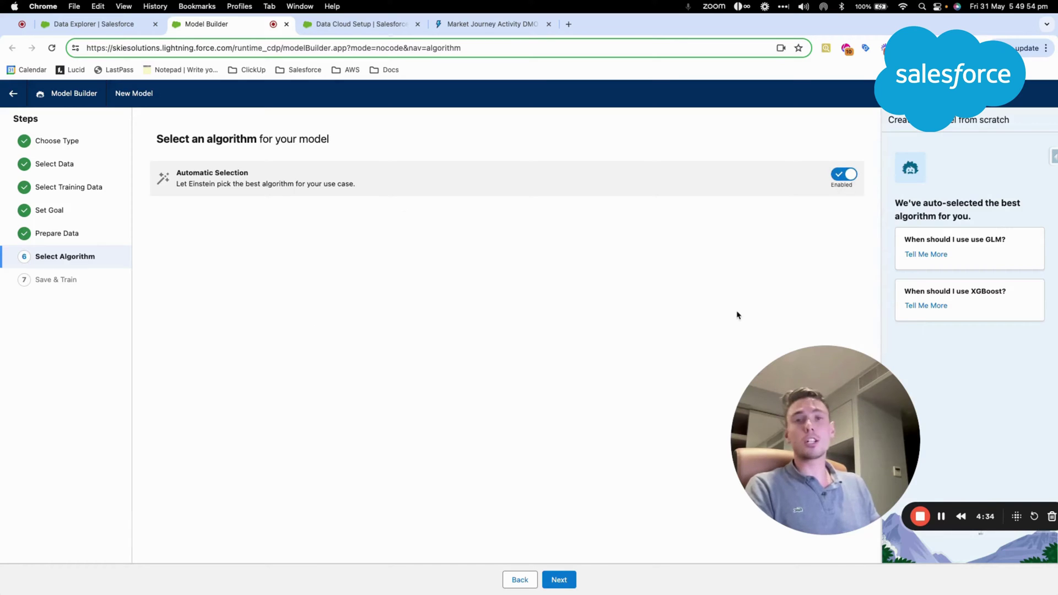
{"action": "left_click", "coordinate": [562, 584]}
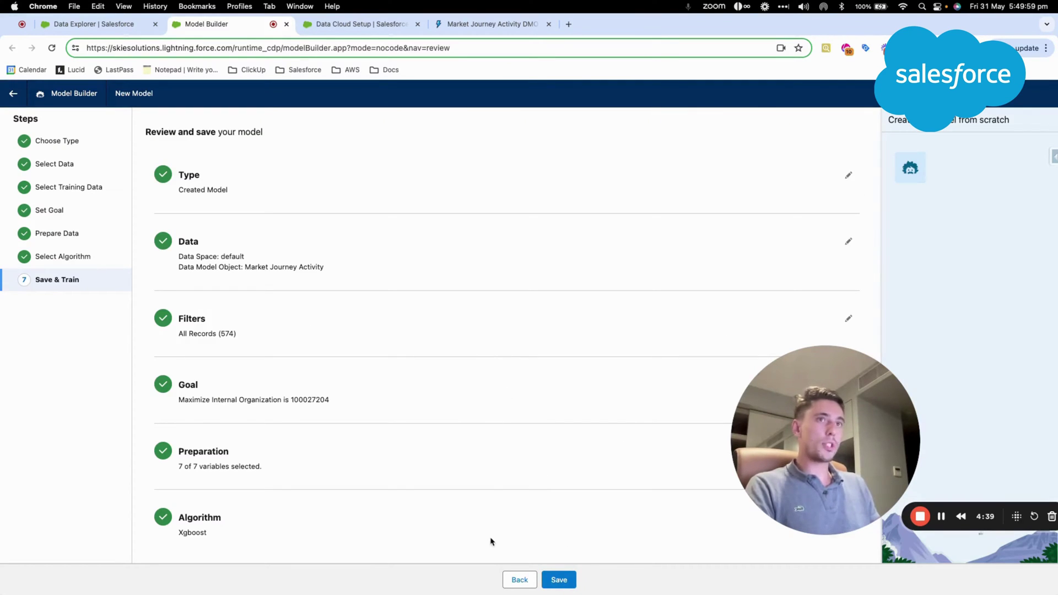
Step: Replace the default model name with 'Market Journey Activity 02' in the save details
{"action": "left_click", "coordinate": [559, 580]}
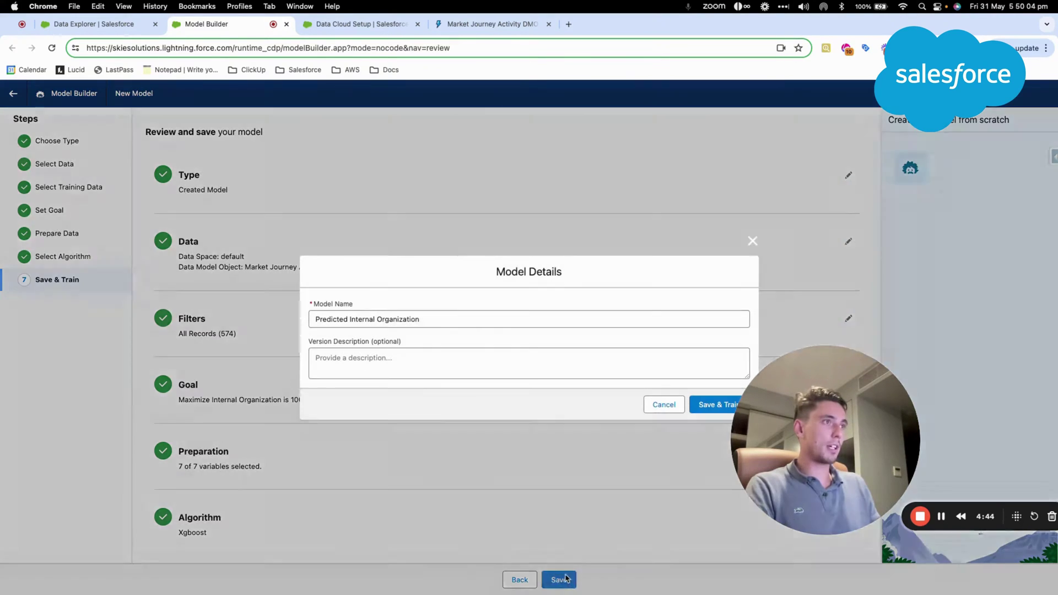
{"action": "triple_click", "coordinate": [441, 316]}
{"action": "type", "text": "Market Journey Activity"}
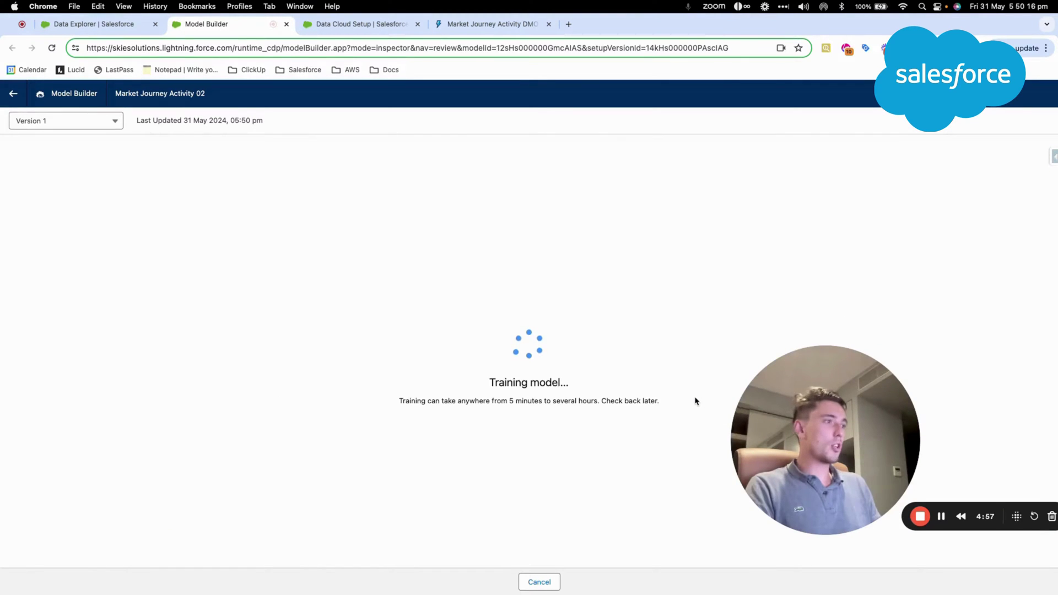
Step: Scroll the page and switch to the Data Cloud Setup tab
{"action": "left_click_drag", "start_coordinate": [787, 400], "coordinate": [687, 259]}
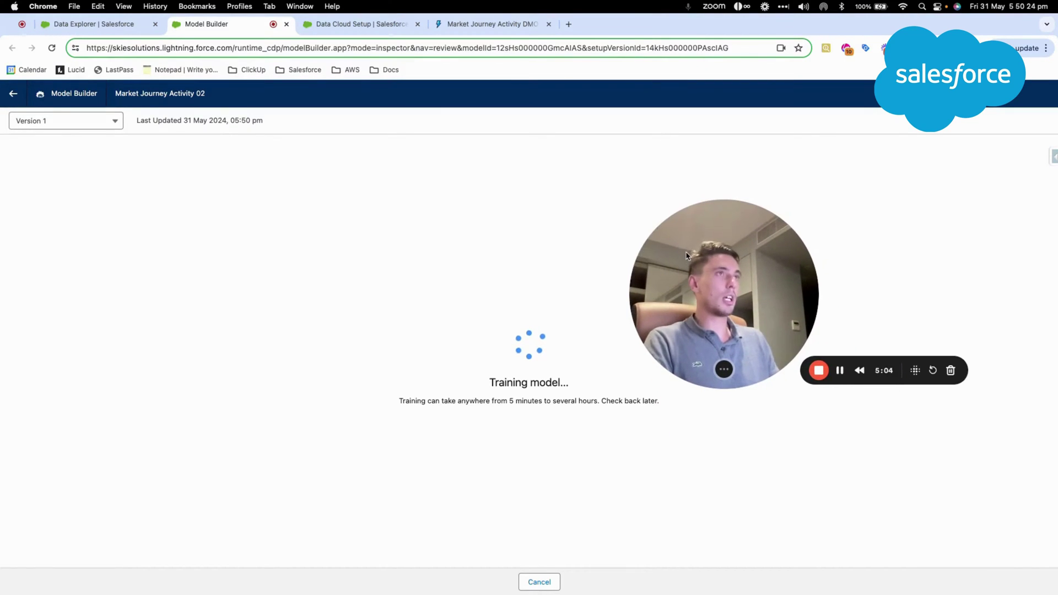
{"action": "left_click", "coordinate": [371, 25]}
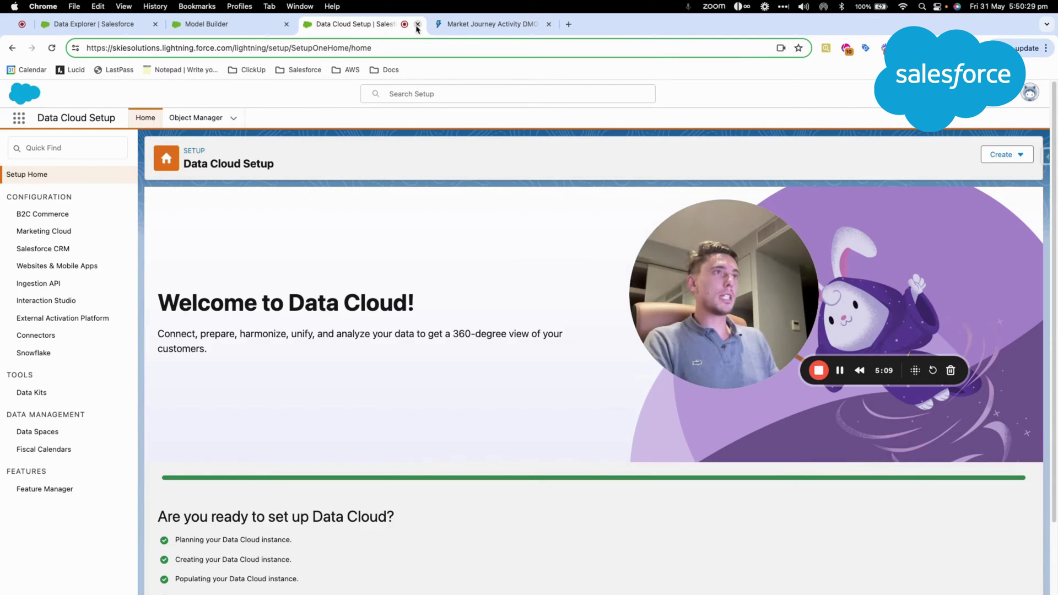
Step: Close the Data Cloud Setup tab, review the Market Journey Activity DMO relationships, then return to Model Builder
{"action": "left_click", "coordinate": [417, 25]}
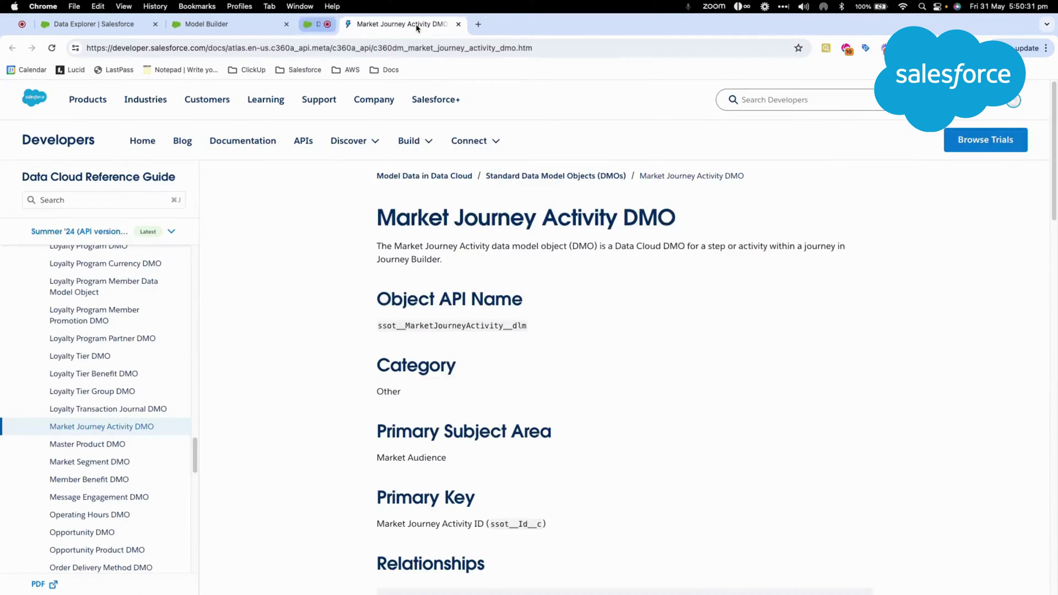
{"action": "scroll", "coordinate": [376, 243], "scroll_direction": "down", "scroll_amount": 5}
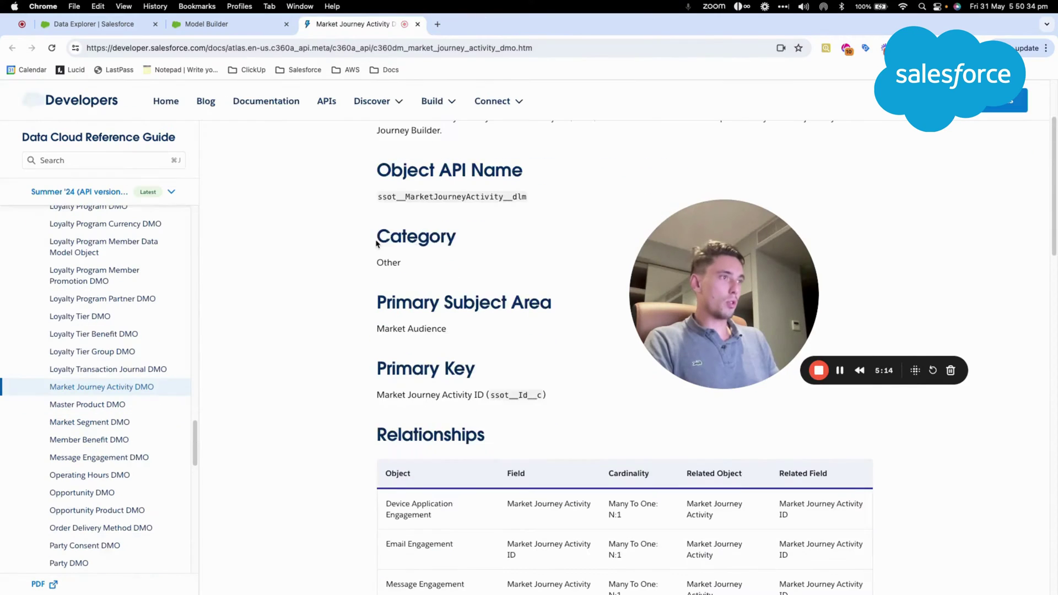
{"action": "scroll", "coordinate": [377, 244], "scroll_direction": "down", "scroll_amount": 4}
{"action": "scroll", "coordinate": [409, 484], "scroll_direction": "down", "scroll_amount": 1}
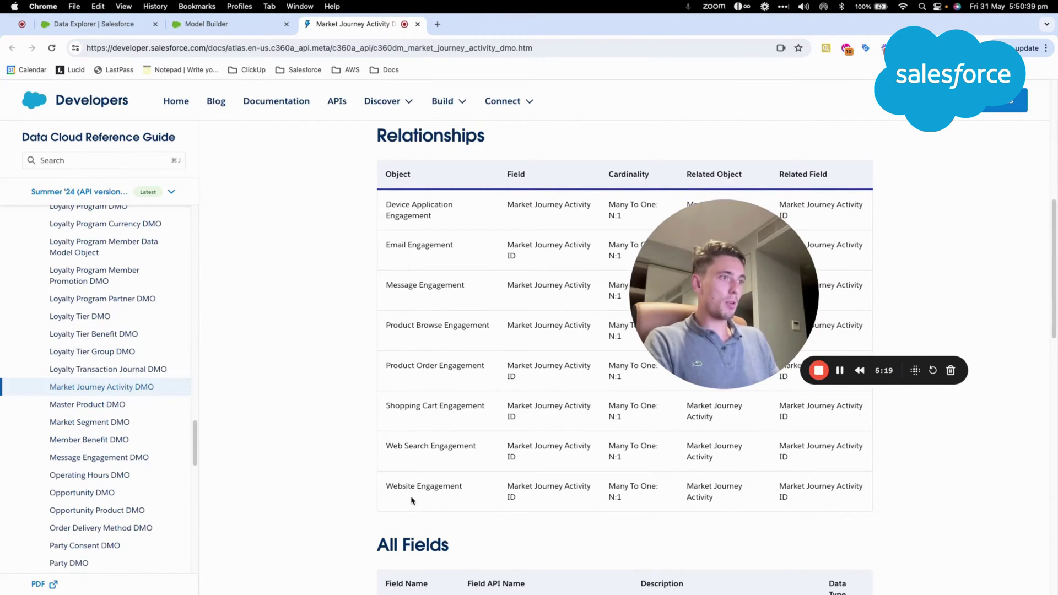
{"action": "scroll", "coordinate": [410, 501], "scroll_direction": "up", "scroll_amount": 8}
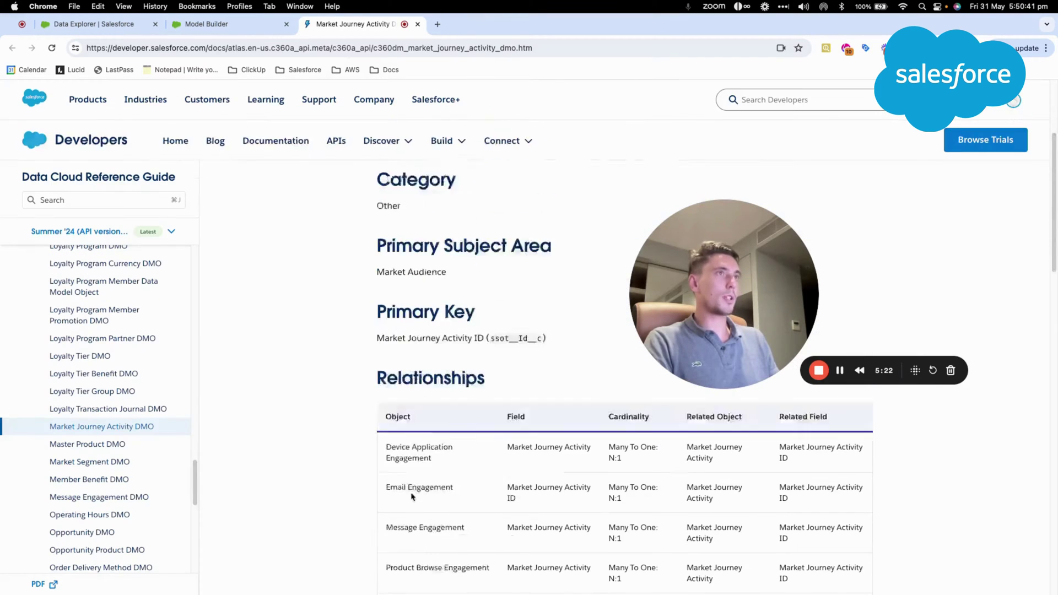
{"action": "scroll", "coordinate": [412, 497], "scroll_direction": "up", "scroll_amount": 3}
{"action": "left_click", "coordinate": [231, 24]}
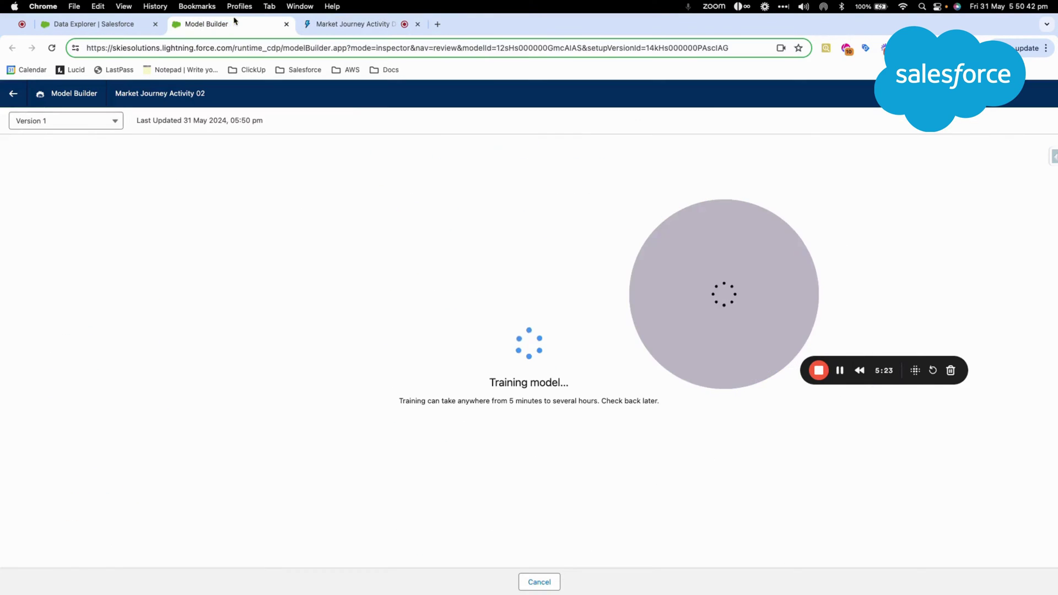
Step: Open Salesforce Setup home in a new tab placed right after Model Builder
{"action": "left_click", "coordinate": [130, 28]}
{"action": "left_click", "coordinate": [989, 93]}
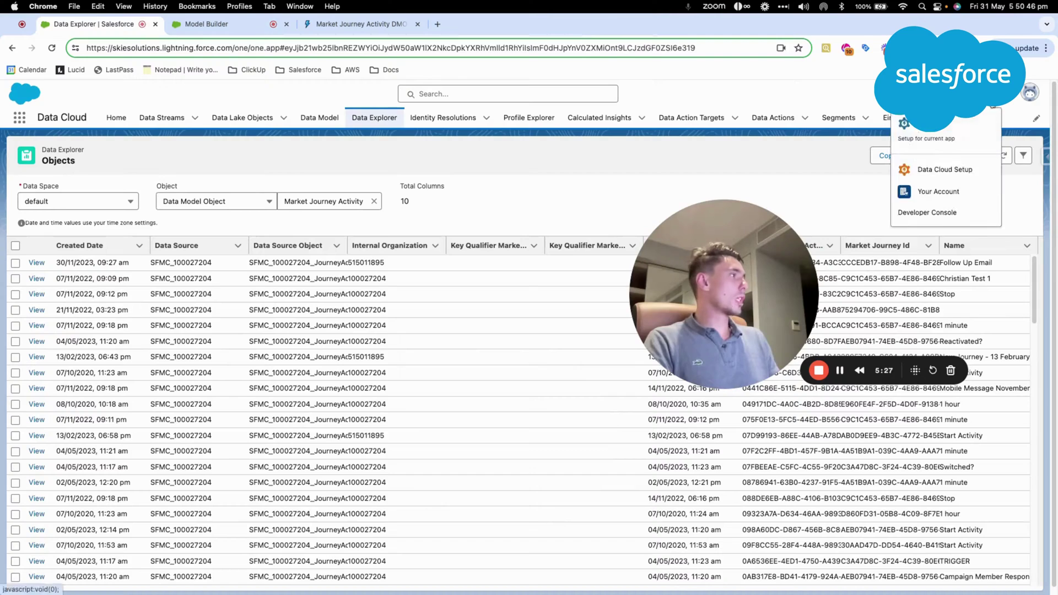
{"action": "left_click", "coordinate": [989, 126]}
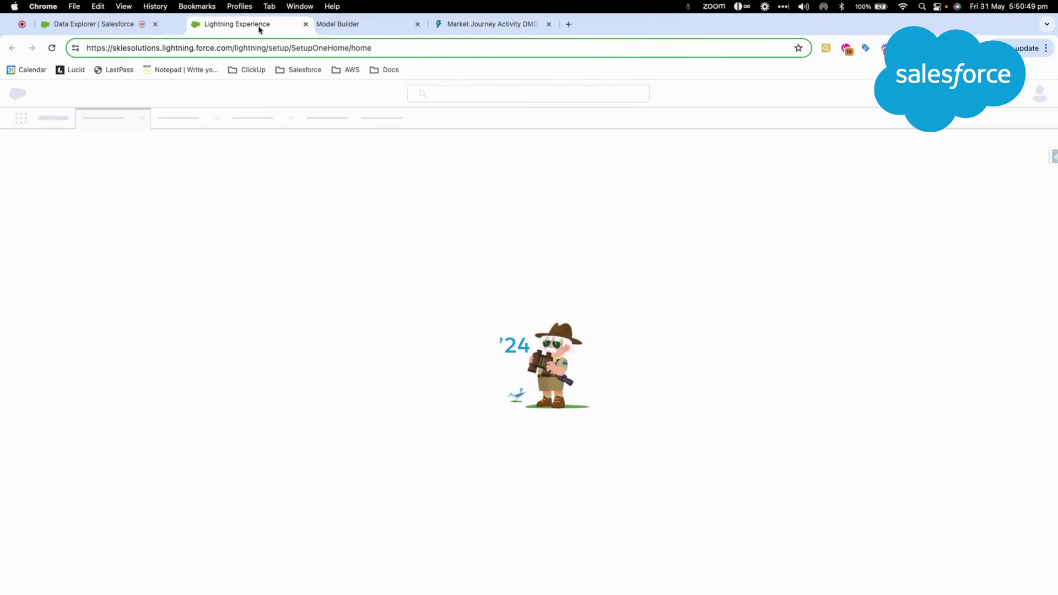
{"action": "left_click_drag", "start_coordinate": [296, 28], "coordinate": [342, 36]}
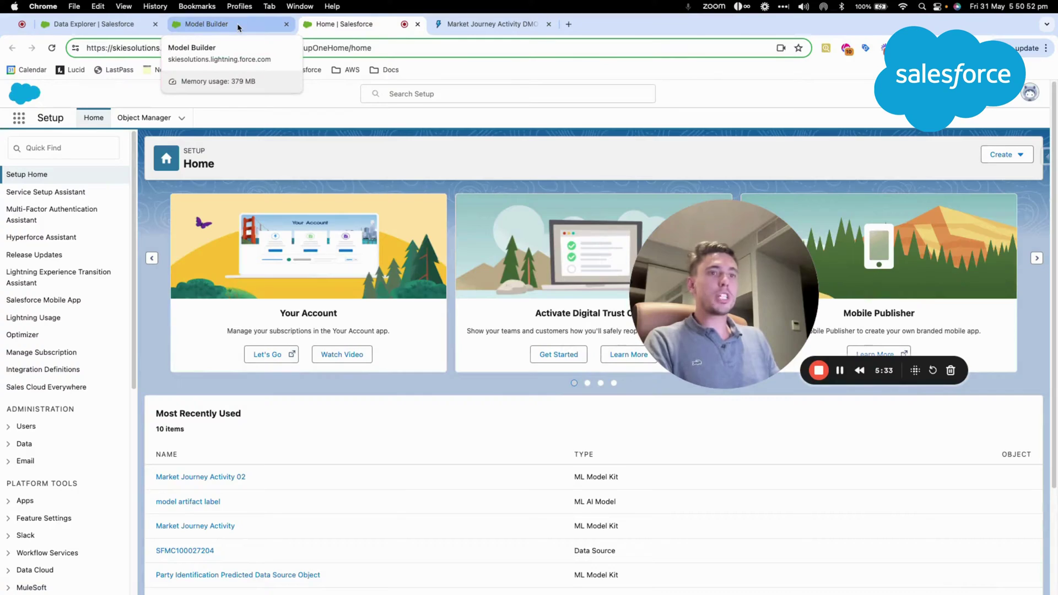
Step: Return to Market Journey Activity 02, now trained with AUC 0.995, accuracy 0.979 and F1 0.988
{"action": "left_click", "coordinate": [238, 27]}
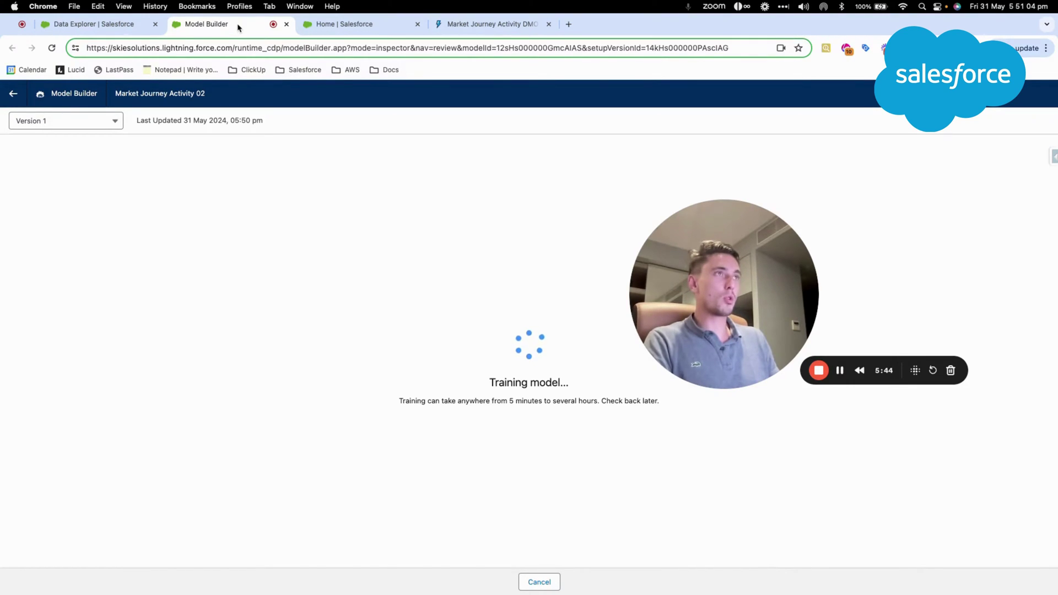
{"action": "left_click_drag", "start_coordinate": [744, 260], "coordinate": [757, 215]}
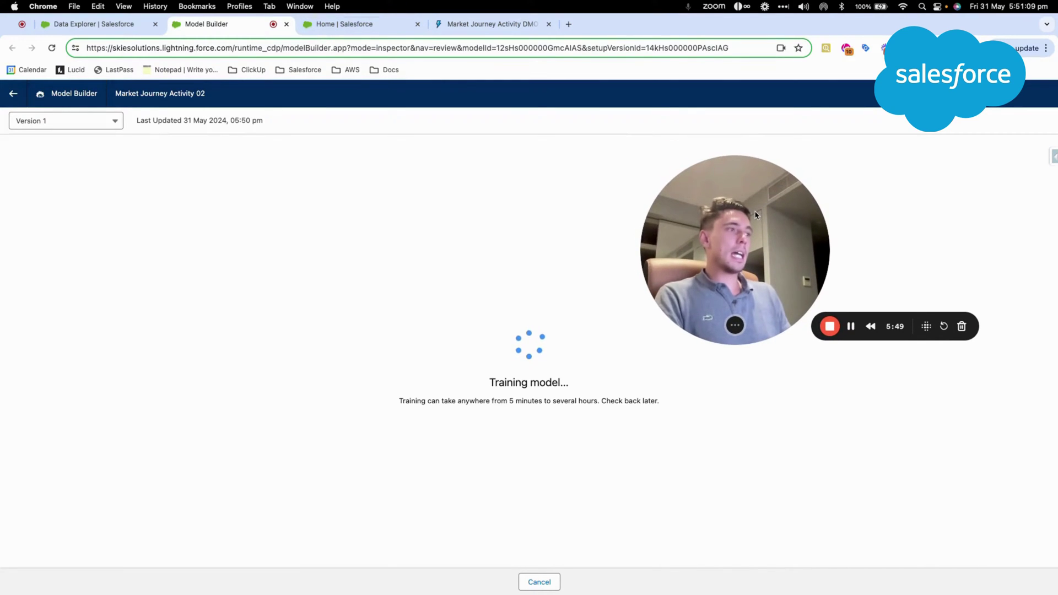
{"action": "left_click", "coordinate": [851, 327]}
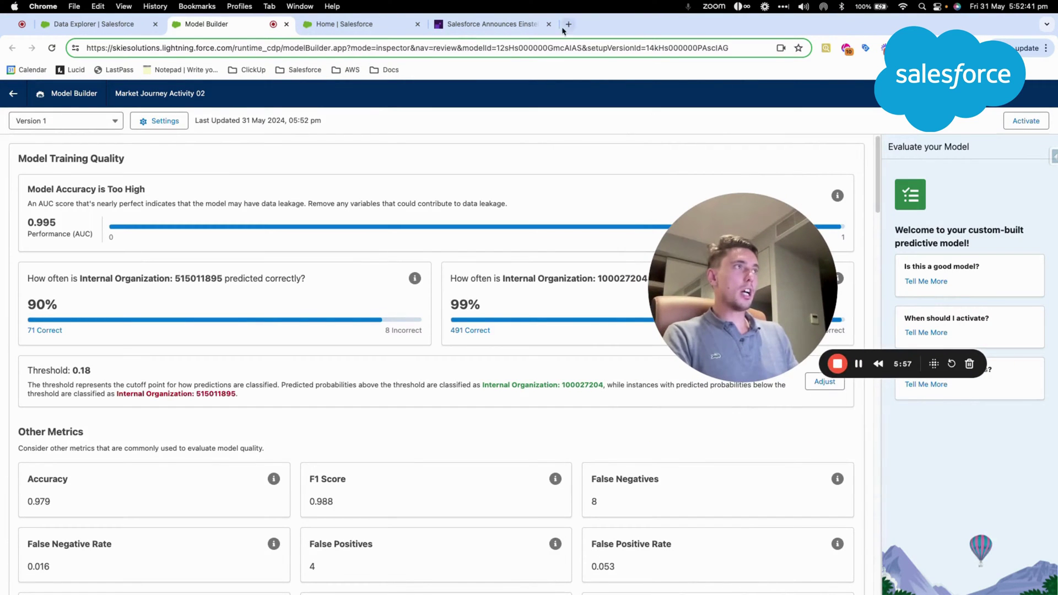
{"action": "left_click", "coordinate": [548, 24]}
{"action": "scroll", "coordinate": [213, 402], "scroll_direction": "down", "scroll_amount": 20}
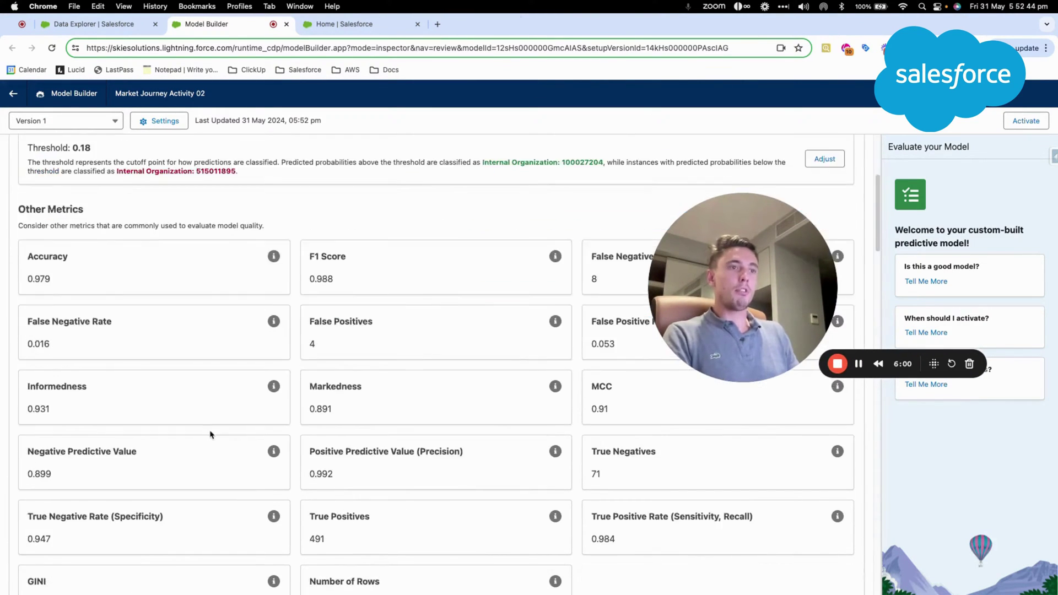
{"action": "scroll", "coordinate": [210, 434], "scroll_direction": "down", "scroll_amount": 15}
{"action": "scroll", "coordinate": [153, 446], "scroll_direction": "up", "scroll_amount": 10}
{"action": "scroll", "coordinate": [153, 446], "scroll_direction": "up", "scroll_amount": 20}
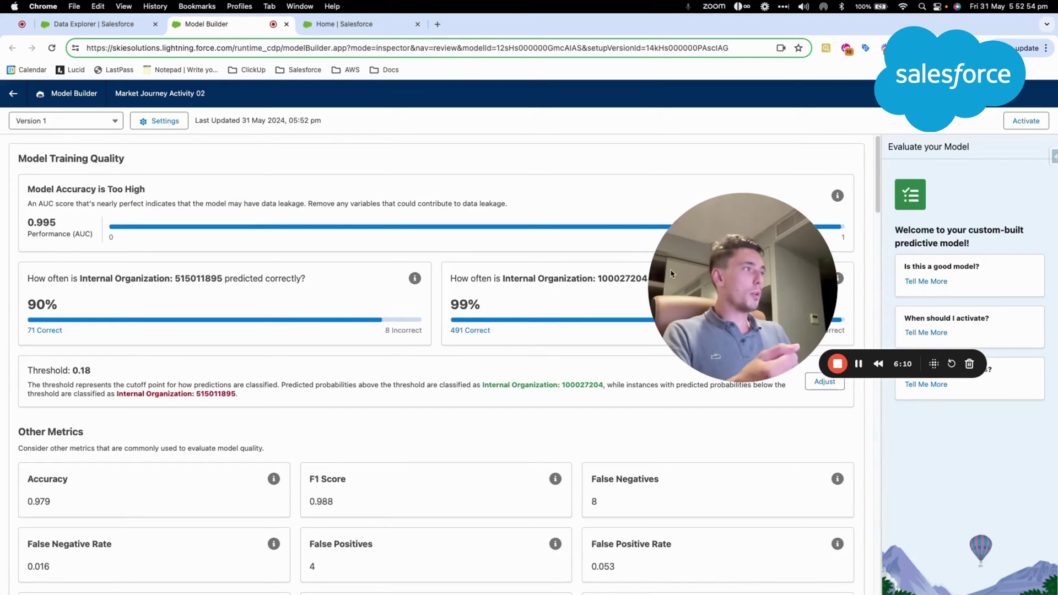
{"action": "left_click_drag", "start_coordinate": [742, 266], "coordinate": [820, 356]}
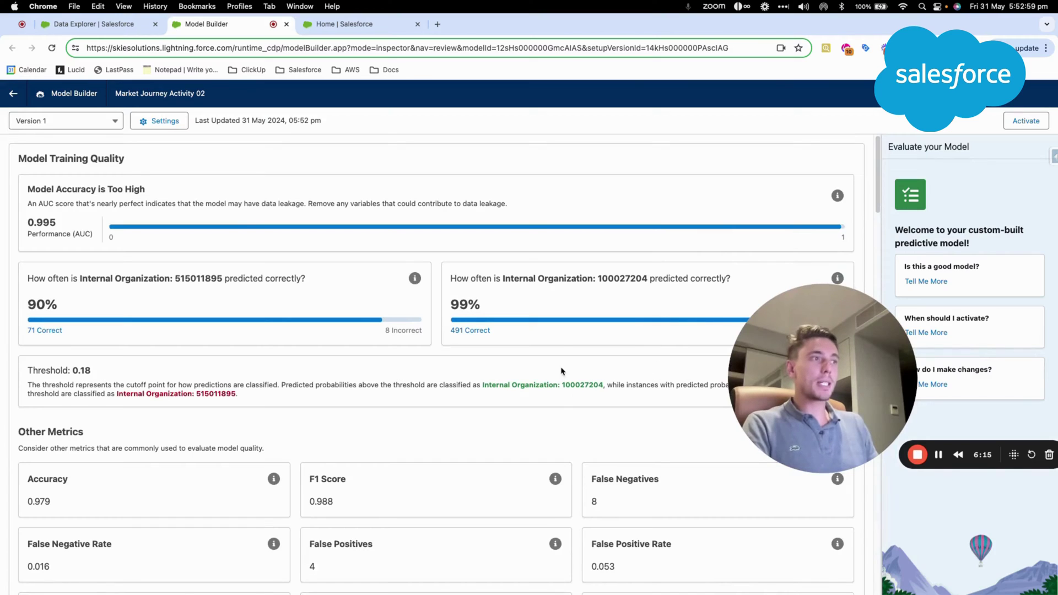
{"action": "left_click_drag", "start_coordinate": [72, 191], "coordinate": [158, 190]}
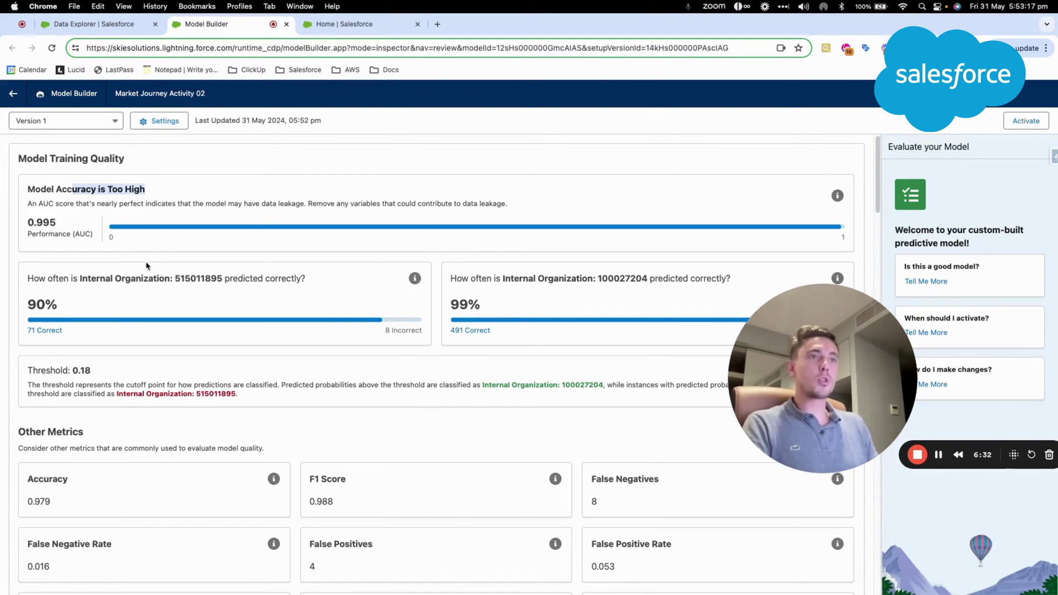
{"action": "scroll", "coordinate": [146, 266], "scroll_direction": "down", "scroll_amount": 5}
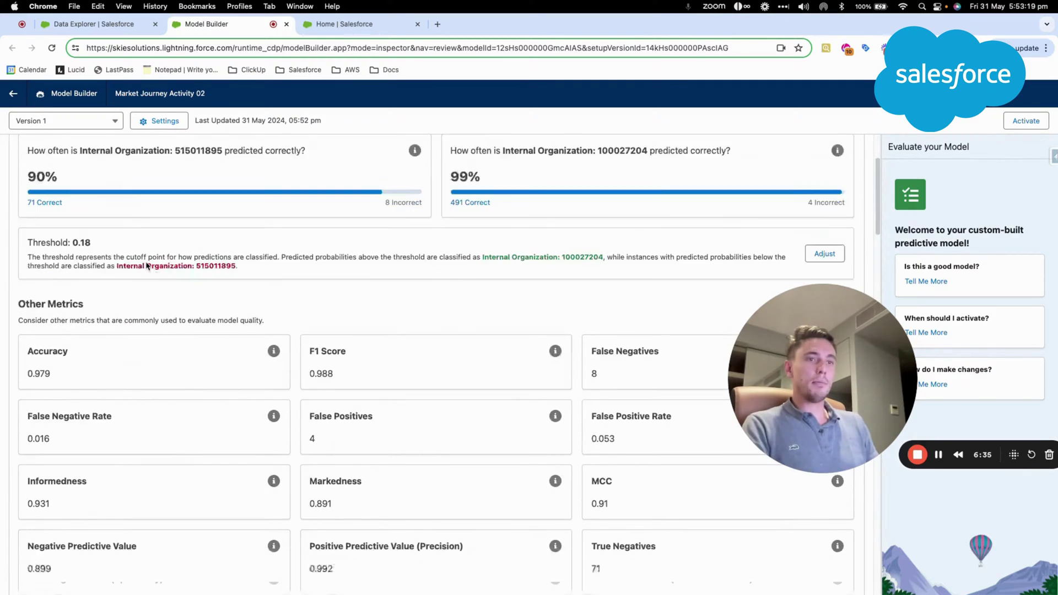
{"action": "scroll", "coordinate": [146, 266], "scroll_direction": "down", "scroll_amount": 2}
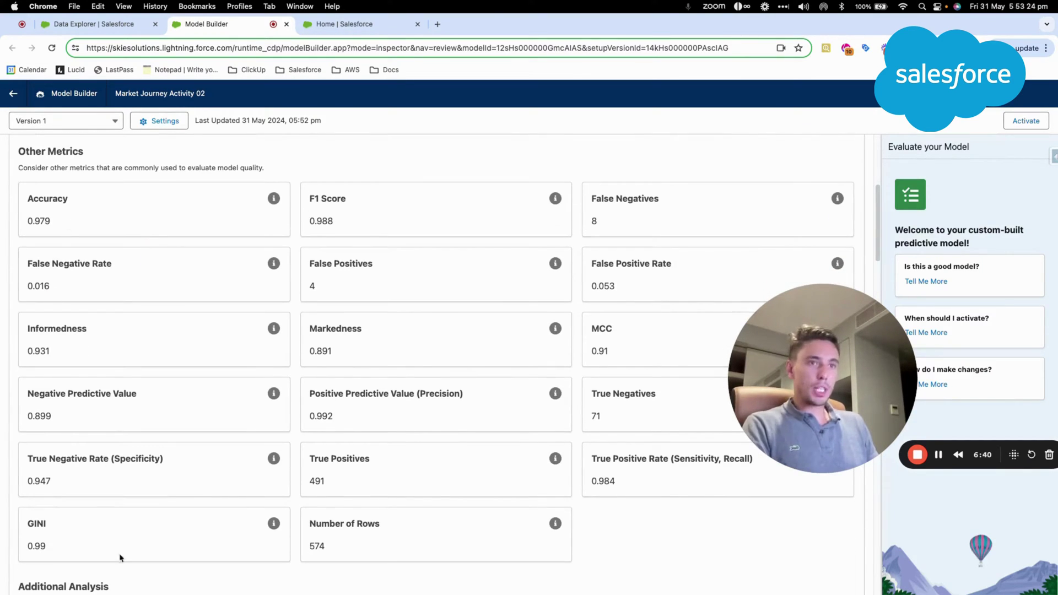
{"action": "left_click_drag", "start_coordinate": [310, 537], "coordinate": [309, 470]}
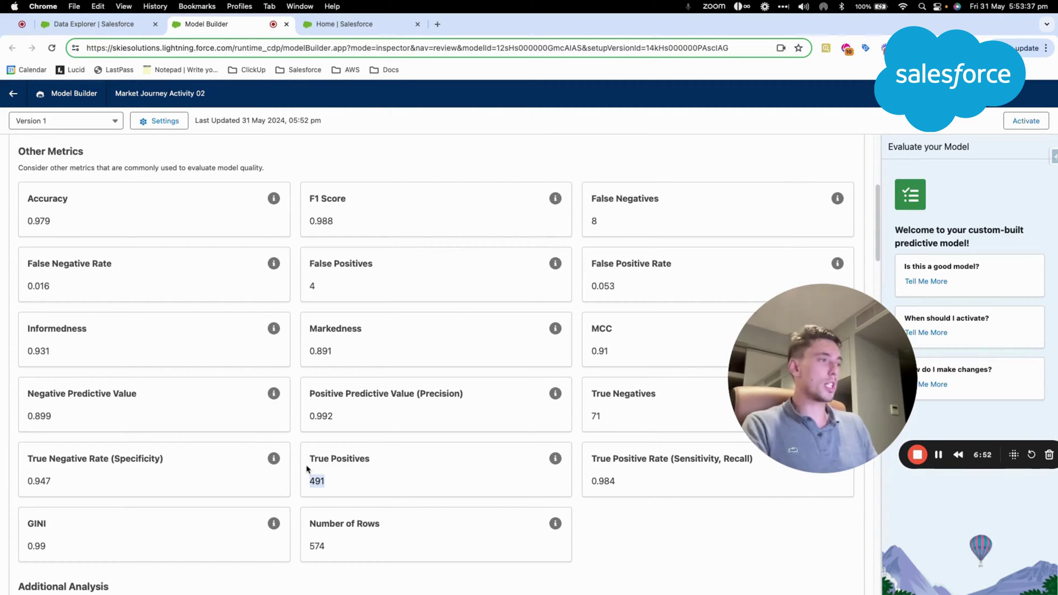
{"action": "left_click_drag", "start_coordinate": [64, 226], "coordinate": [27, 196]}
{"action": "scroll", "coordinate": [551, 446], "scroll_direction": "down", "scroll_amount": 5}
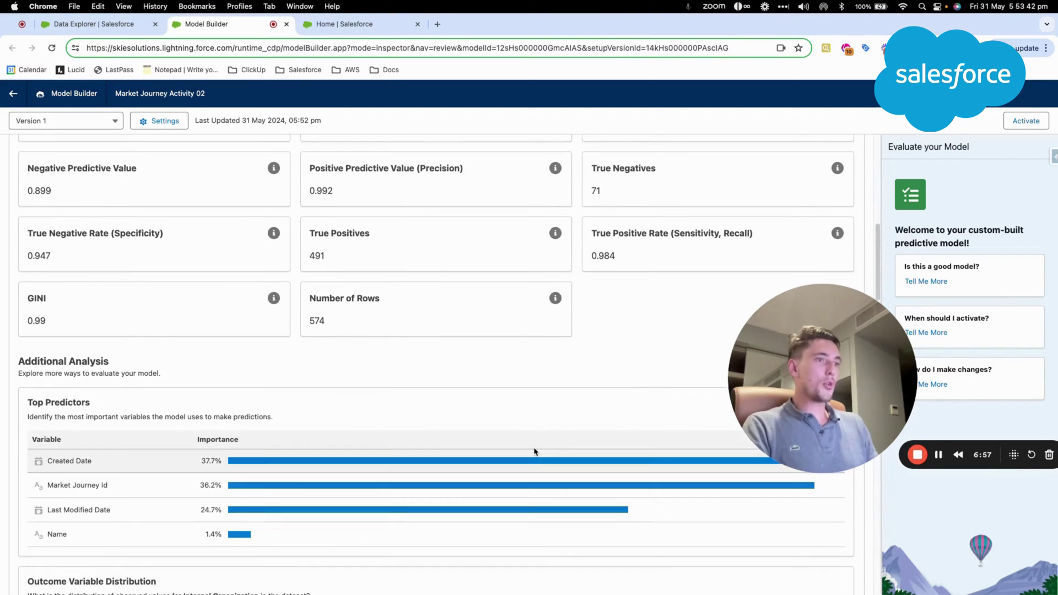
{"action": "scroll", "coordinate": [283, 425], "scroll_direction": "down", "scroll_amount": 1}
{"action": "scroll", "coordinate": [279, 427], "scroll_direction": "down", "scroll_amount": 1}
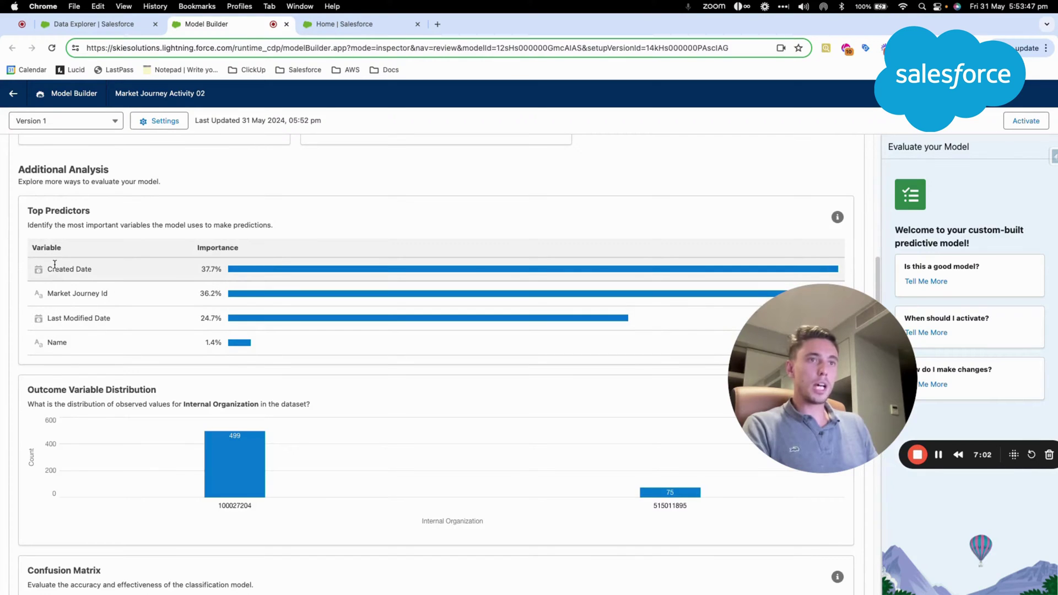
{"action": "scroll", "coordinate": [55, 268], "scroll_direction": "down", "scroll_amount": 1}
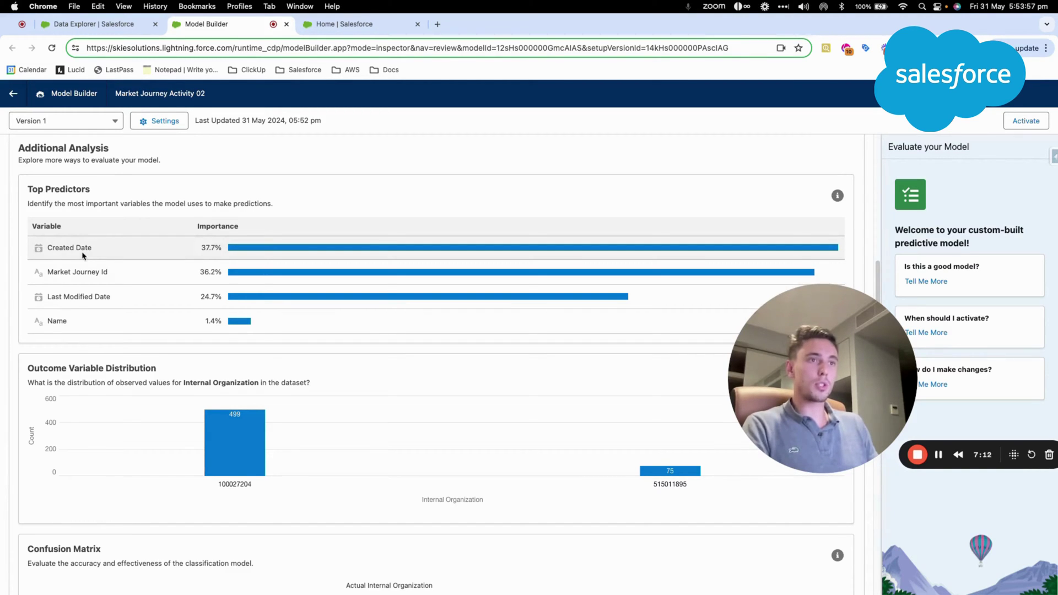
{"action": "scroll", "coordinate": [83, 255], "scroll_direction": "down", "scroll_amount": 2}
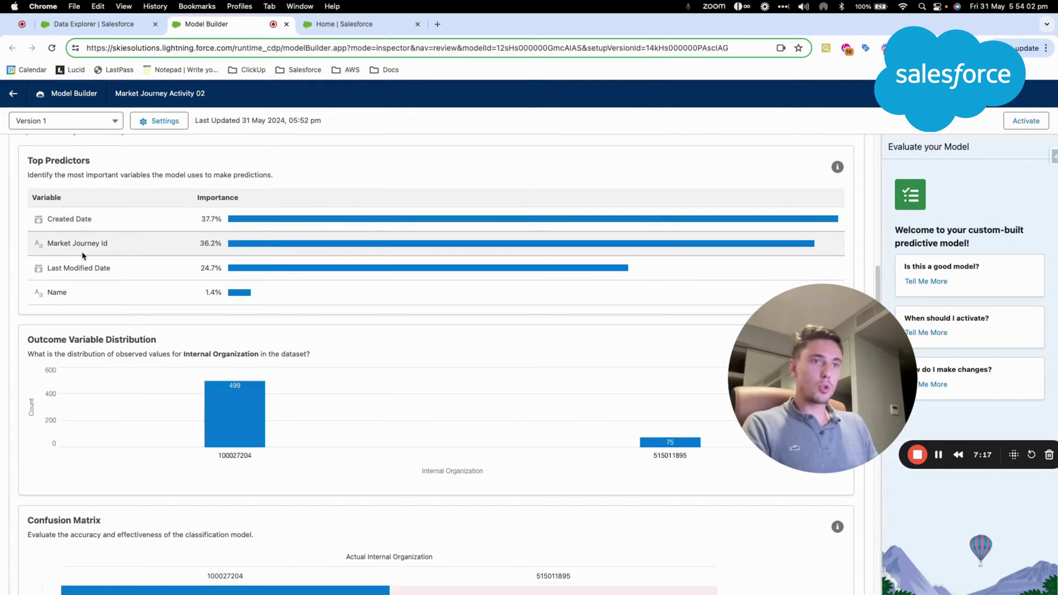
{"action": "scroll", "coordinate": [83, 255], "scroll_direction": "down", "scroll_amount": 10}
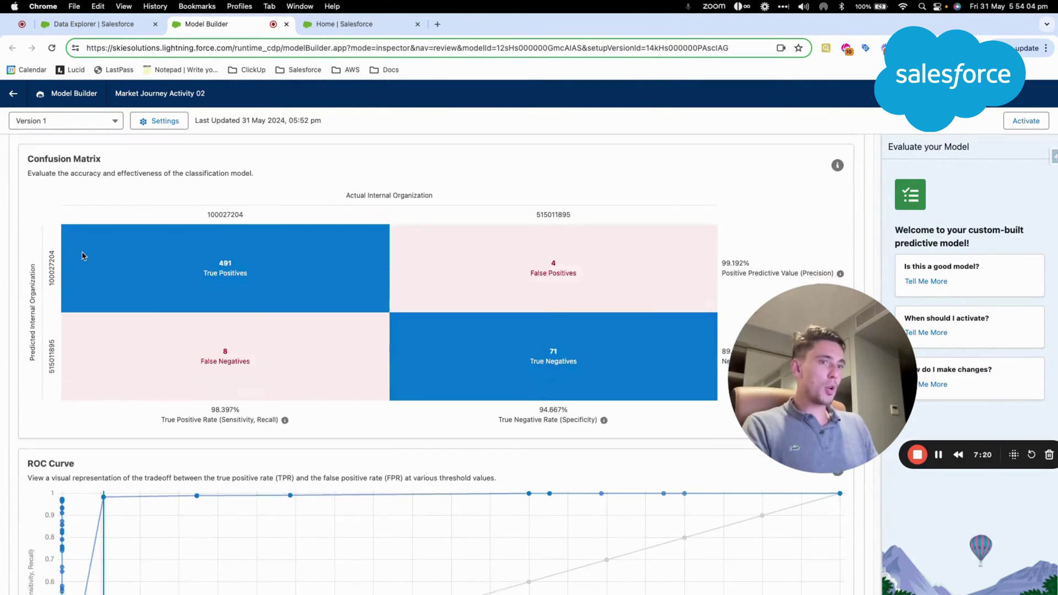
{"action": "scroll", "coordinate": [83, 255], "scroll_direction": "down", "scroll_amount": 14}
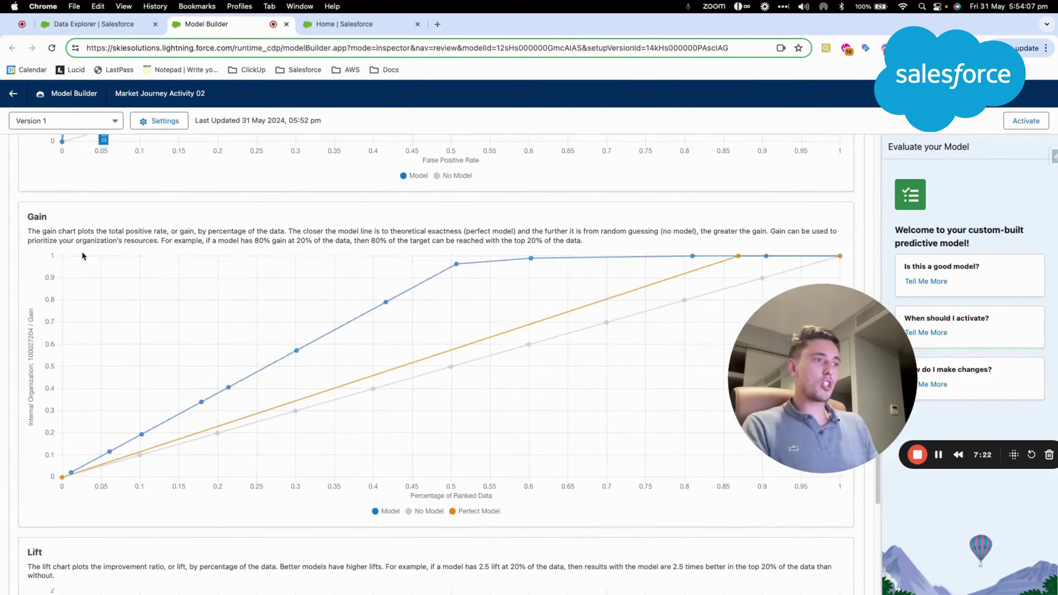
{"action": "scroll", "coordinate": [83, 256], "scroll_direction": "down", "scroll_amount": 13}
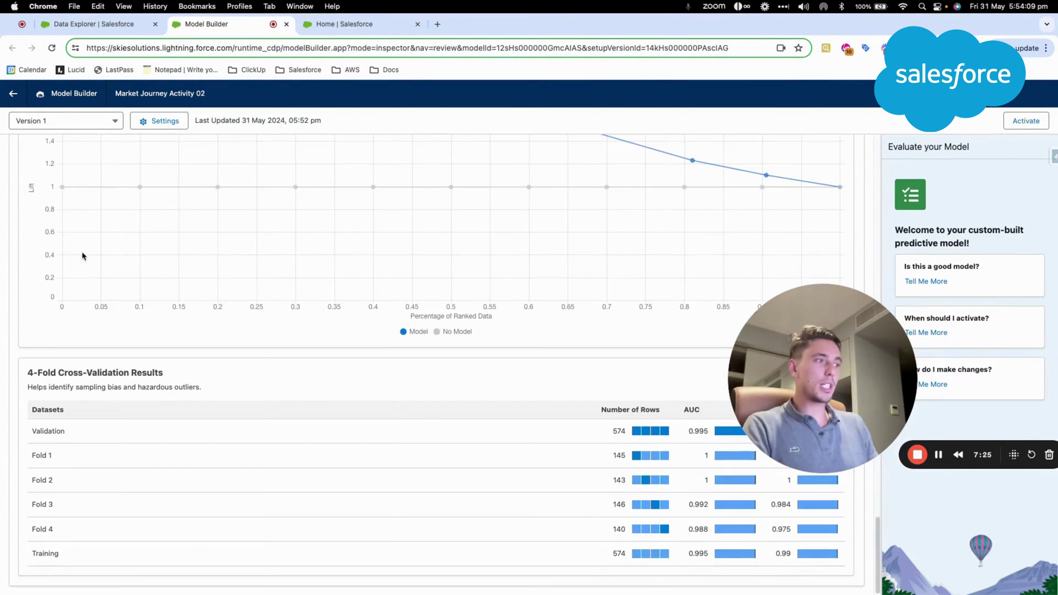
{"action": "scroll", "coordinate": [265, 413], "scroll_direction": "up", "scroll_amount": 20}
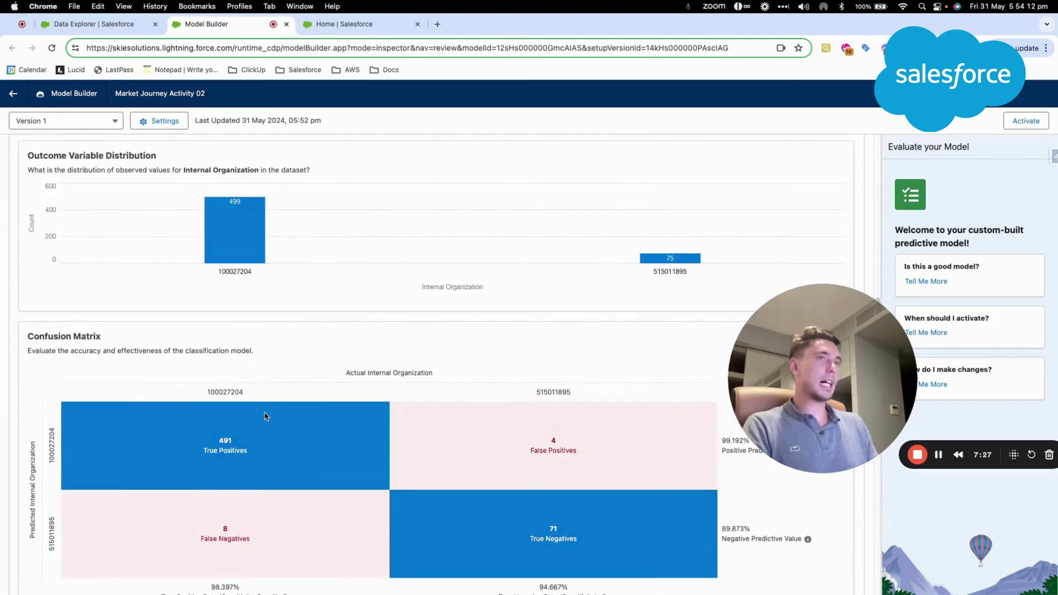
Step: Activate the Market Journey Activity 02 model and confirm the activation
{"action": "scroll", "coordinate": [264, 416], "scroll_direction": "up", "scroll_amount": 15}
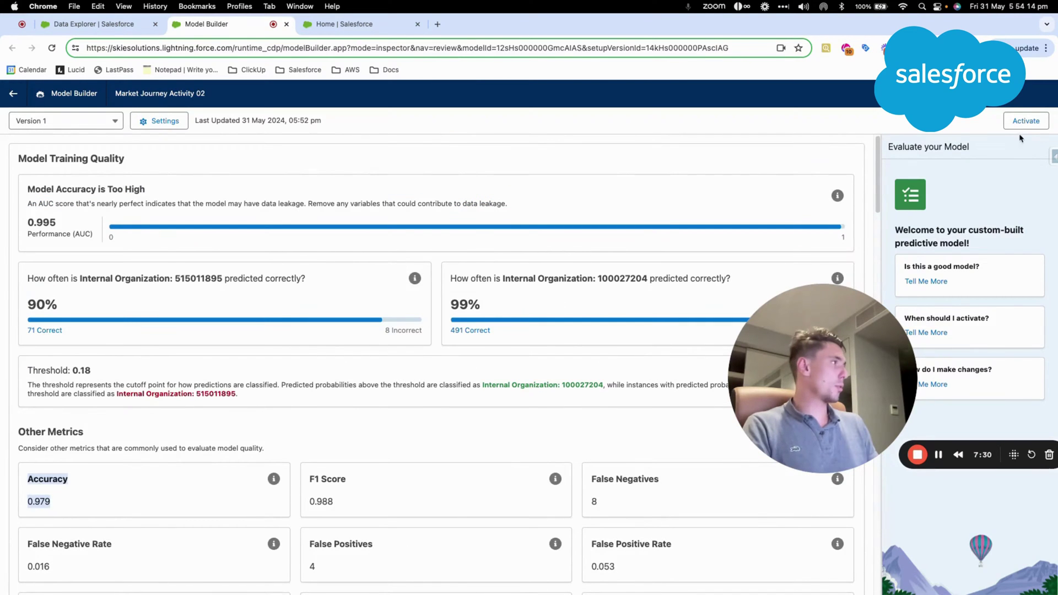
{"action": "left_click", "coordinate": [1022, 123]}
{"action": "left_click", "coordinate": [710, 384]}
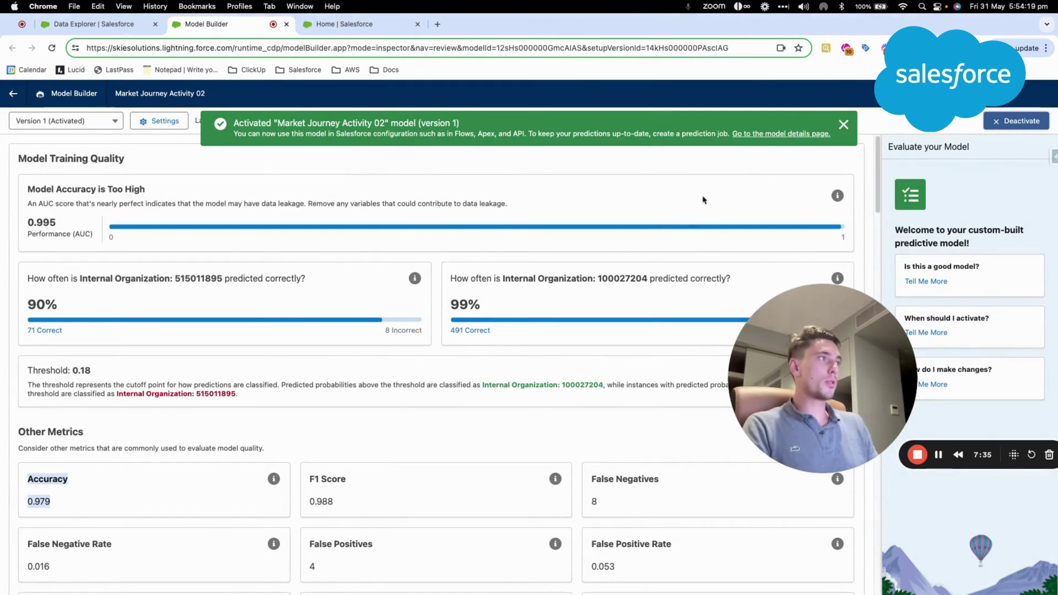
Step: Open the model's details, then its Activity and Usage tabs, which list no prediction jobs
{"action": "left_click", "coordinate": [781, 134]}
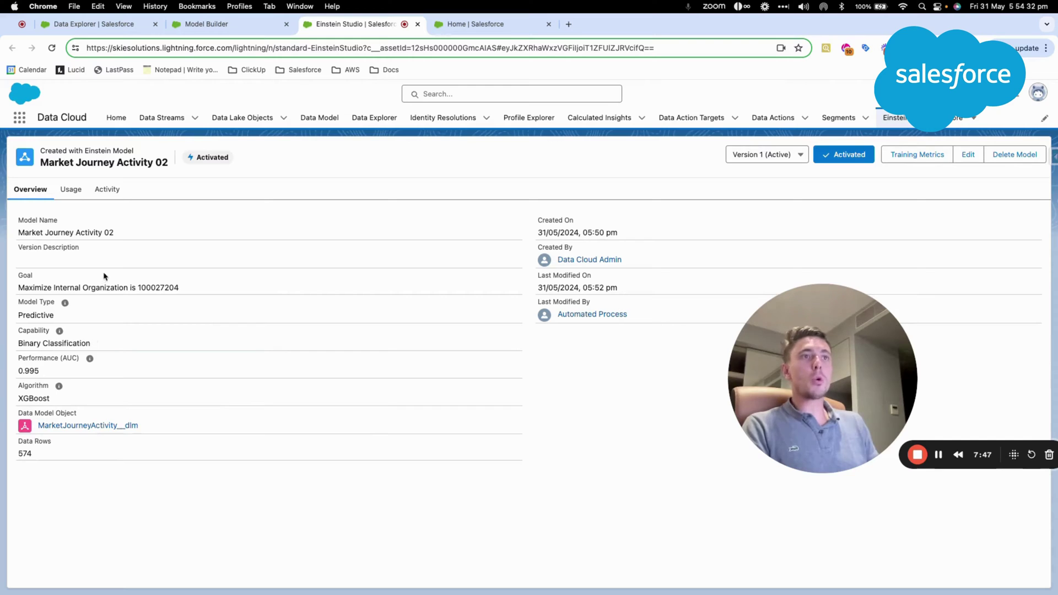
{"action": "left_click", "coordinate": [112, 193]}
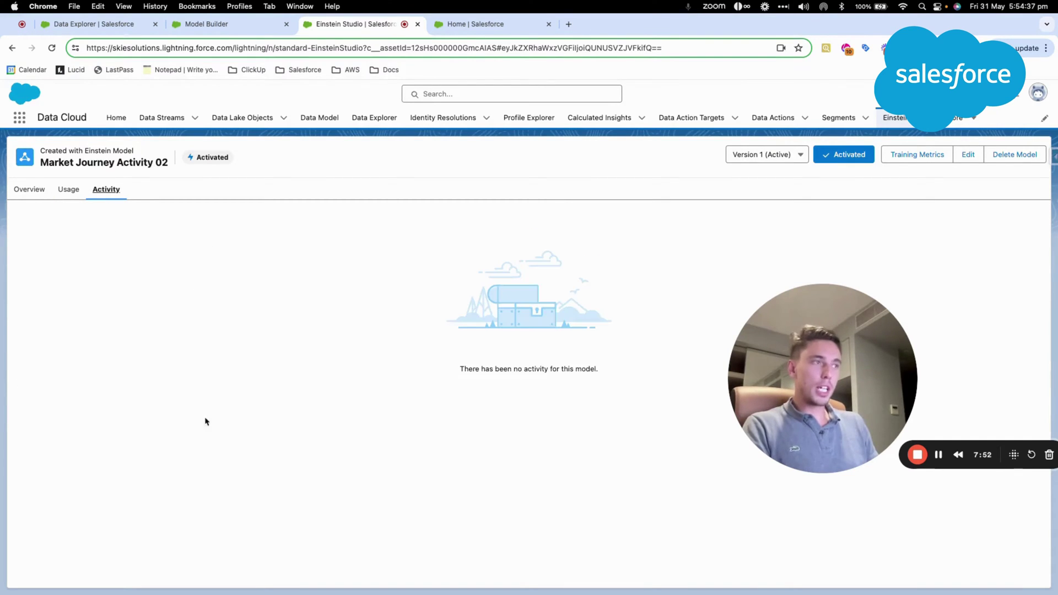
{"action": "left_click", "coordinate": [69, 192]}
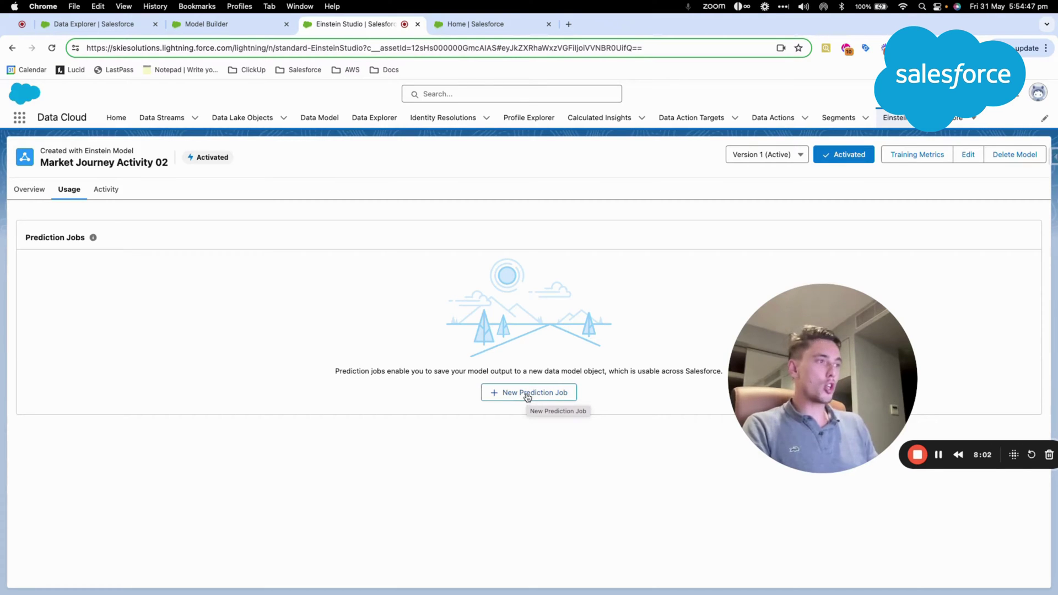
{"action": "left_click_drag", "start_coordinate": [748, 356], "coordinate": [778, 359]}
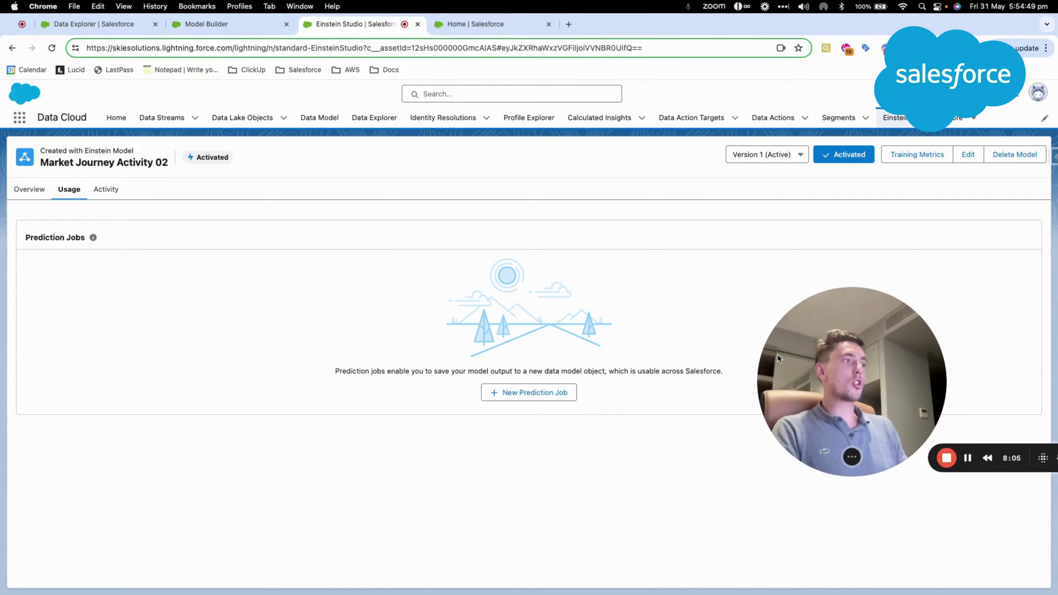
Step: Begin a new prediction job, searching 'Market Journey Activity' and selecting it as the data object
{"action": "left_click", "coordinate": [540, 392]}
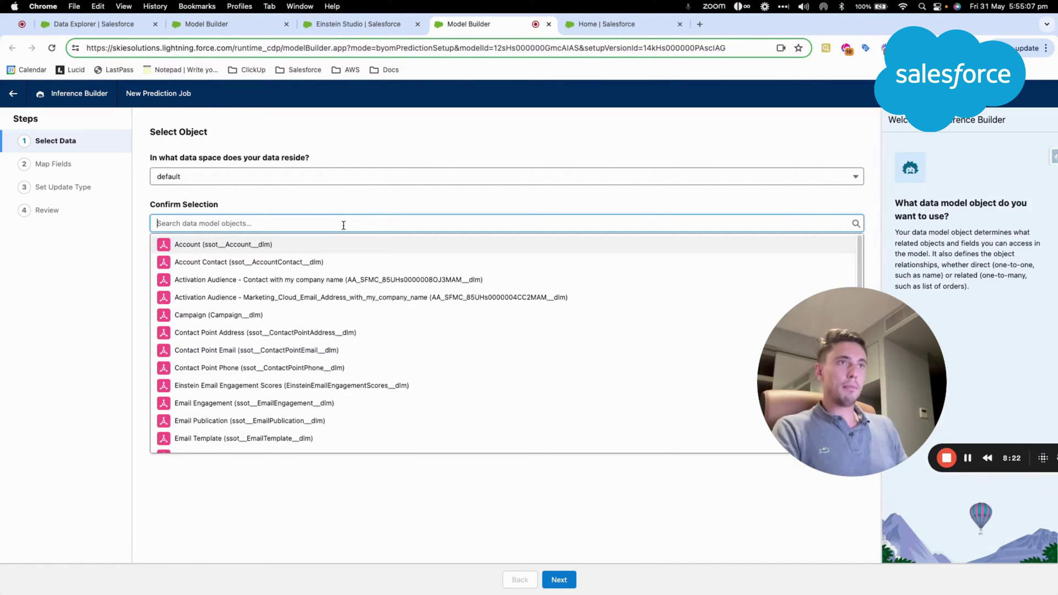
{"action": "type", "text": "Market Journey Activity"}
{"action": "key", "text": "super+a"}
{"action": "key", "text": "BackSpace"}
{"action": "type", "text": "Market Journey Activity"}
{"action": "key", "text": "BackSpace"}
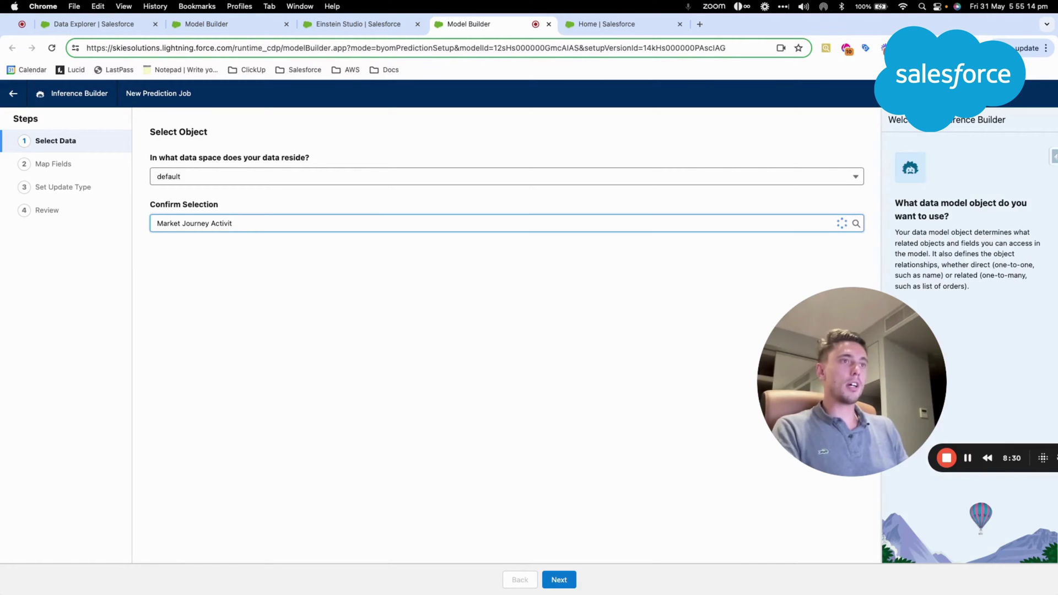
{"action": "key", "text": "BackSpace"}
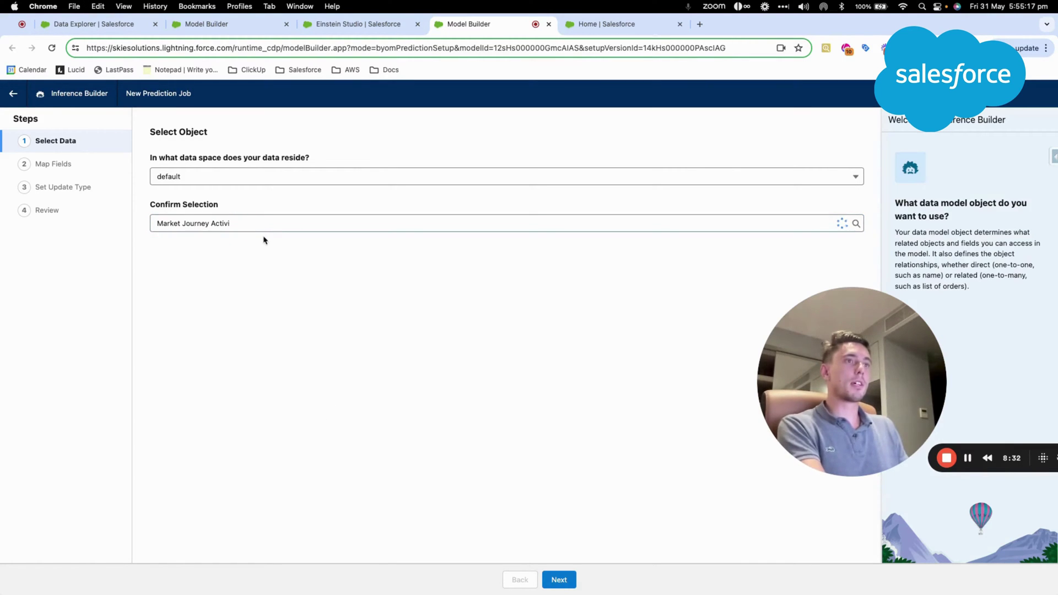
{"action": "left_click", "coordinate": [263, 244]}
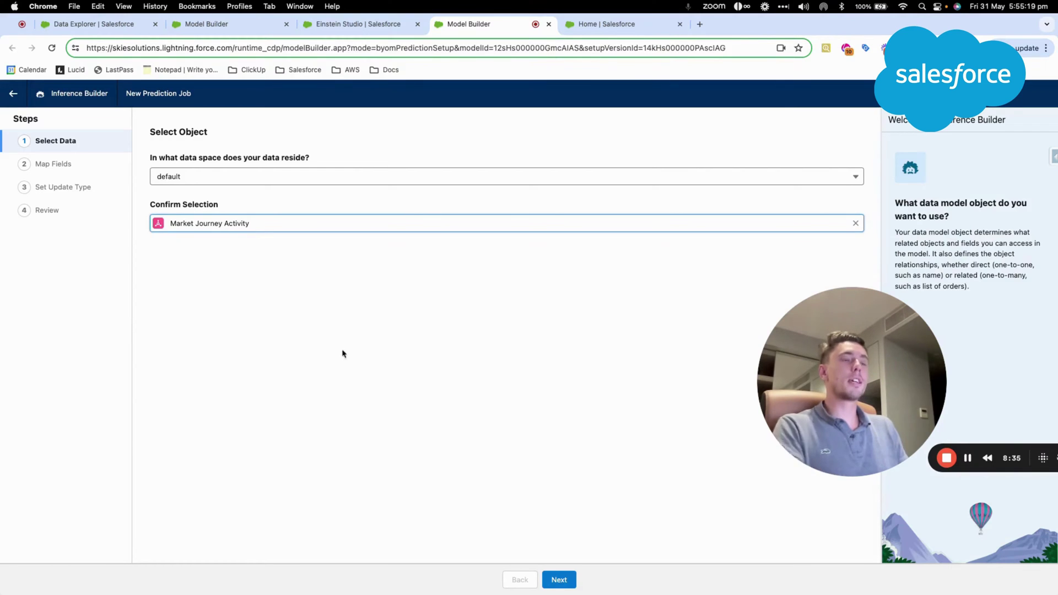
Step: Set Market Journey Activity as the object for Created Date, Market Journey Id, Name and Last Modified Date
{"action": "left_click", "coordinate": [559, 579]}
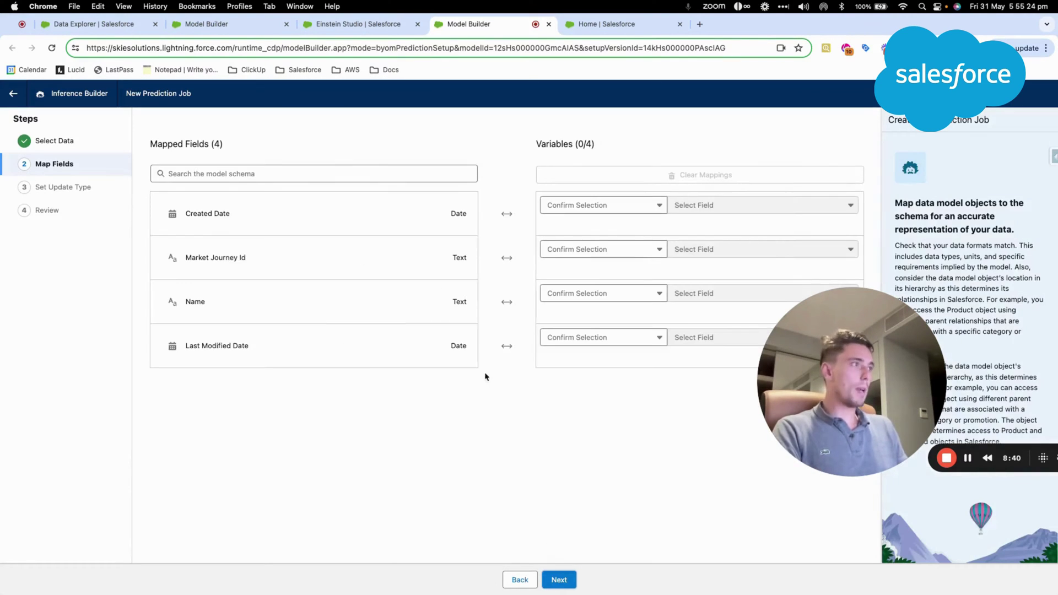
{"action": "left_click", "coordinate": [623, 205]}
{"action": "left_click", "coordinate": [618, 227]}
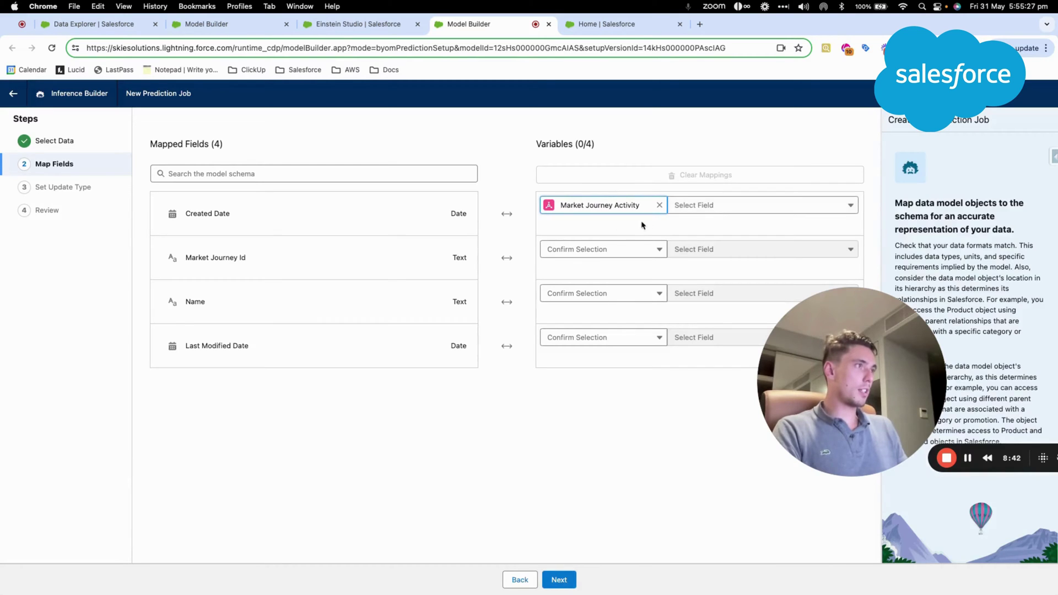
{"action": "left_click", "coordinate": [635, 248]}
{"action": "left_click", "coordinate": [628, 271]}
{"action": "left_click", "coordinate": [624, 293]}
{"action": "left_click", "coordinate": [620, 315]}
{"action": "left_click", "coordinate": [615, 336]}
{"action": "left_click", "coordinate": [611, 357]}
Step: Map each variable to its matching field: Created Date, Market Journey Id, Name and Last Modified Date
{"action": "left_click", "coordinate": [697, 205]}
{"action": "left_click", "coordinate": [702, 225]}
{"action": "left_click", "coordinate": [702, 248]}
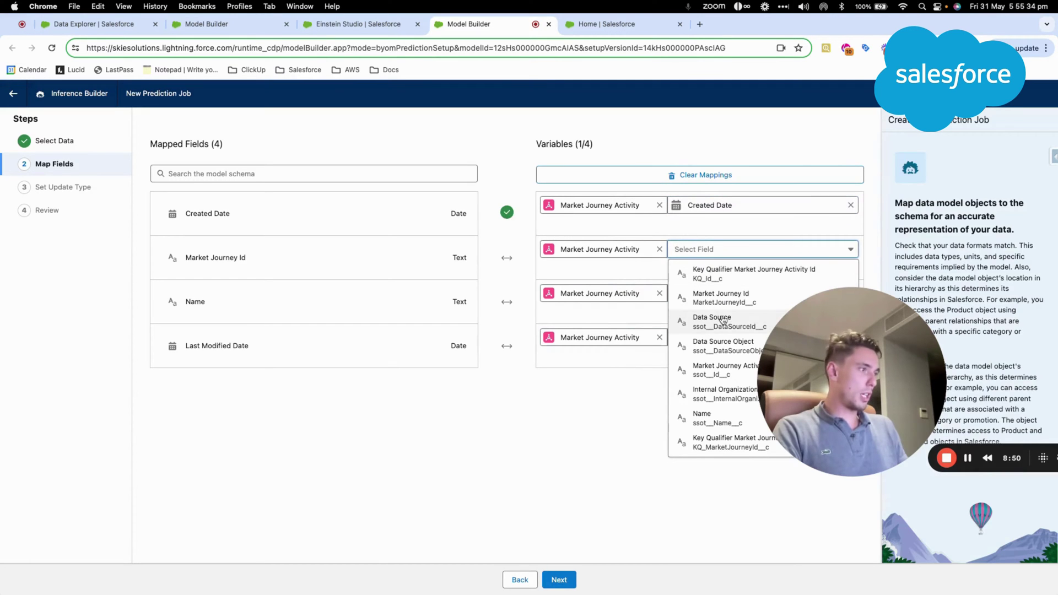
{"action": "left_click", "coordinate": [731, 298]}
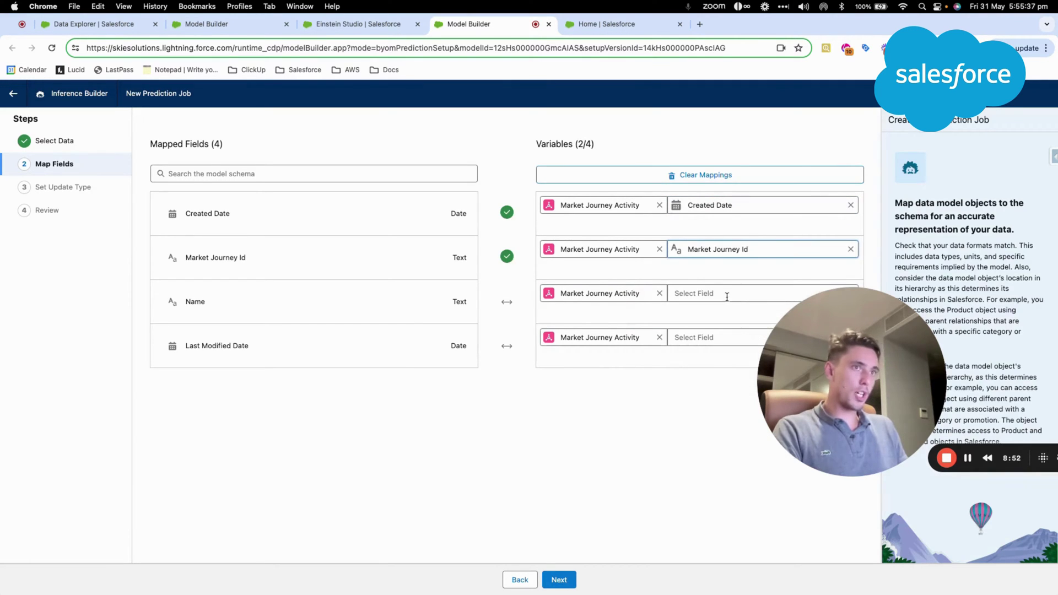
{"action": "left_click", "coordinate": [706, 293]}
{"action": "left_click", "coordinate": [708, 457]}
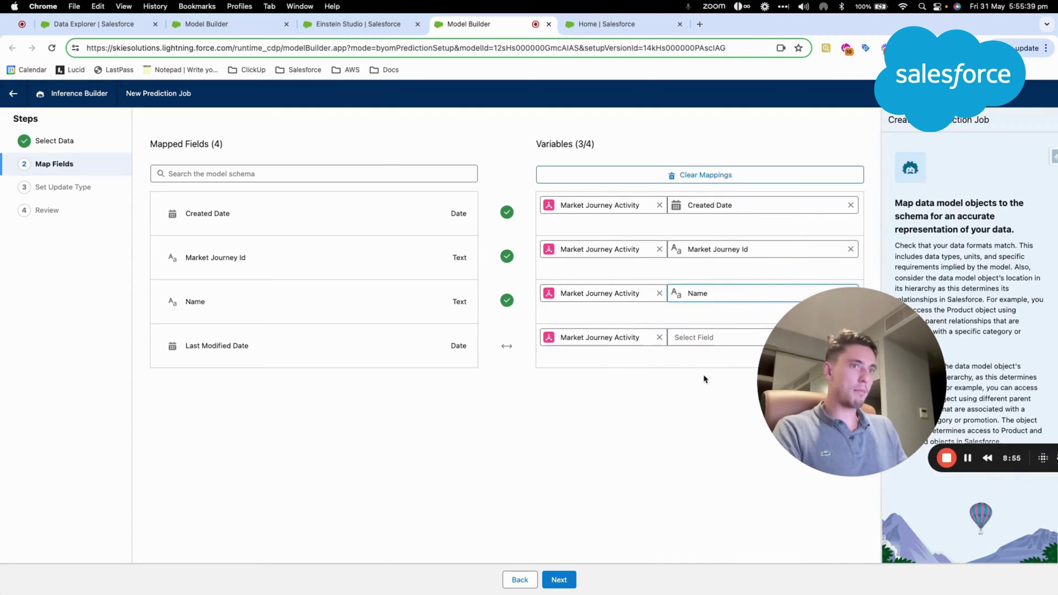
{"action": "left_click", "coordinate": [705, 337]}
{"action": "left_click", "coordinate": [708, 392]}
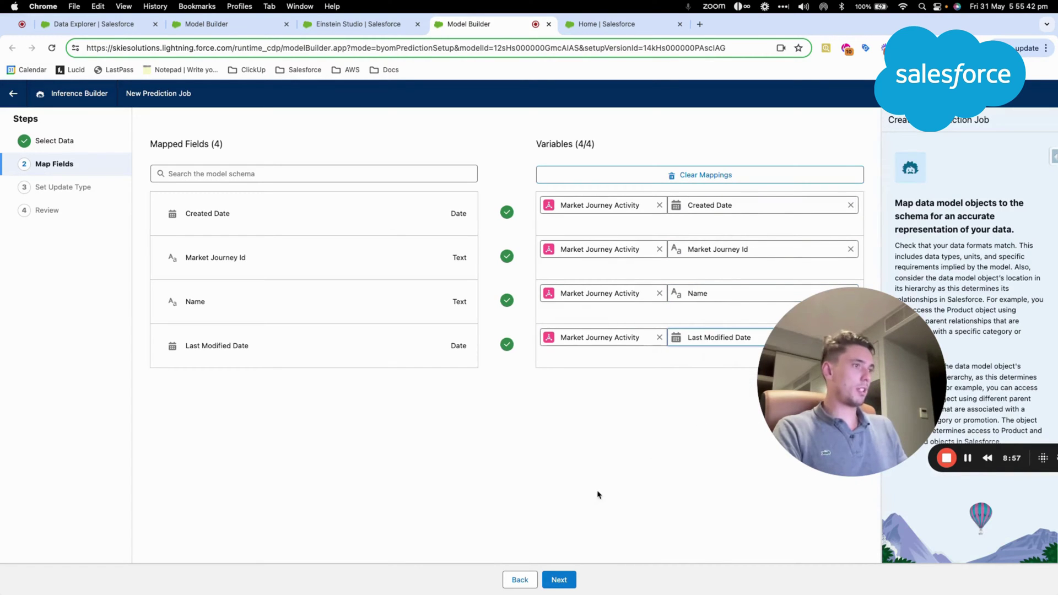
{"action": "left_click", "coordinate": [558, 578]}
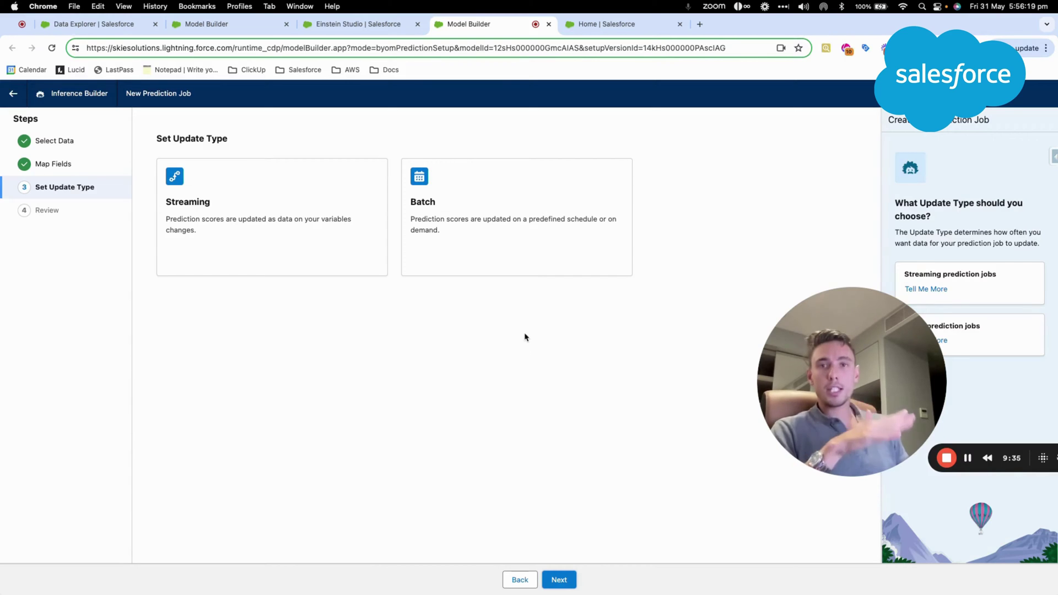
Step: Choose Batch as the update type and review the prediction job
{"action": "left_click", "coordinate": [532, 268]}
{"action": "left_click", "coordinate": [569, 586]}
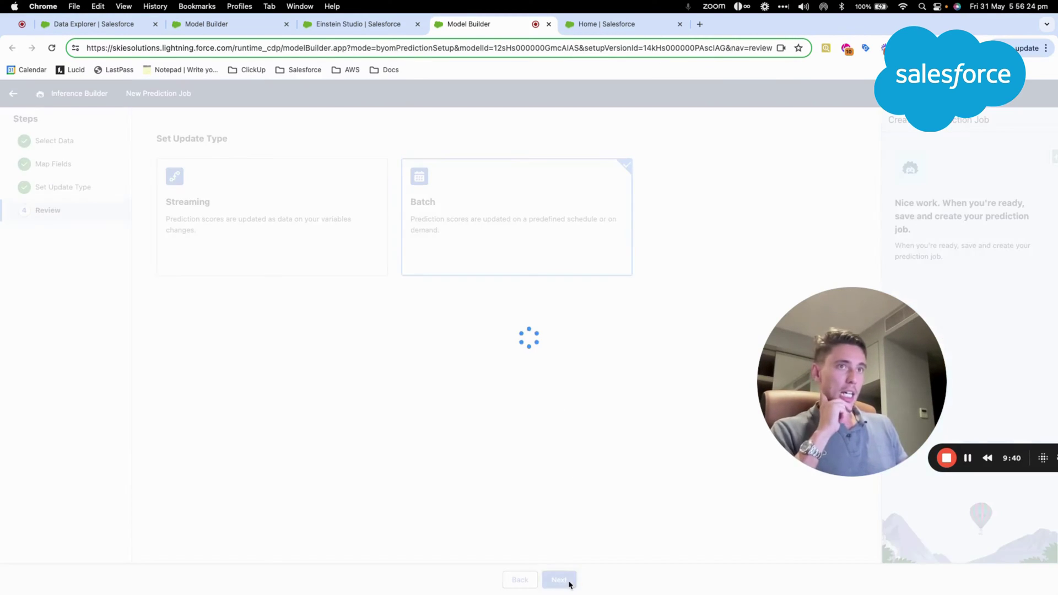
{"action": "scroll", "coordinate": [430, 283], "scroll_direction": "down", "scroll_amount": 1}
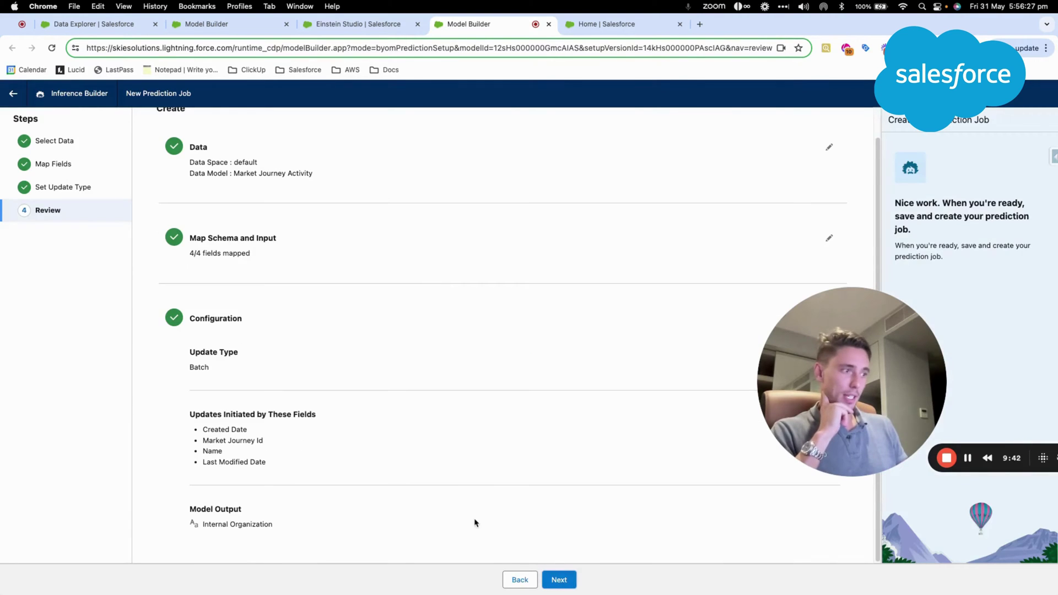
{"action": "scroll", "coordinate": [475, 522], "scroll_direction": "up", "scroll_amount": 1}
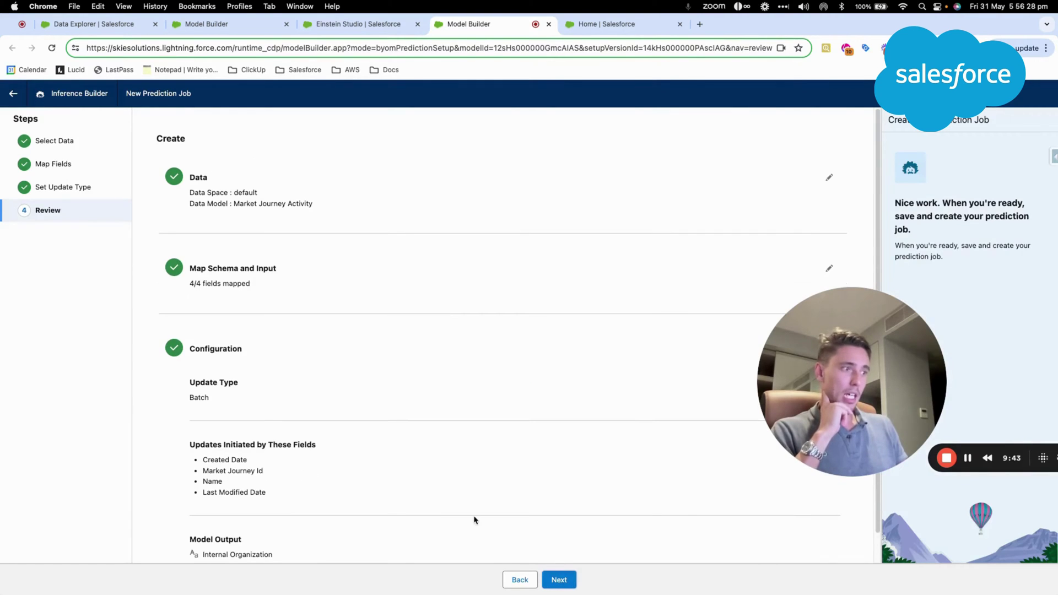
Step: Name the prediction job prediction_2 and create it
{"action": "left_click", "coordinate": [562, 579]}
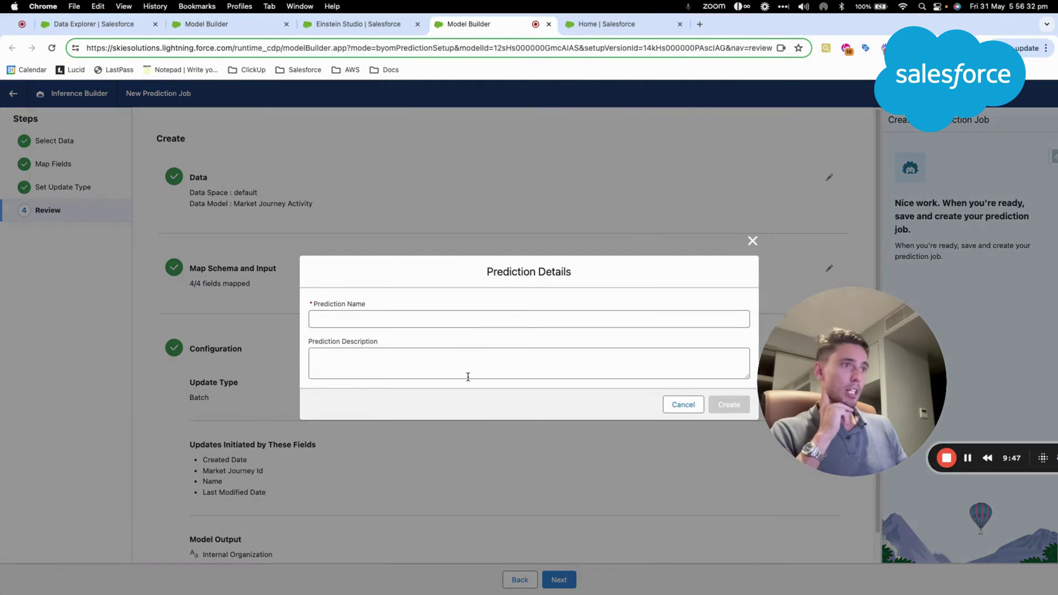
{"action": "left_click", "coordinate": [448, 318]}
{"action": "key", "text": "Down"}
{"action": "key", "text": "Return"}
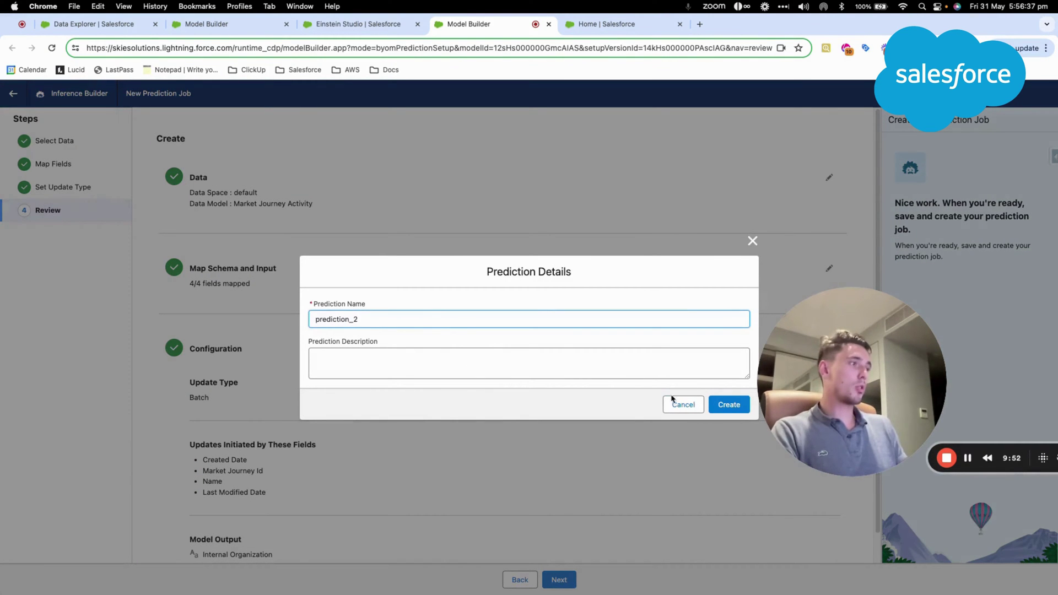
{"action": "left_click", "coordinate": [718, 405]}
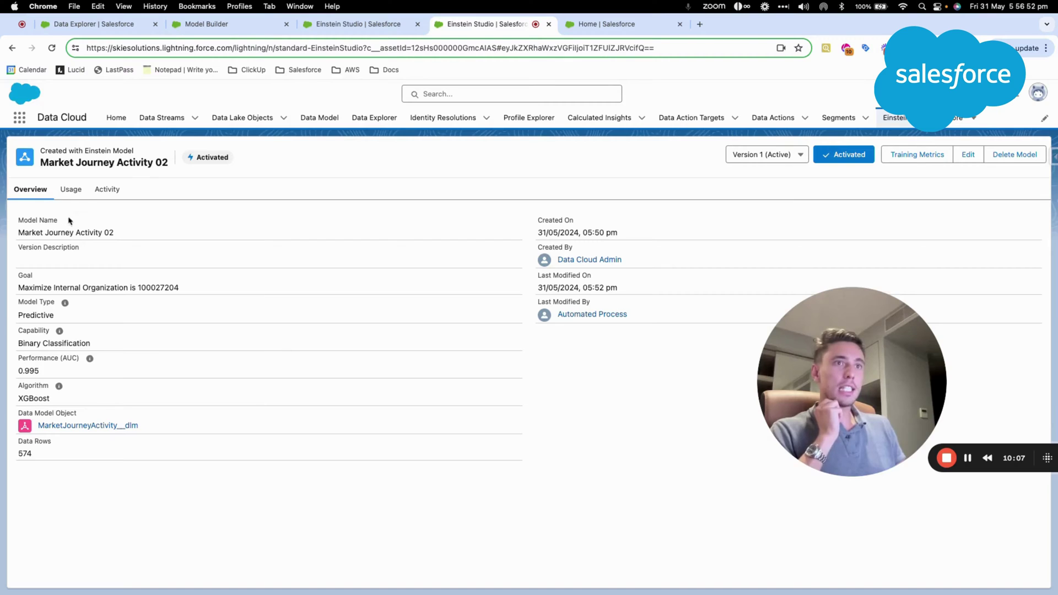
Step: View the Usage tab's Prediction Jobs table, listing prediction_2 as an inactive Batch job
{"action": "left_click", "coordinate": [71, 190]}
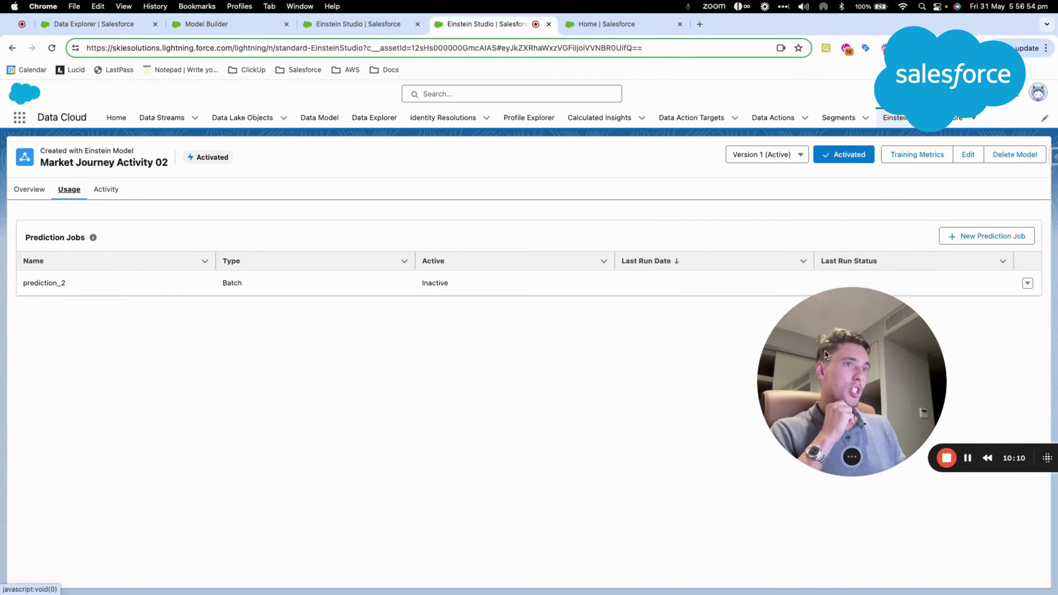
{"action": "left_click_drag", "start_coordinate": [825, 355], "coordinate": [755, 421]}
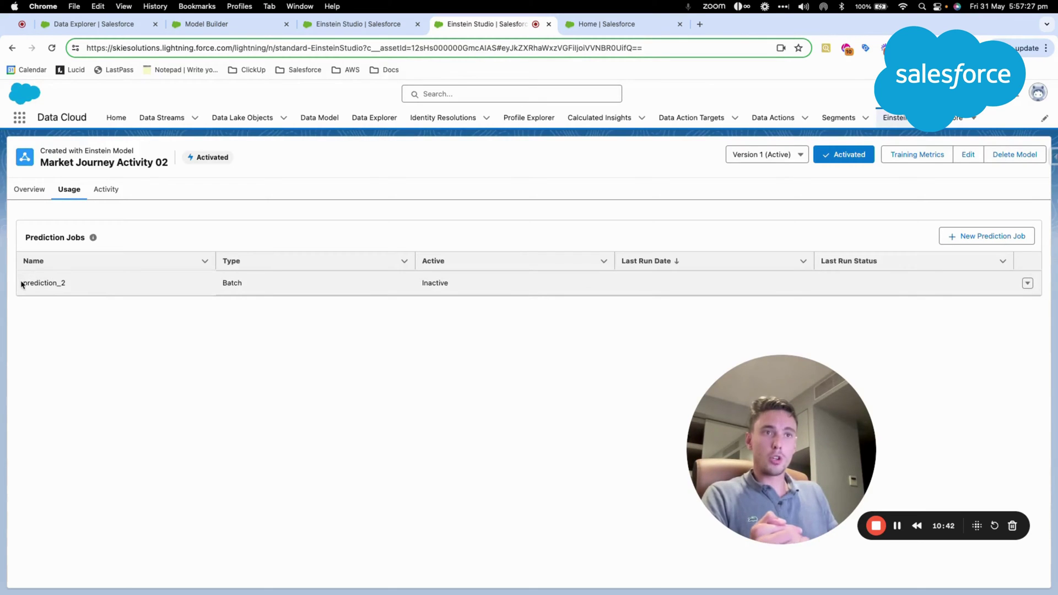
{"action": "left_click", "coordinate": [101, 288]}
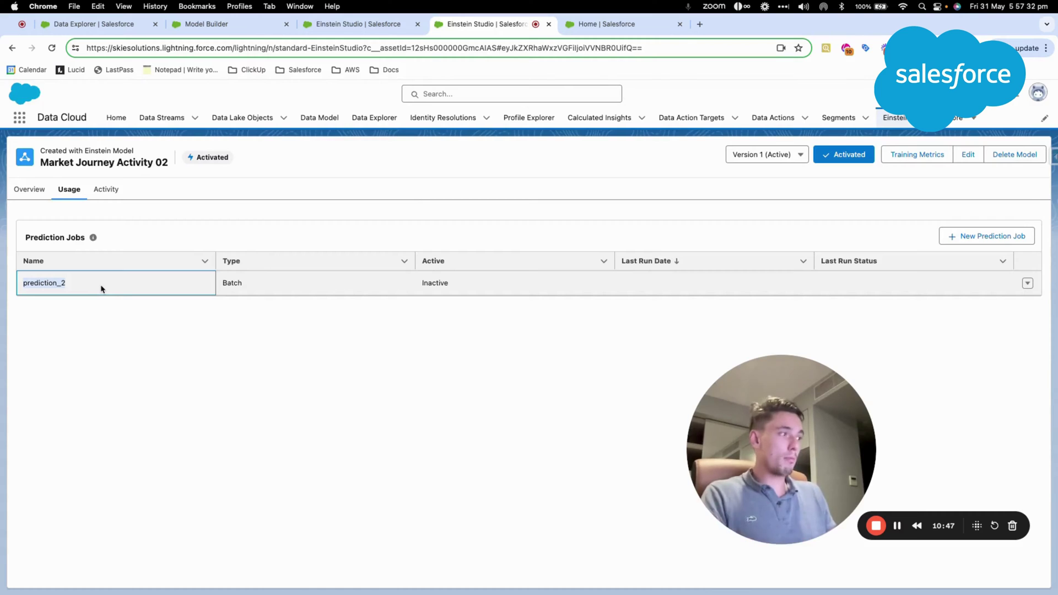
{"action": "left_click", "coordinate": [1026, 284]}
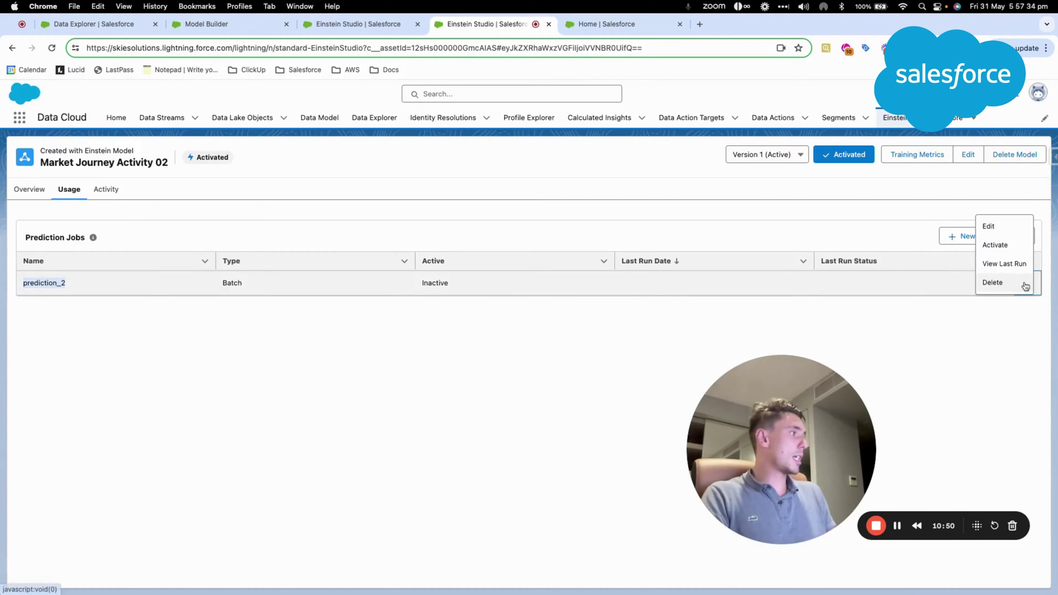
{"action": "left_click", "coordinate": [1019, 244]}
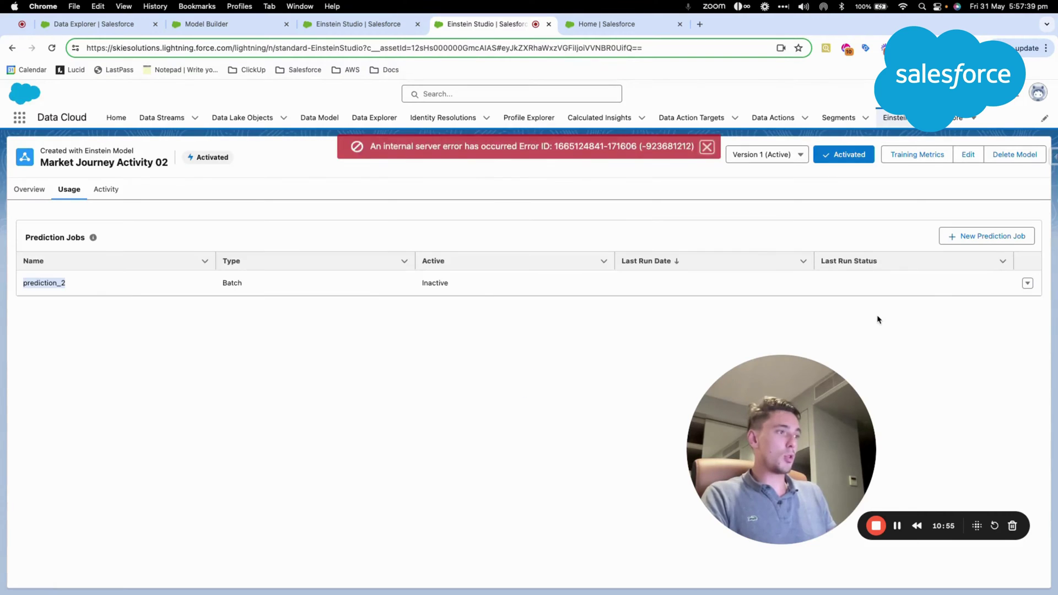
{"action": "left_click", "coordinate": [706, 147]}
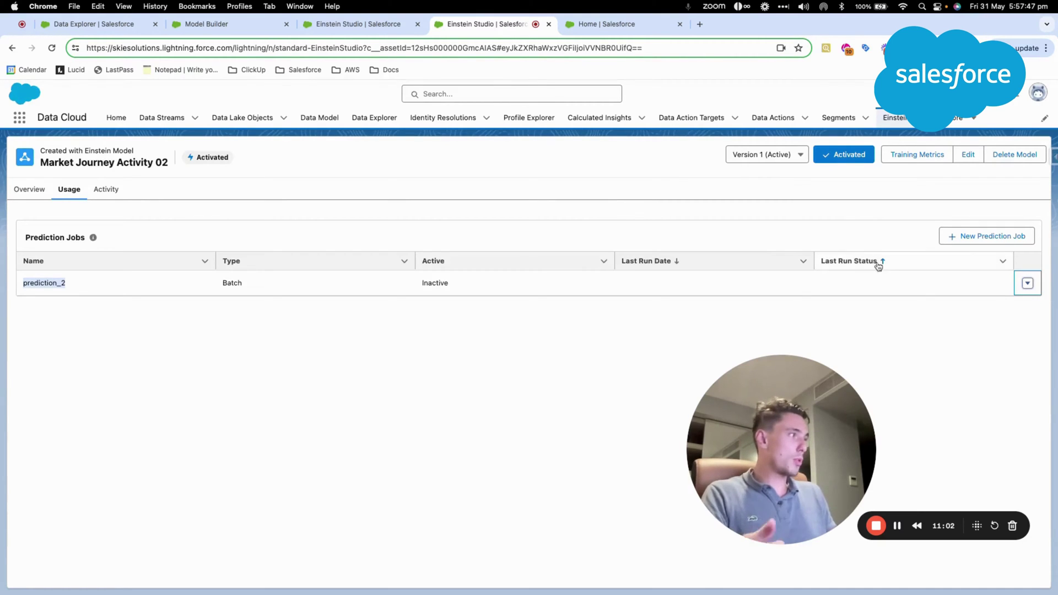
{"action": "left_click_drag", "start_coordinate": [793, 413], "coordinate": [663, 385]}
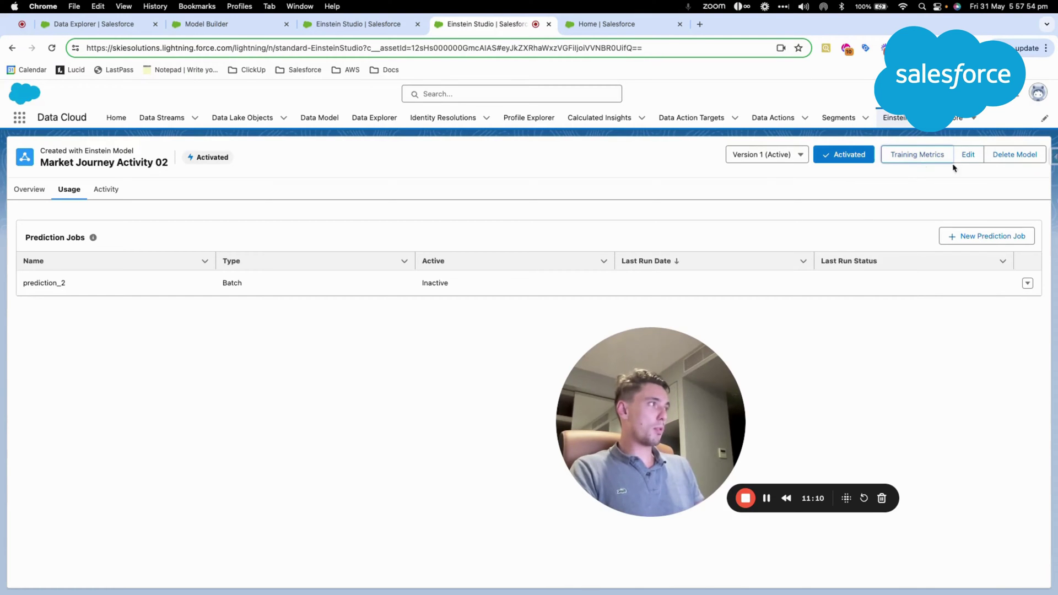
Step: Review the Training Metrics page: AUC 0.995, 0.18 threshold and a too-high accuracy warning
{"action": "left_click", "coordinate": [904, 157]}
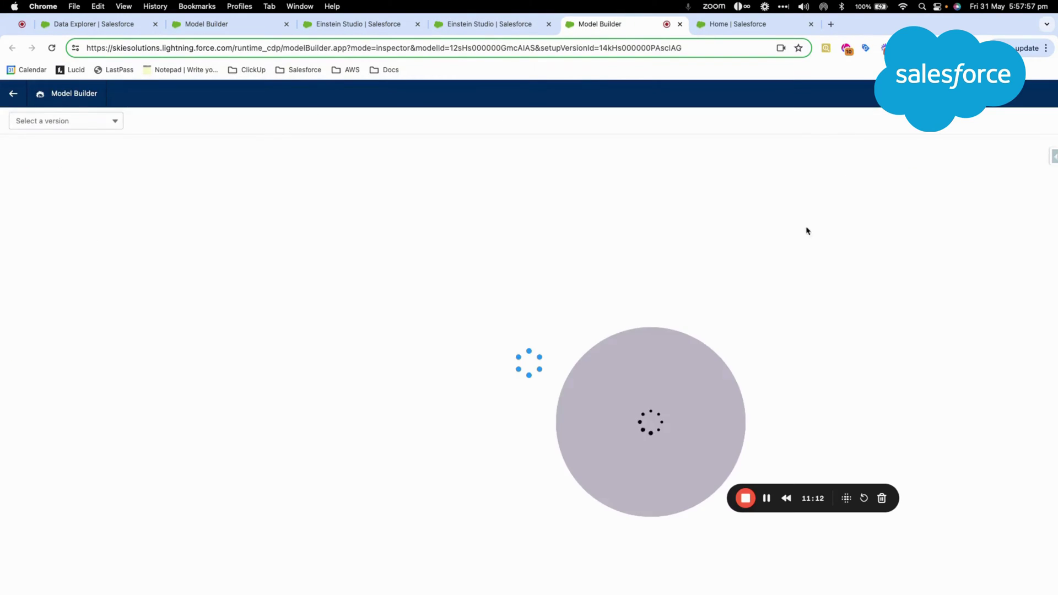
{"action": "scroll", "coordinate": [449, 257], "scroll_direction": "down", "scroll_amount": 10}
{"action": "scroll", "coordinate": [449, 257], "scroll_direction": "up", "scroll_amount": 8}
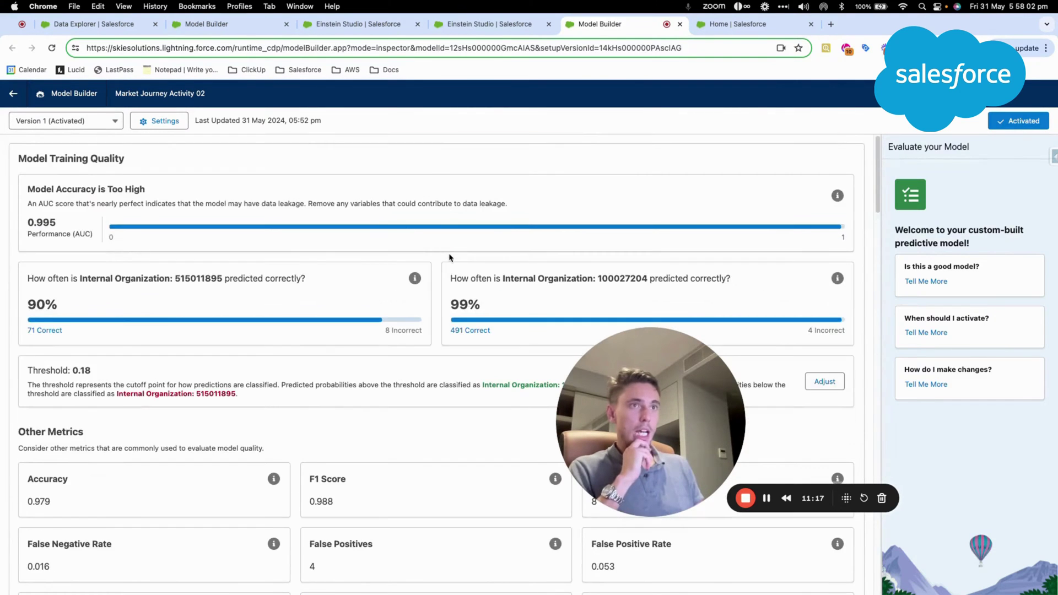
{"action": "scroll", "coordinate": [449, 257], "scroll_direction": "down", "scroll_amount": 10}
{"action": "scroll", "coordinate": [449, 257], "scroll_direction": "up", "scroll_amount": 15}
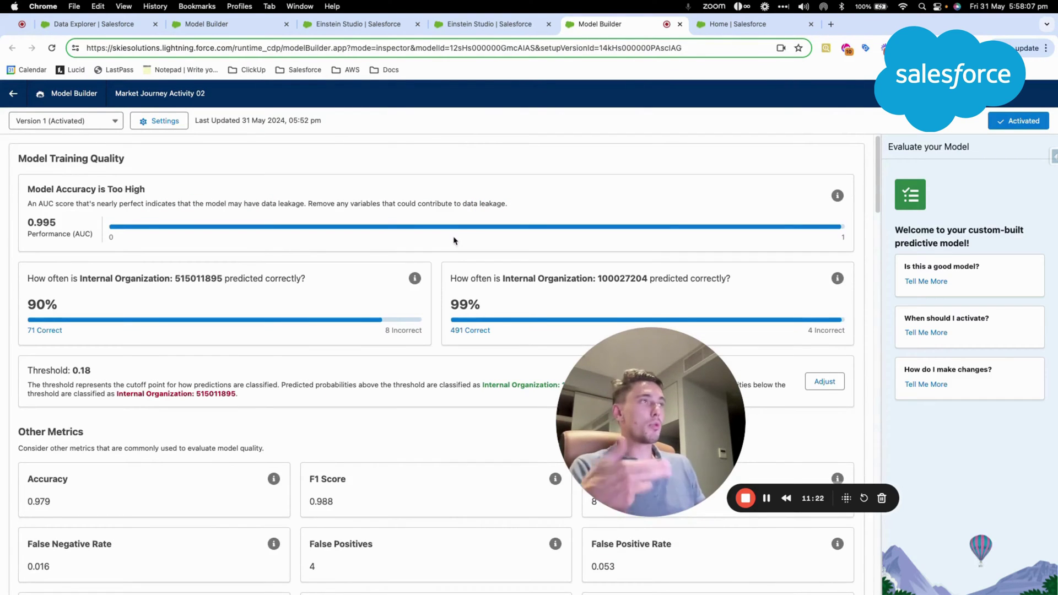
Step: Open Salesforce Setup from the gear menu
{"action": "left_click", "coordinate": [511, 29]}
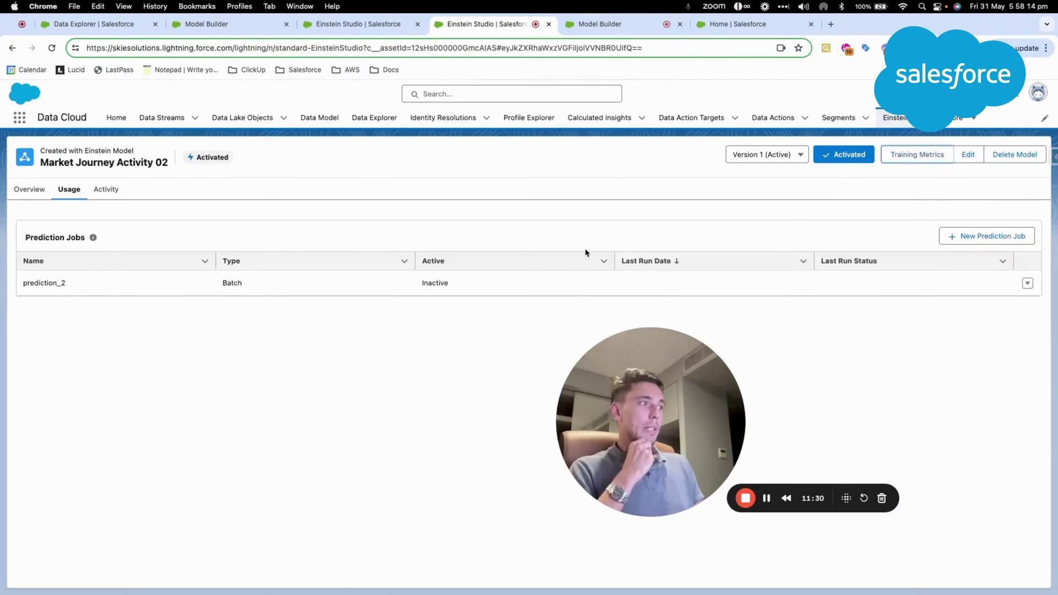
{"action": "left_click", "coordinate": [1016, 92]}
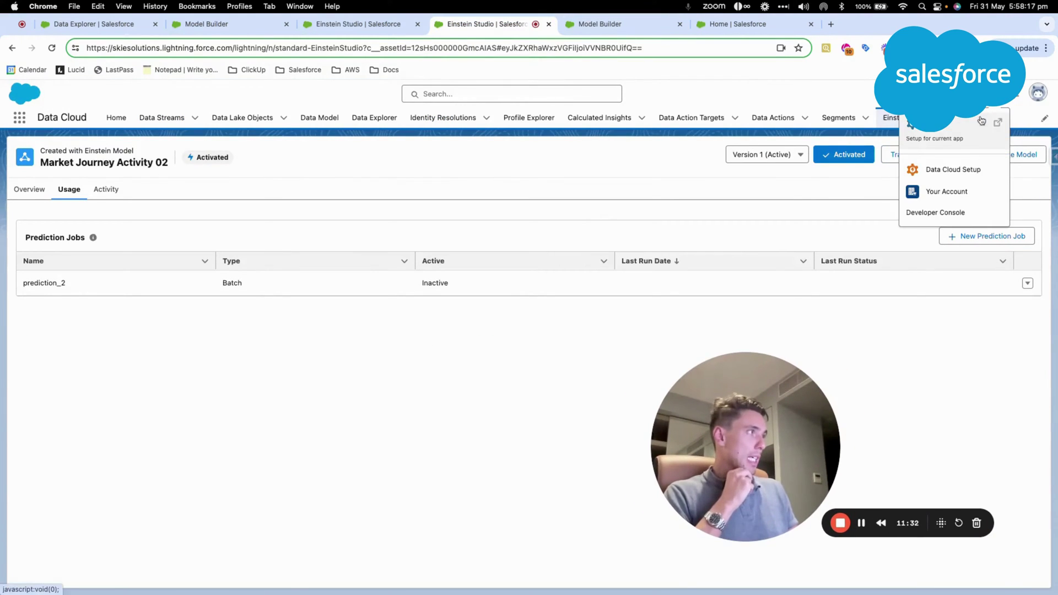
{"action": "left_click", "coordinate": [936, 124]}
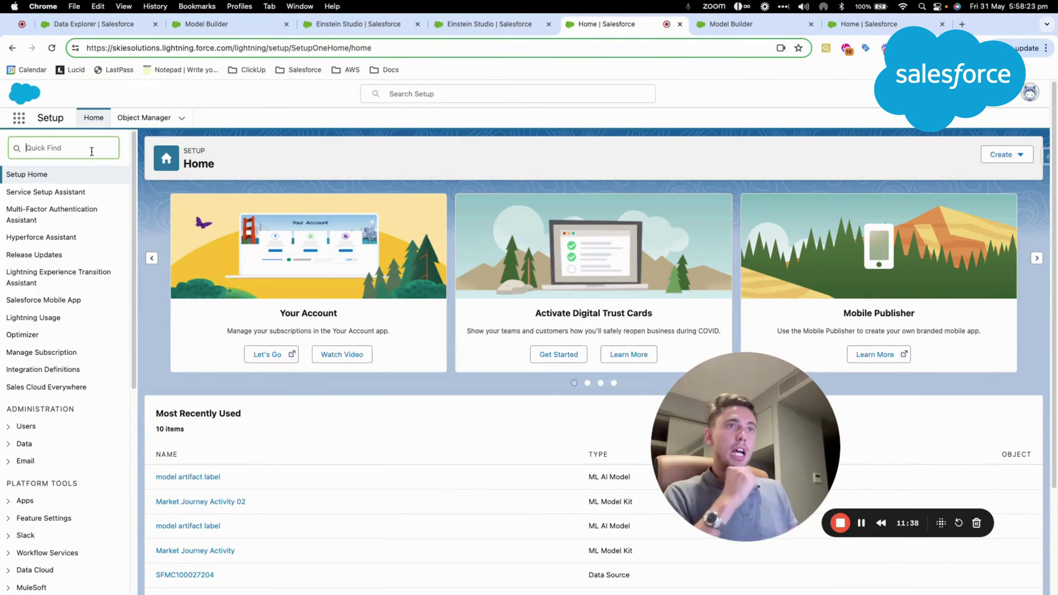
Step: Find Flows via Quick Find 'flow' and start a New Flow
{"action": "left_click", "coordinate": [91, 149]}
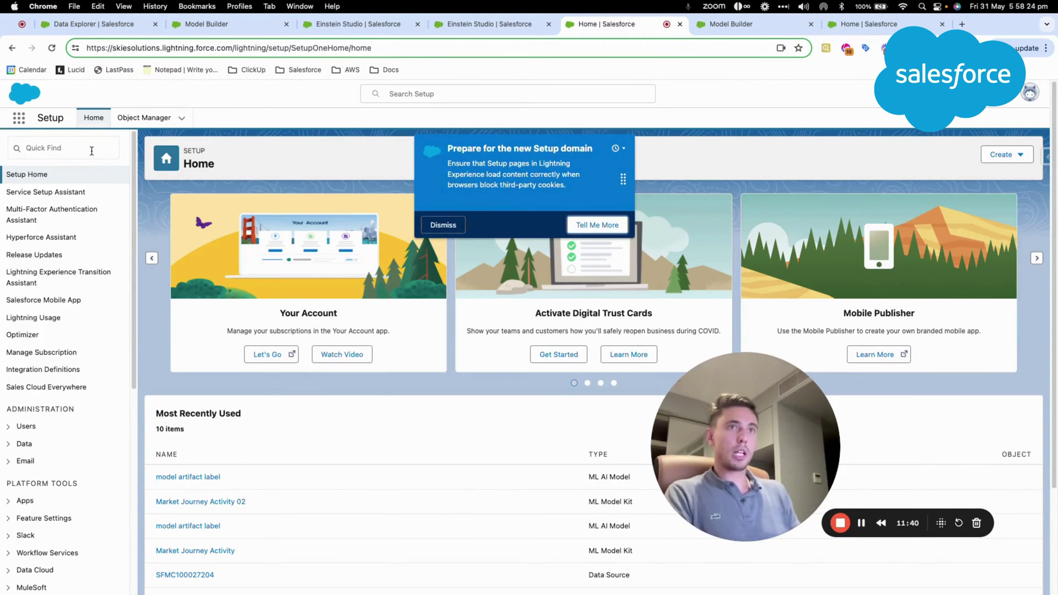
{"action": "type", "text": "flow"}
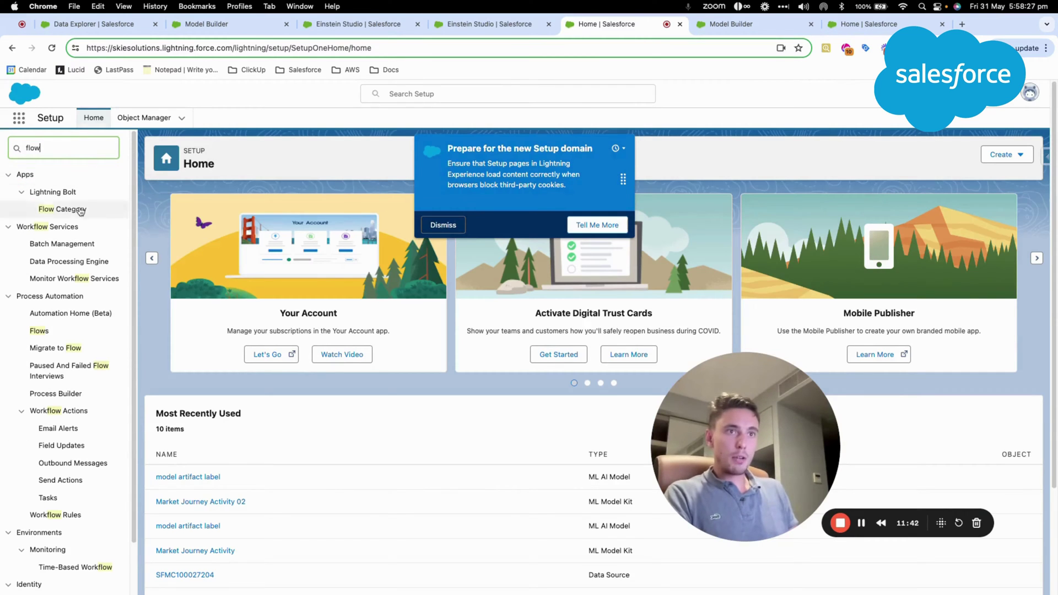
{"action": "left_click", "coordinate": [34, 333]}
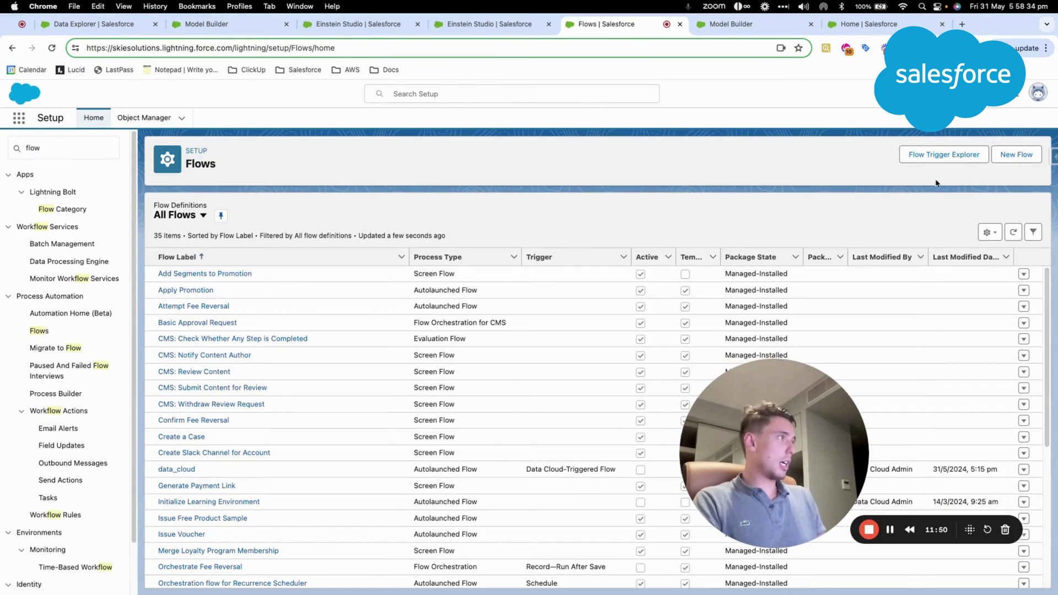
{"action": "left_click", "coordinate": [1016, 154]}
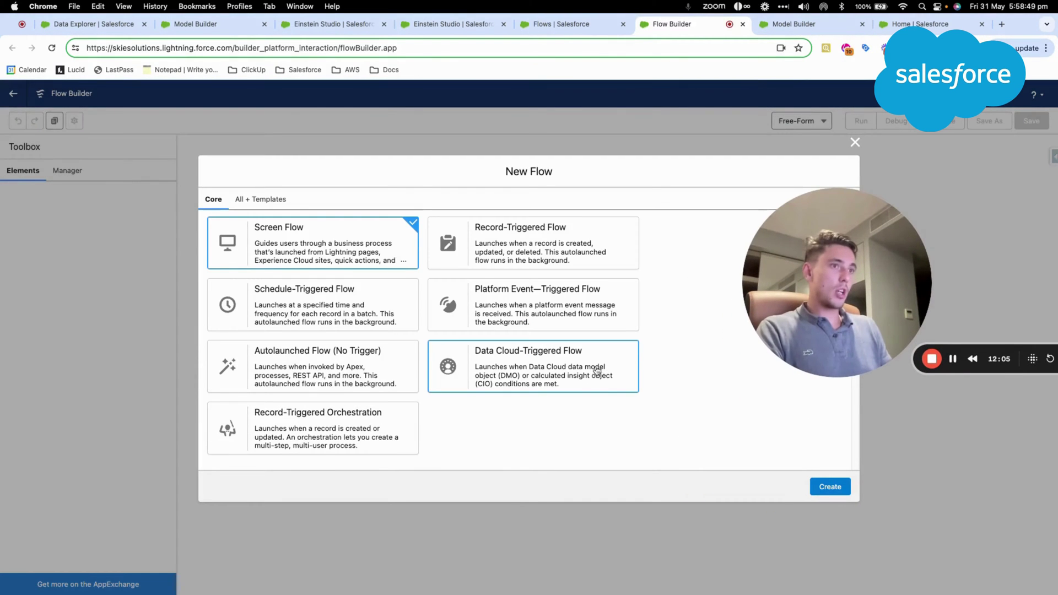
Step: Create a Data Cloud-Triggered Flow with Market Journey Activity as its trigger object
{"action": "left_click", "coordinate": [597, 370]}
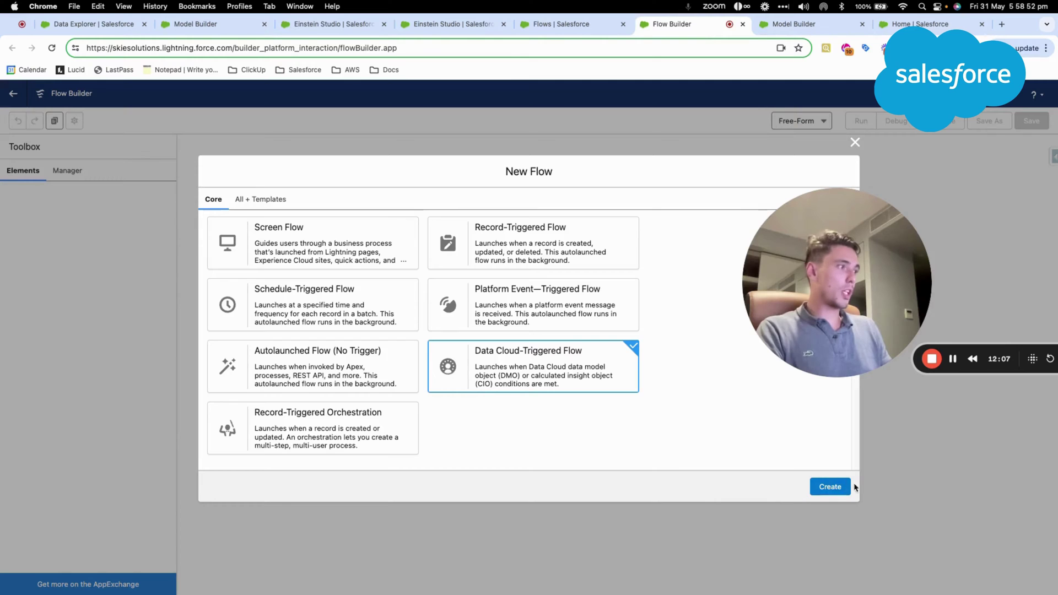
{"action": "left_click", "coordinate": [829, 486]}
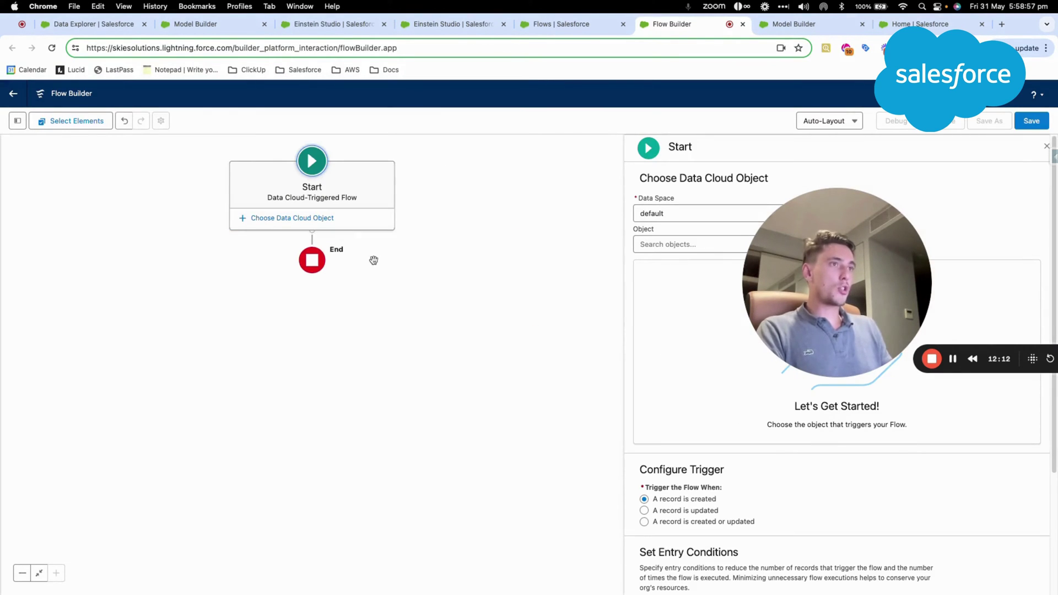
{"action": "left_click", "coordinate": [638, 247]}
{"action": "type", "text": "Market Journey Activity"}
{"action": "left_click", "coordinate": [682, 274]}
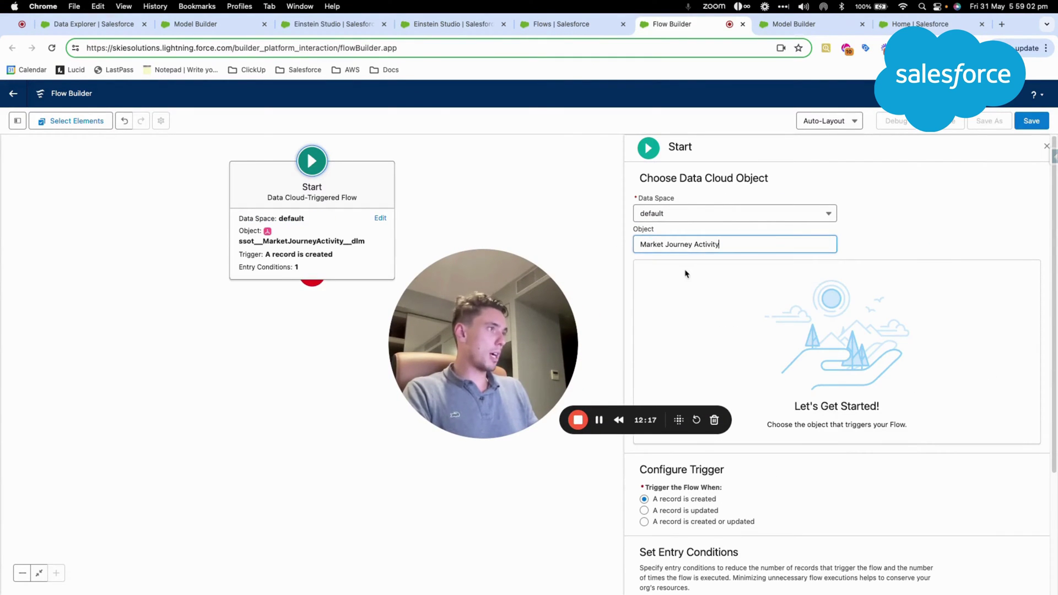
Step: Trigger the flow when a record is created or updated, then browse the entry-condition Field list
{"action": "left_click", "coordinate": [706, 461]}
{"action": "scroll", "coordinate": [705, 461], "scroll_direction": "down", "scroll_amount": 2}
{"action": "scroll", "coordinate": [714, 484], "scroll_direction": "down", "scroll_amount": 3}
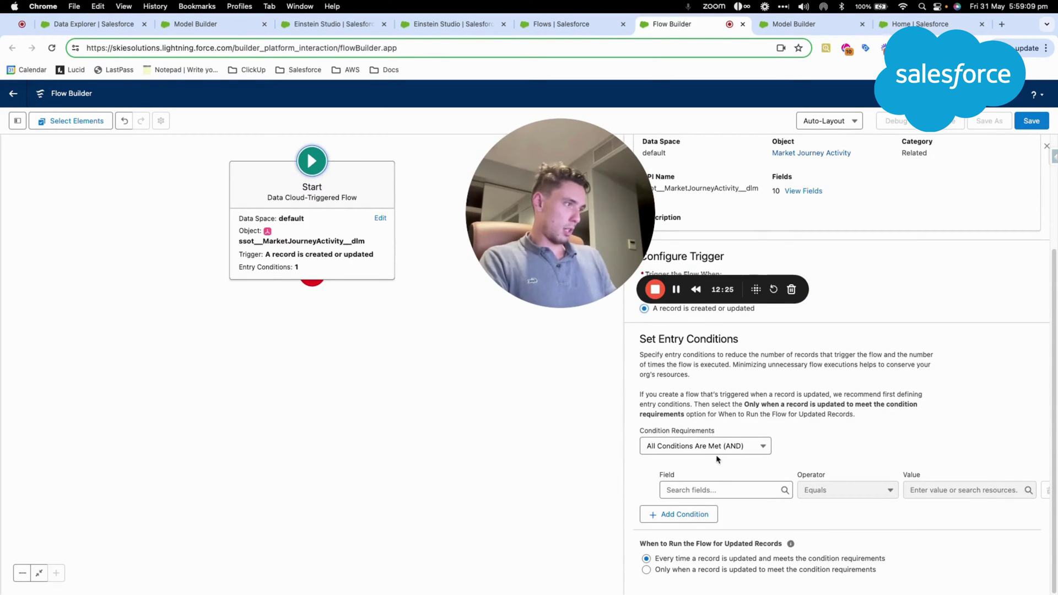
{"action": "left_click", "coordinate": [716, 489]}
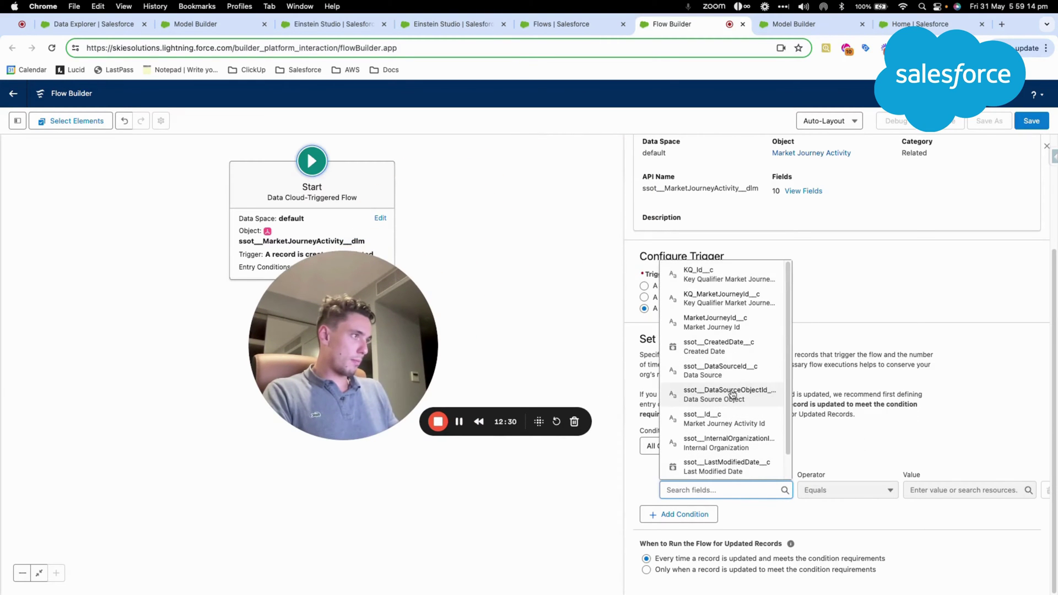
{"action": "scroll", "coordinate": [732, 394], "scroll_direction": "down", "scroll_amount": 1}
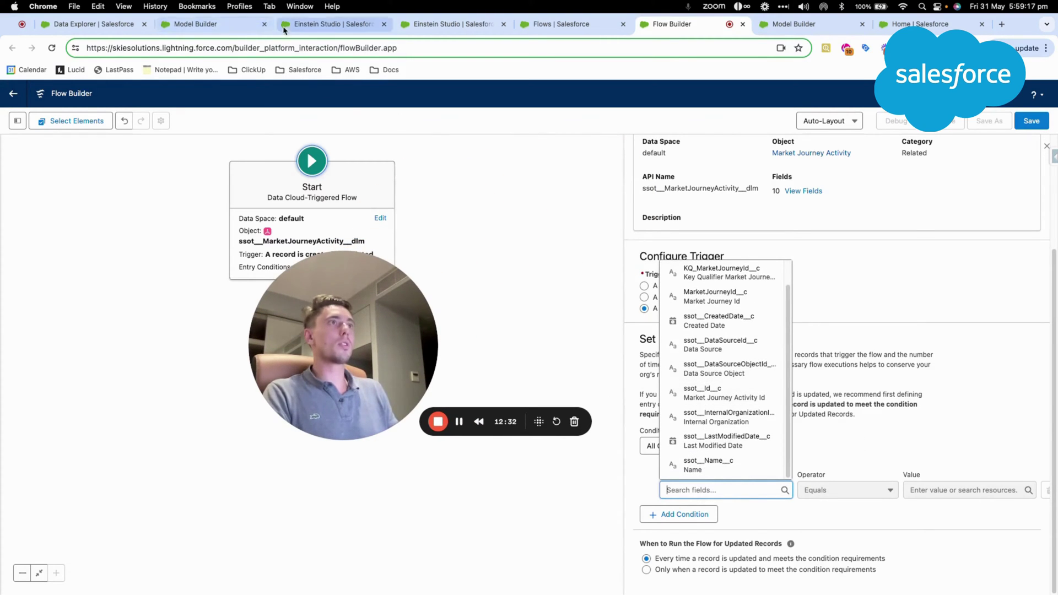
{"action": "left_click", "coordinate": [93, 24]}
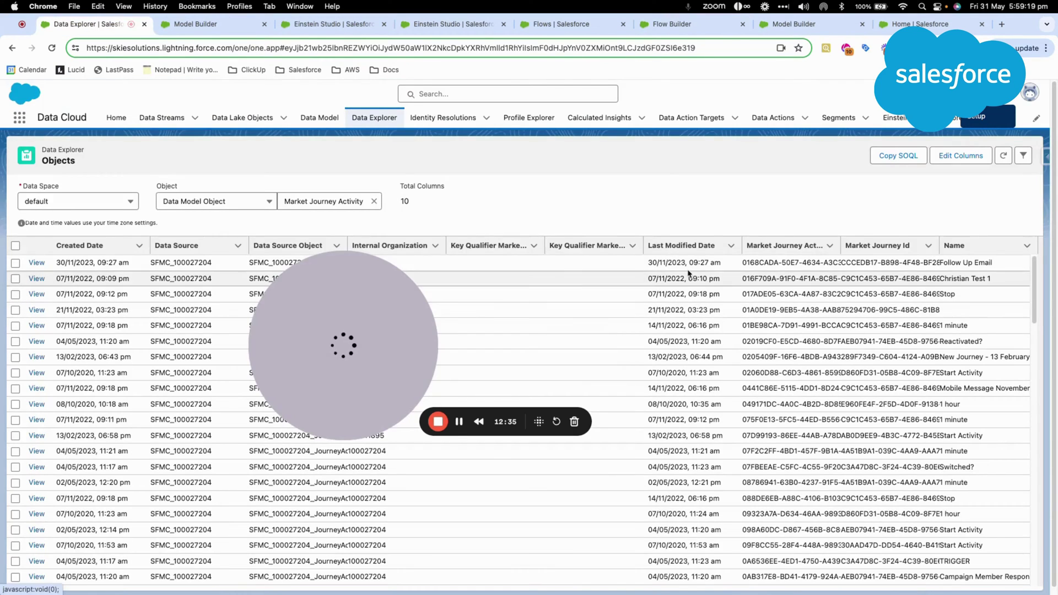
Step: Review the Market Journey Activity records, model metrics and flows list, then return to the new flow
{"action": "left_click", "coordinate": [941, 324]}
{"action": "left_click", "coordinate": [959, 245]}
{"action": "left_click_drag", "start_coordinate": [836, 257], "coordinate": [835, 256]}
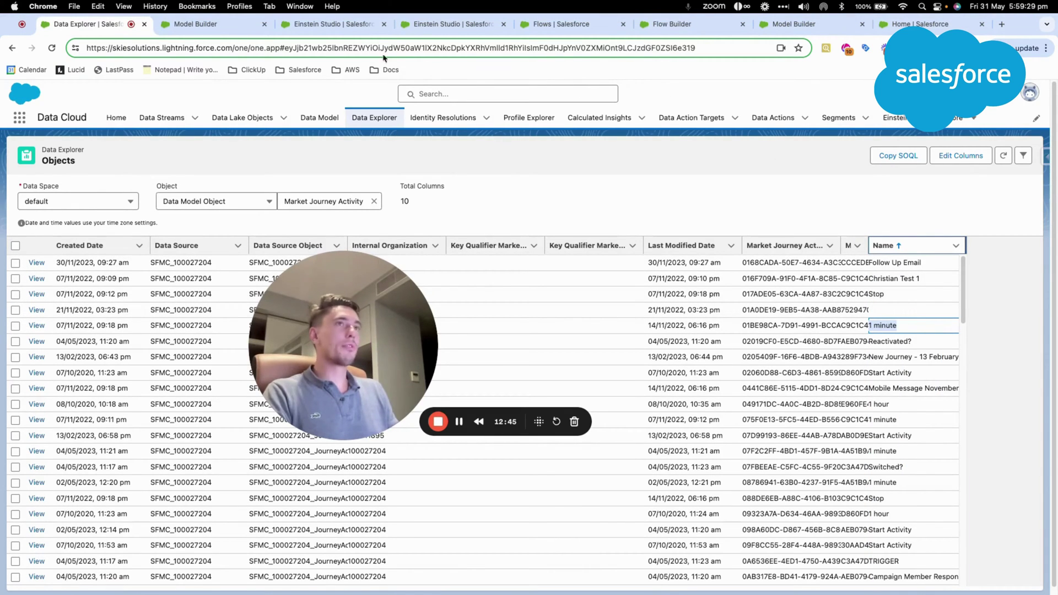
{"action": "left_click", "coordinate": [195, 25]}
{"action": "left_click", "coordinate": [352, 24]}
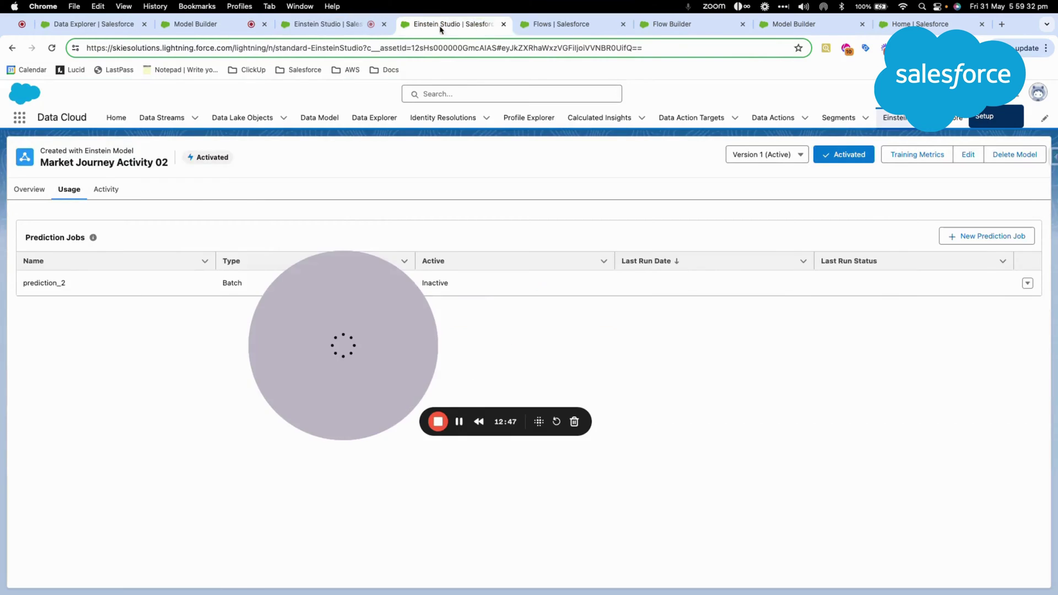
{"action": "left_click", "coordinate": [562, 25]}
{"action": "left_click", "coordinate": [693, 26]}
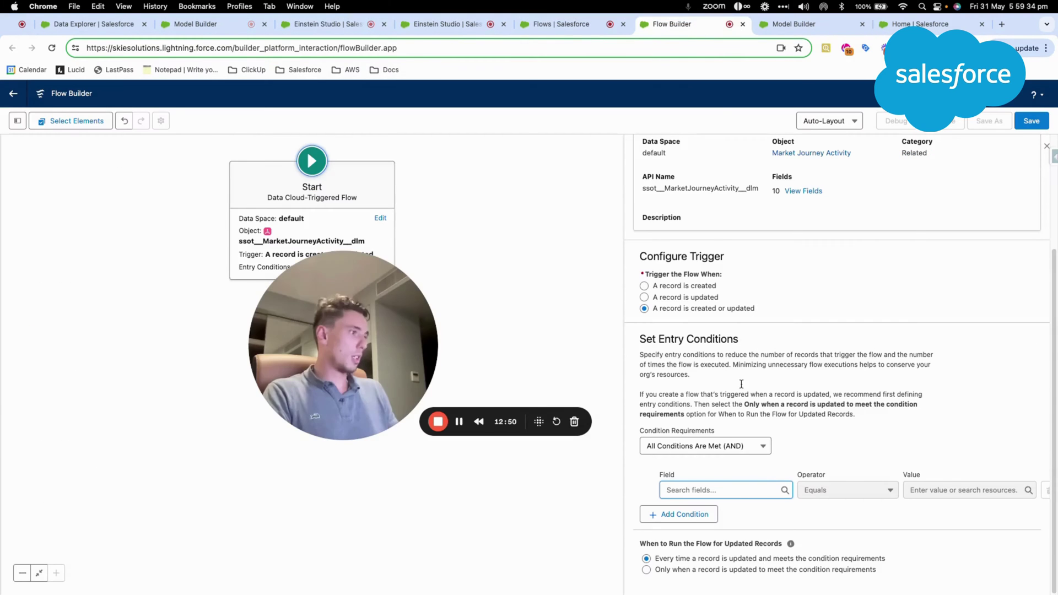
Step: Add the entry condition ssot__Name__c Equals '1 minute'
{"action": "left_click", "coordinate": [732, 490]}
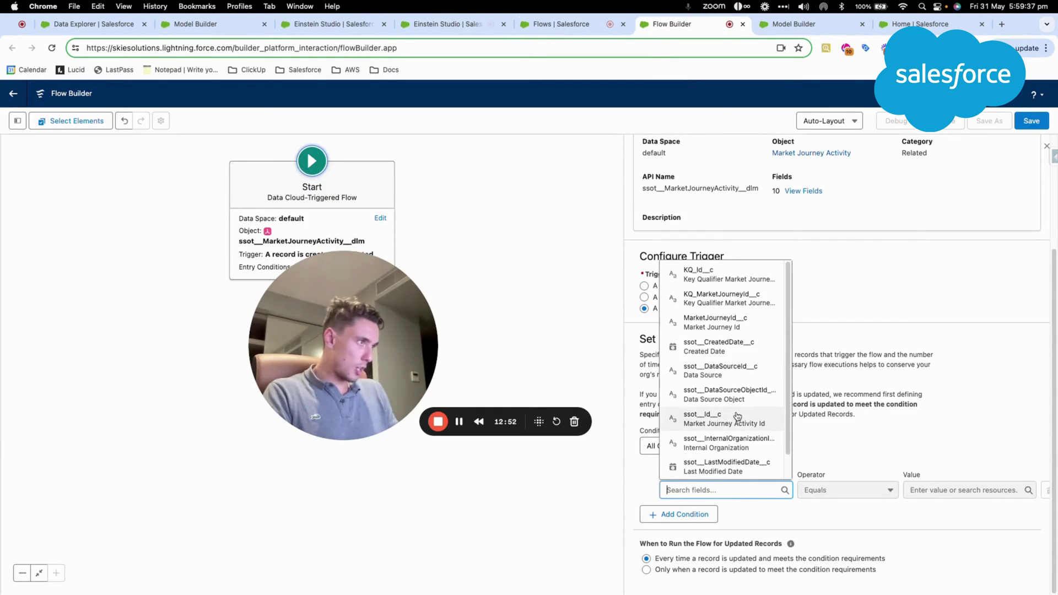
{"action": "scroll", "coordinate": [732, 449], "scroll_direction": "down", "scroll_amount": 3}
{"action": "left_click", "coordinate": [722, 467]}
{"action": "left_click", "coordinate": [963, 490]}
{"action": "type", "text": "1 minute"}
{"action": "left_click", "coordinate": [929, 522]}
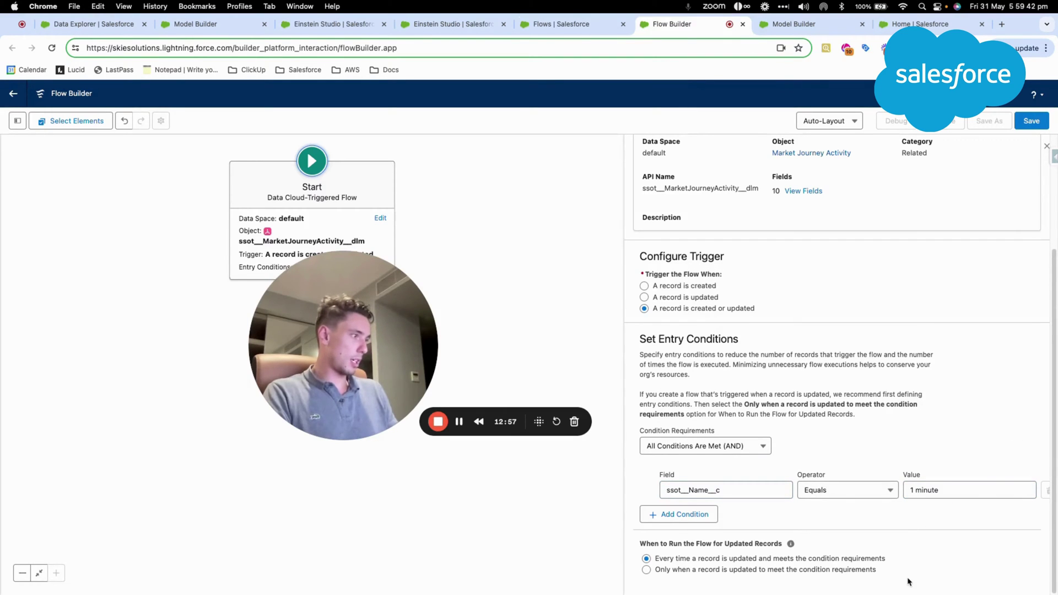
{"action": "scroll", "coordinate": [904, 578], "scroll_direction": "up", "scroll_amount": 5}
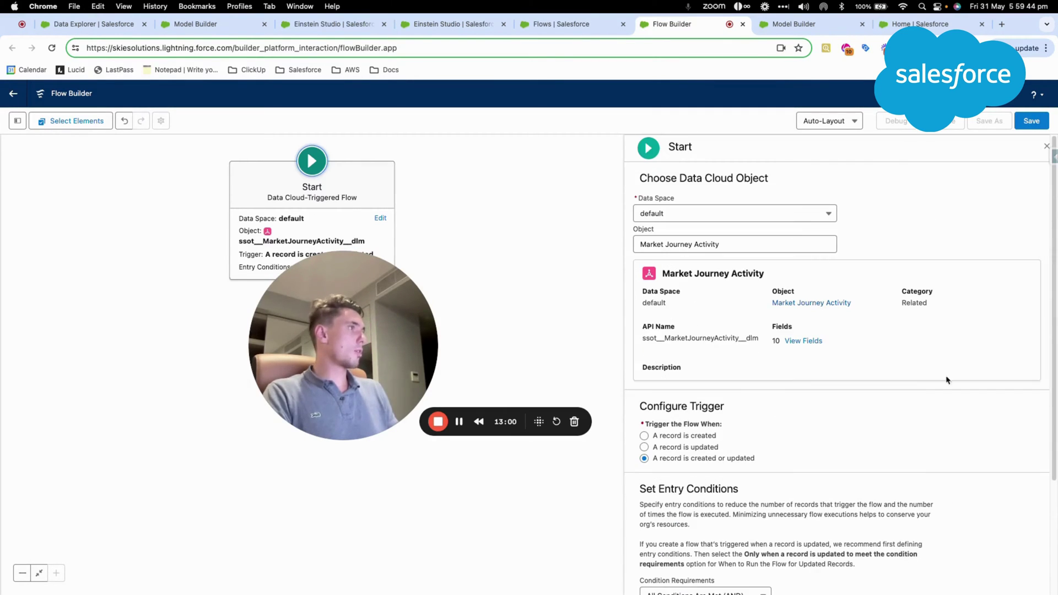
Step: Enter Market_Activity_1_minute as the new flow's label
{"action": "left_click", "coordinate": [1030, 121]}
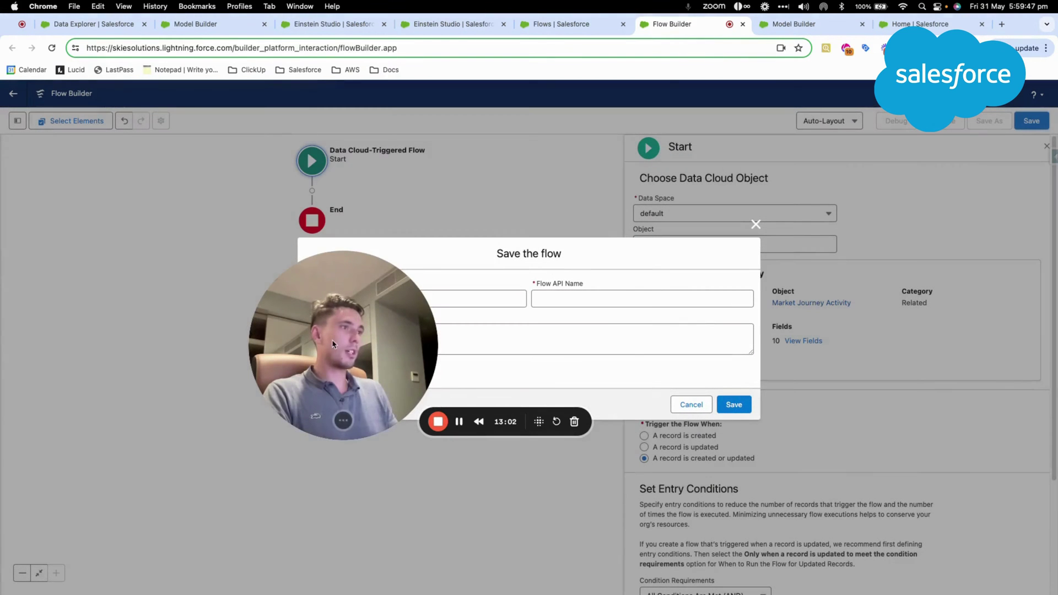
{"action": "left_click_drag", "start_coordinate": [330, 344], "coordinate": [144, 381]}
{"action": "left_click", "coordinate": [327, 297]}
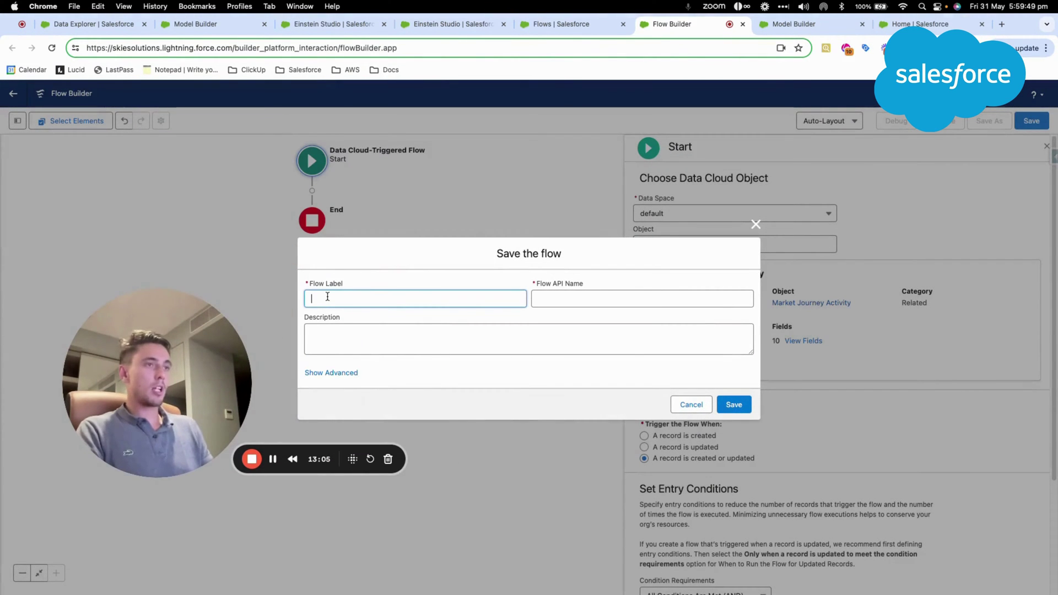
{"action": "type", "text": "Ma"}
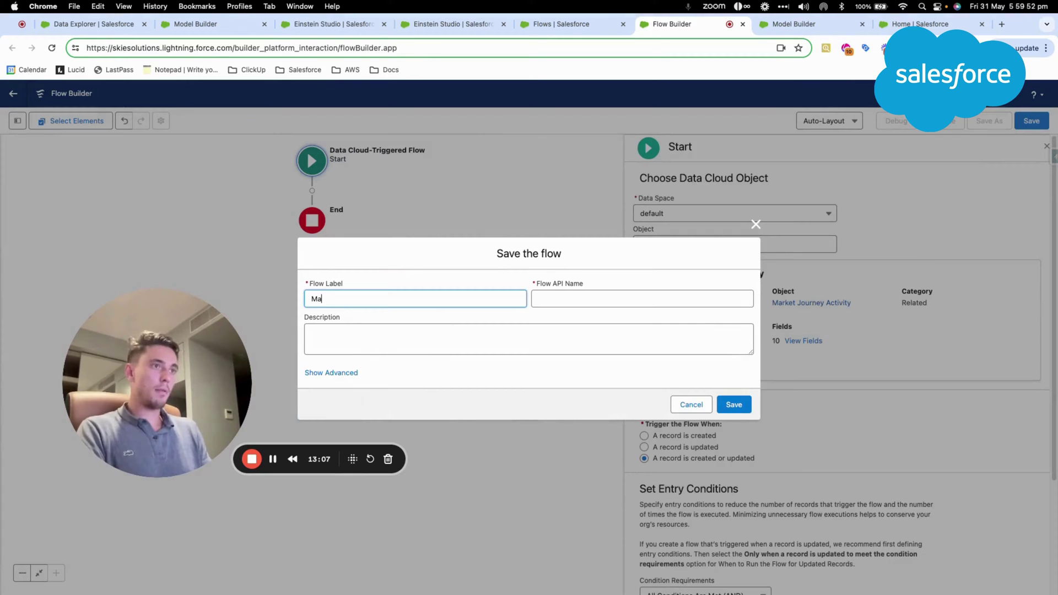
{"action": "type", "text": "rket minute"}
{"action": "key", "text": "Home"}
{"action": "type", "text": "Market_Ad"}
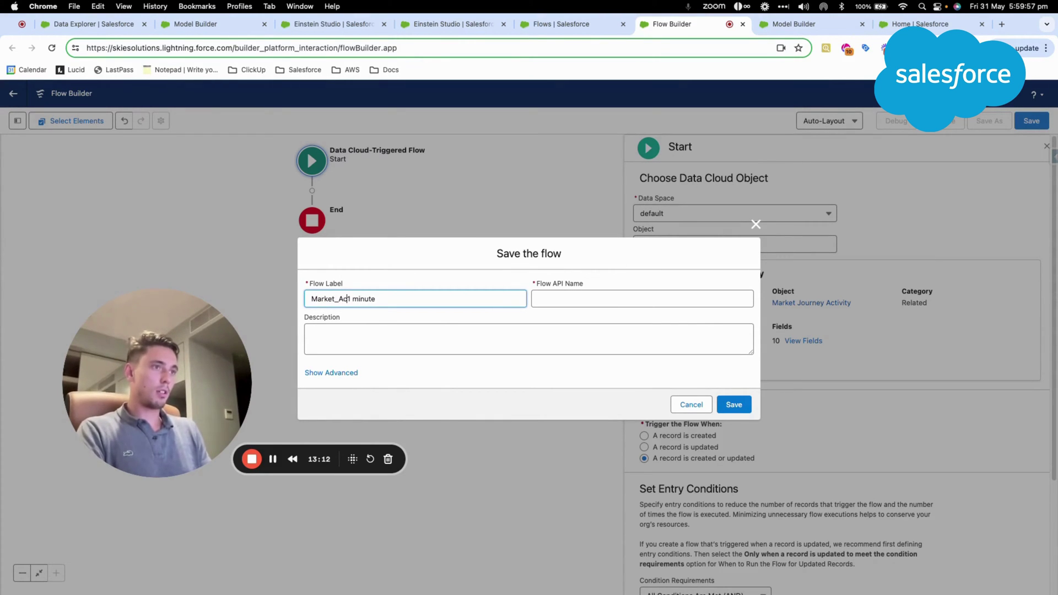
{"action": "type", "text": "tivity_1"}
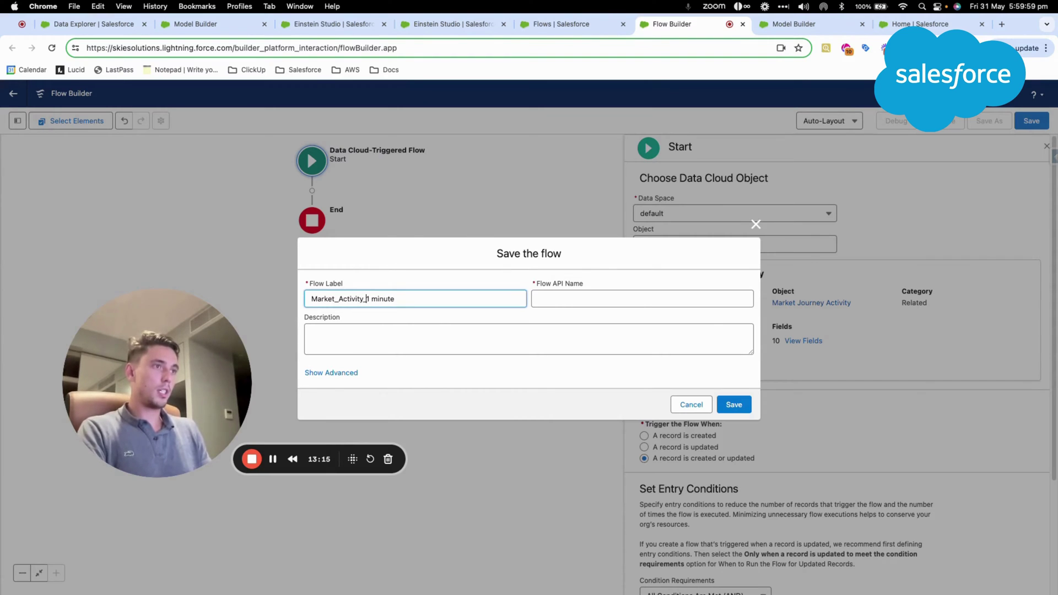
{"action": "key", "text": "Delete"}
{"action": "type", "text": "_"}
Step: Fill the API name and description from the label and save the flow
{"action": "key", "text": "super+a"}
{"action": "key", "text": "super+c"}
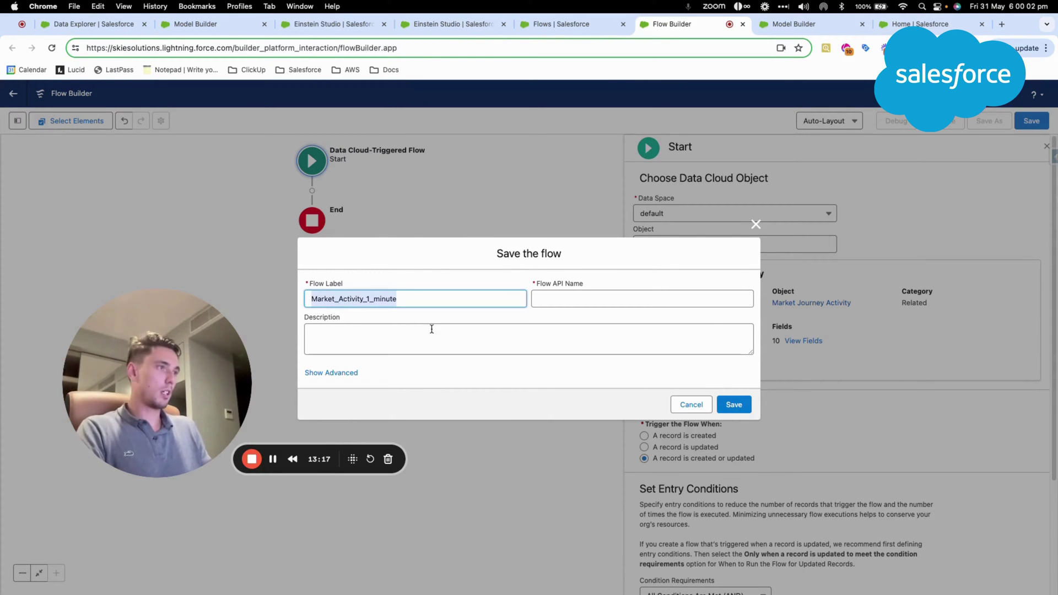
{"action": "left_click", "coordinate": [539, 302]}
{"action": "key", "text": "super+v"}
{"action": "key", "text": "super+z"}
{"action": "left_click", "coordinate": [518, 328]}
{"action": "key", "text": "super+v"}
{"action": "left_click", "coordinate": [733, 405]}
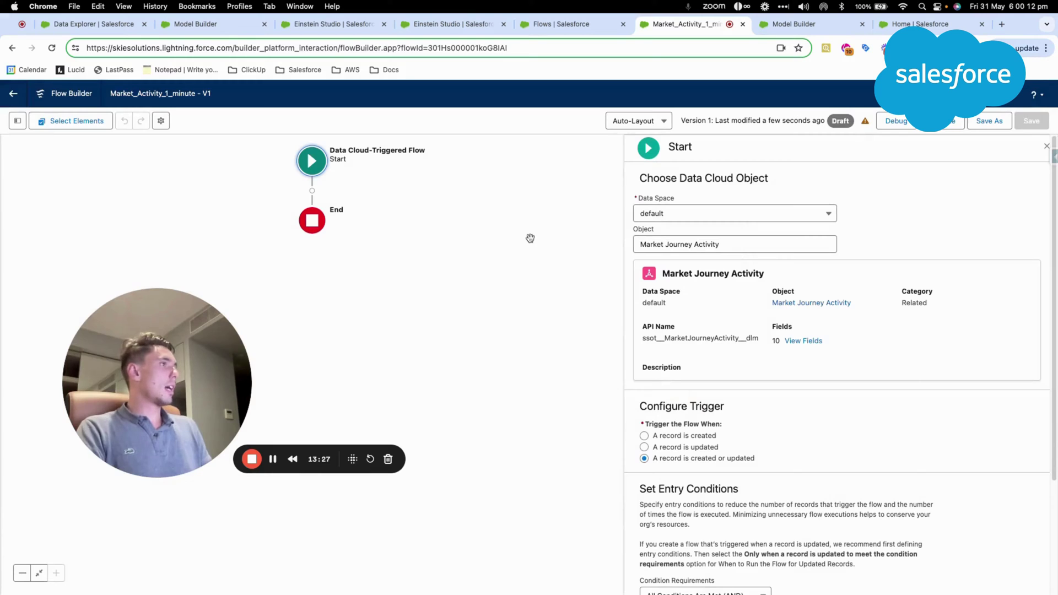
Step: Add an action after Start using the Data Cloud Market Journey Activity 02 prediction
{"action": "left_click", "coordinate": [1046, 146]}
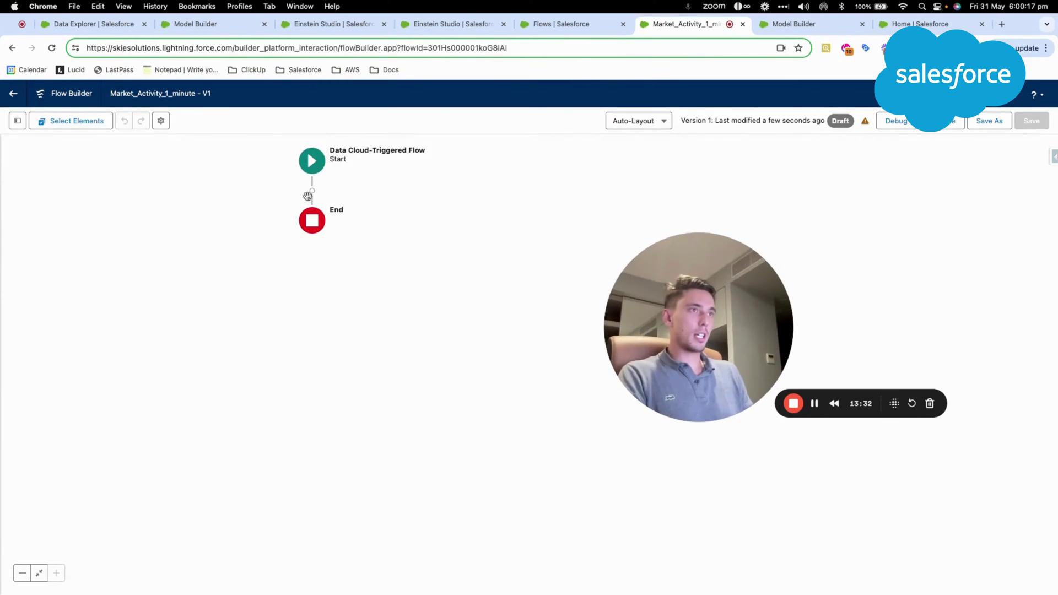
{"action": "left_click", "coordinate": [312, 191]}
{"action": "scroll", "coordinate": [286, 316], "scroll_direction": "down", "scroll_amount": 10}
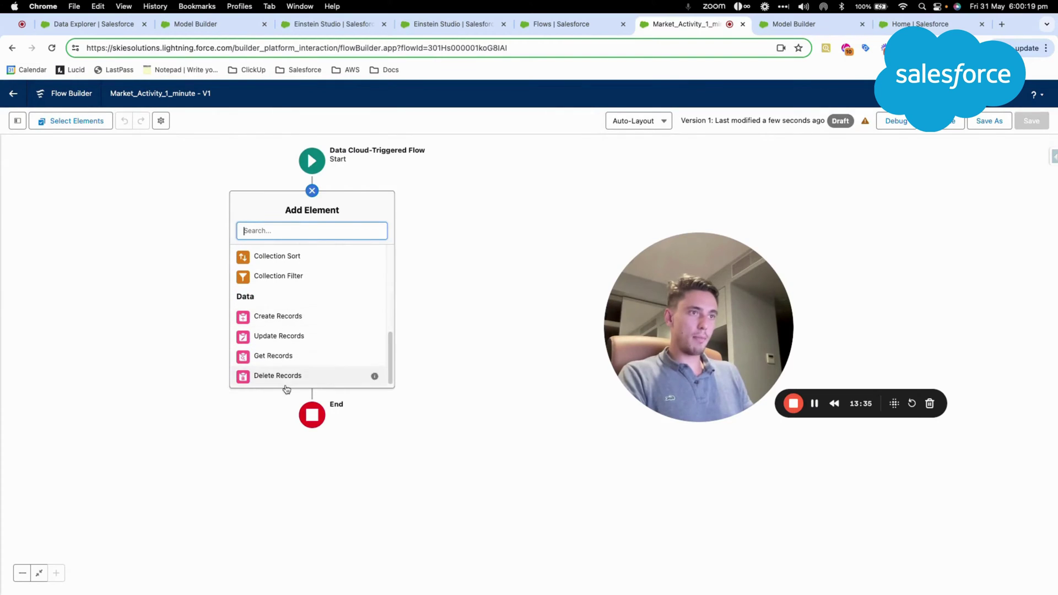
{"action": "scroll", "coordinate": [289, 341], "scroll_direction": "up", "scroll_amount": 10}
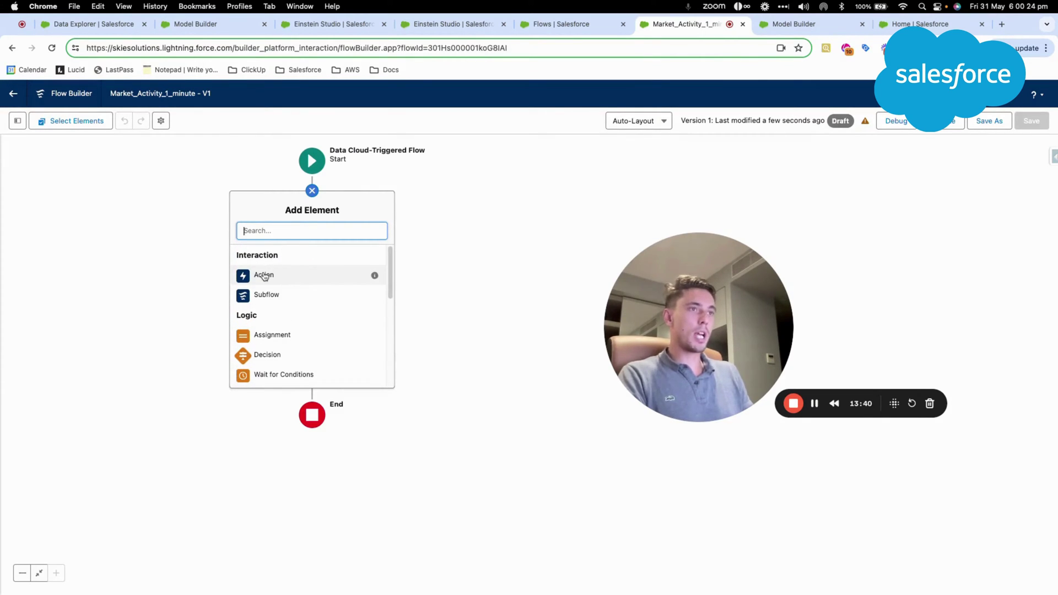
{"action": "left_click", "coordinate": [264, 276]}
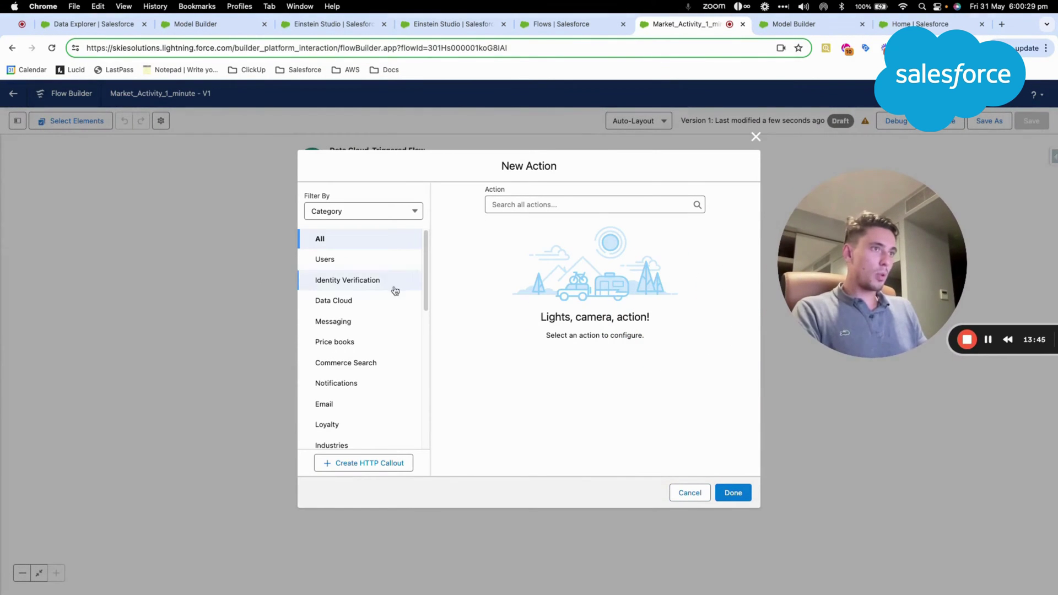
{"action": "left_click", "coordinate": [369, 298]}
{"action": "left_click", "coordinate": [532, 207]}
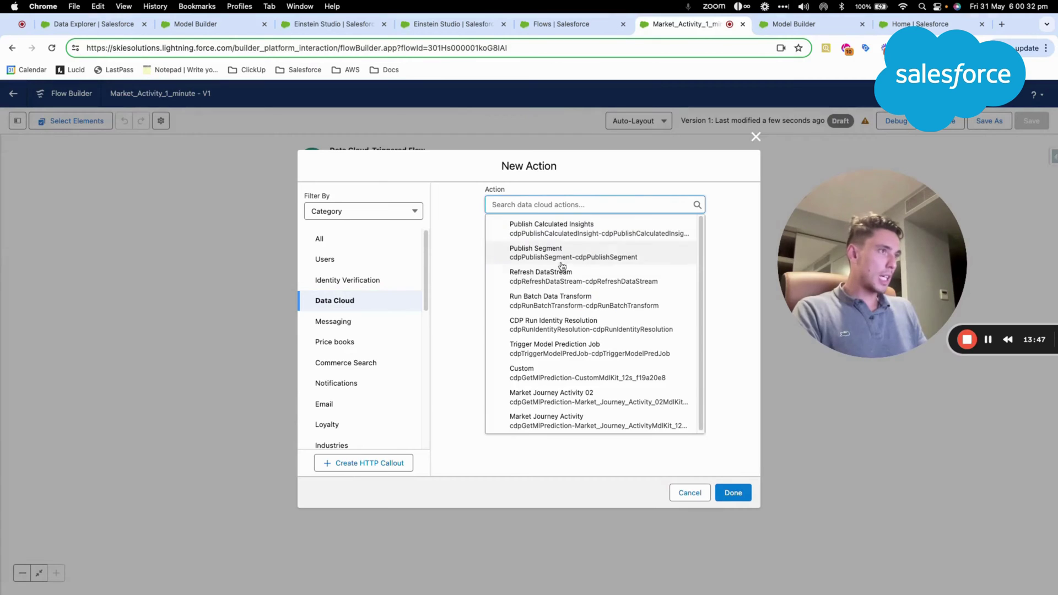
{"action": "scroll", "coordinate": [588, 368], "scroll_direction": "down", "scroll_amount": 1}
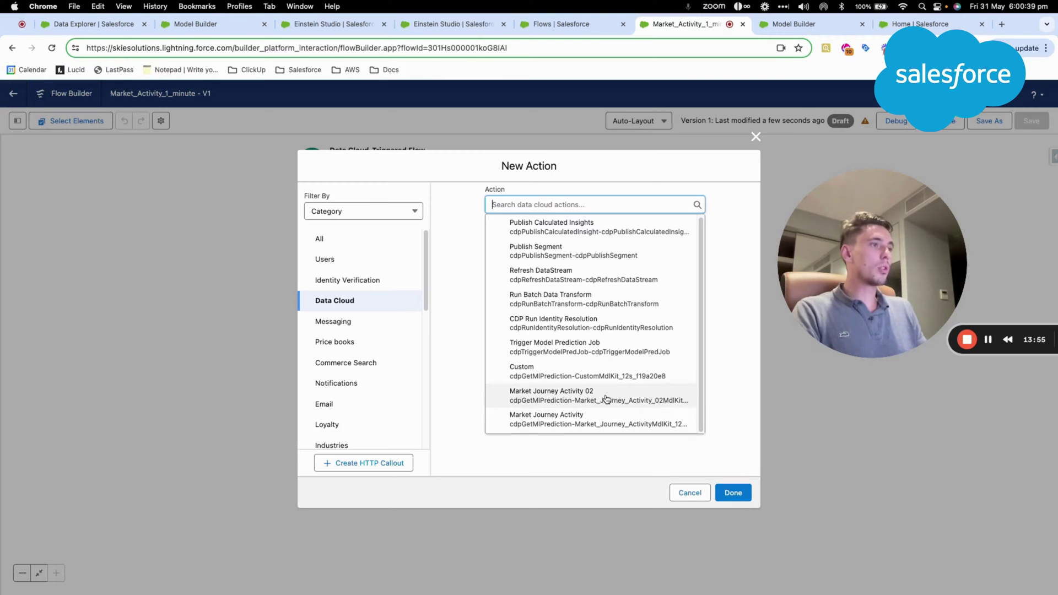
{"action": "left_click", "coordinate": [600, 396]}
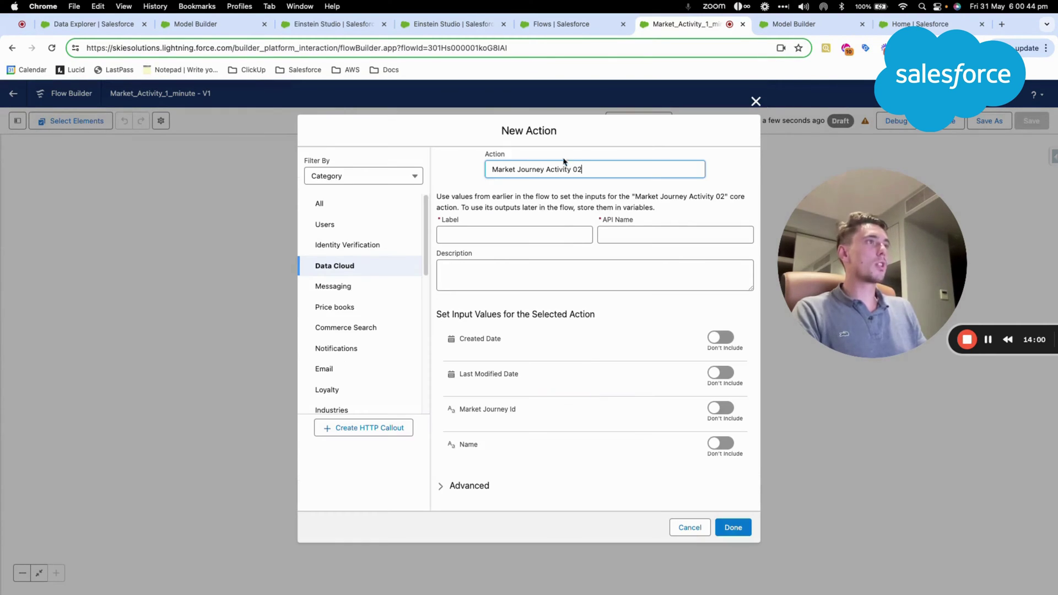
{"action": "left_click", "coordinate": [438, 25]}
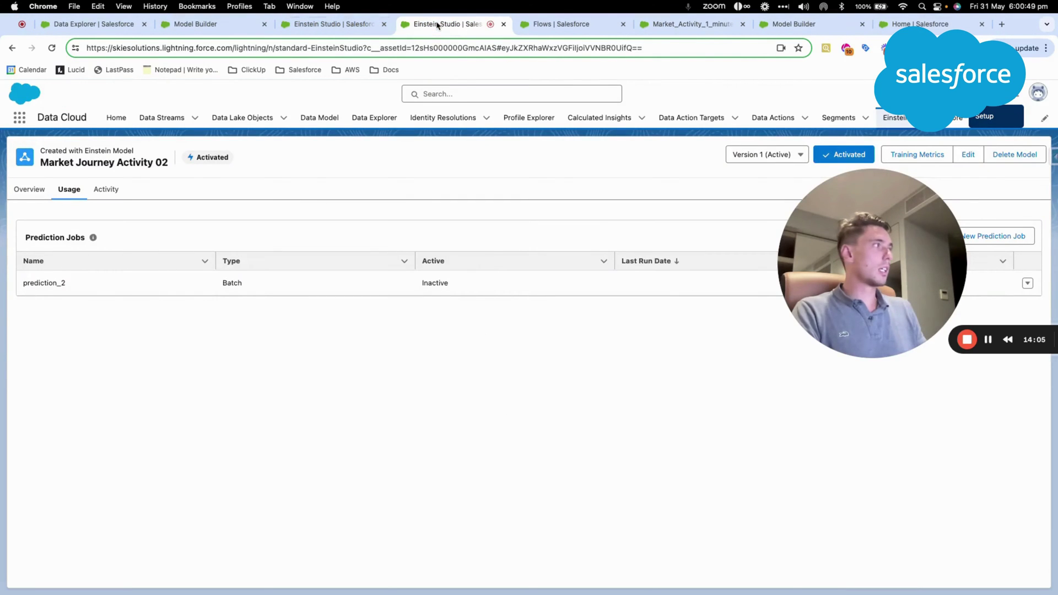
{"action": "left_click", "coordinate": [895, 118]}
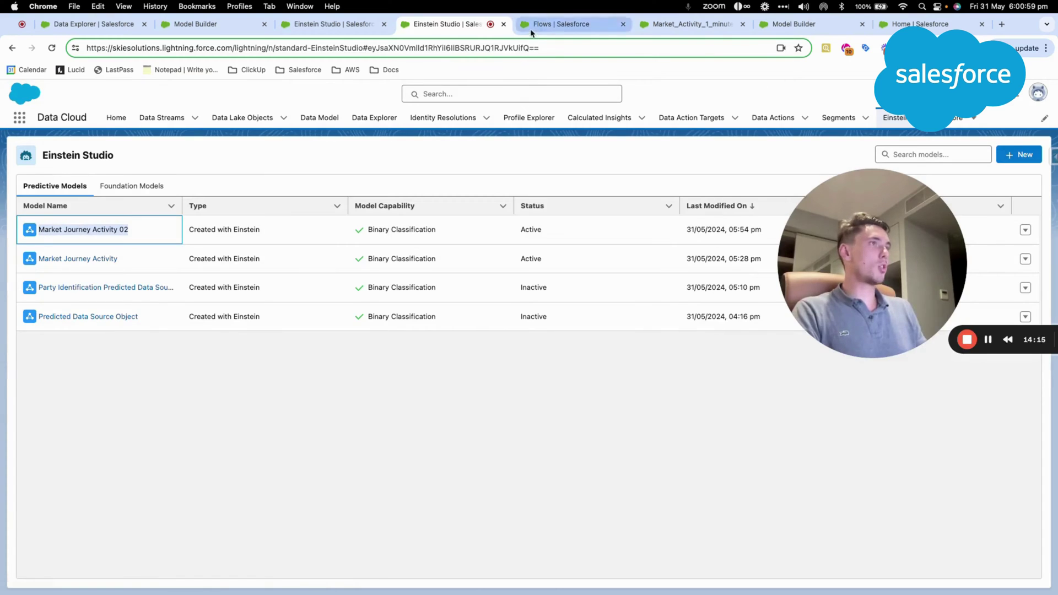
{"action": "left_click", "coordinate": [567, 25]}
{"action": "left_click", "coordinate": [686, 25]}
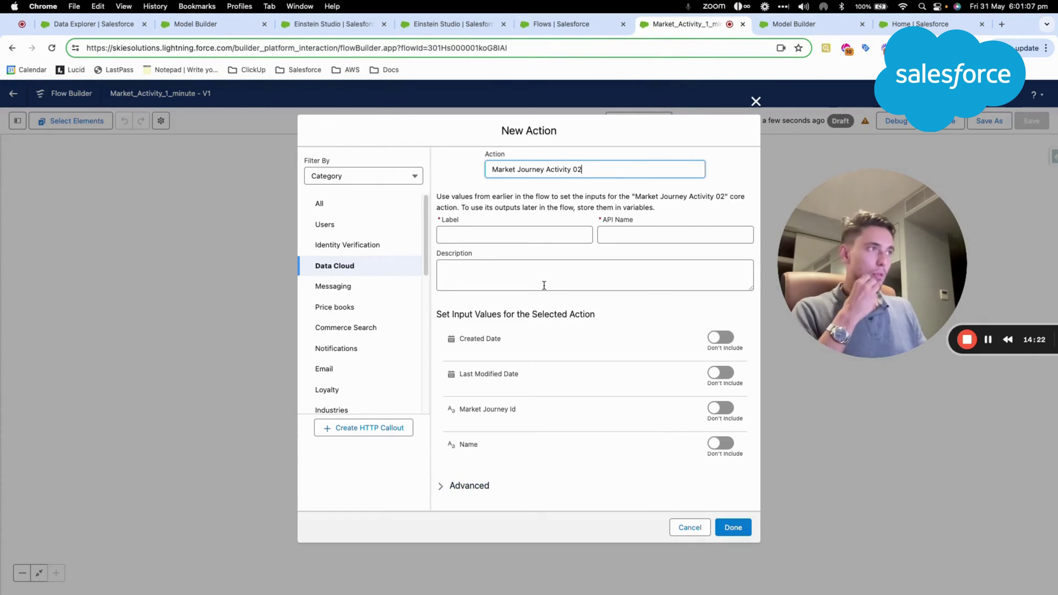
Step: Label and describe the action 'Market Journey Activity 02', with the API name generated
{"action": "left_click", "coordinate": [538, 236]}
{"action": "type", "text": "Market Journey Activity 02"}
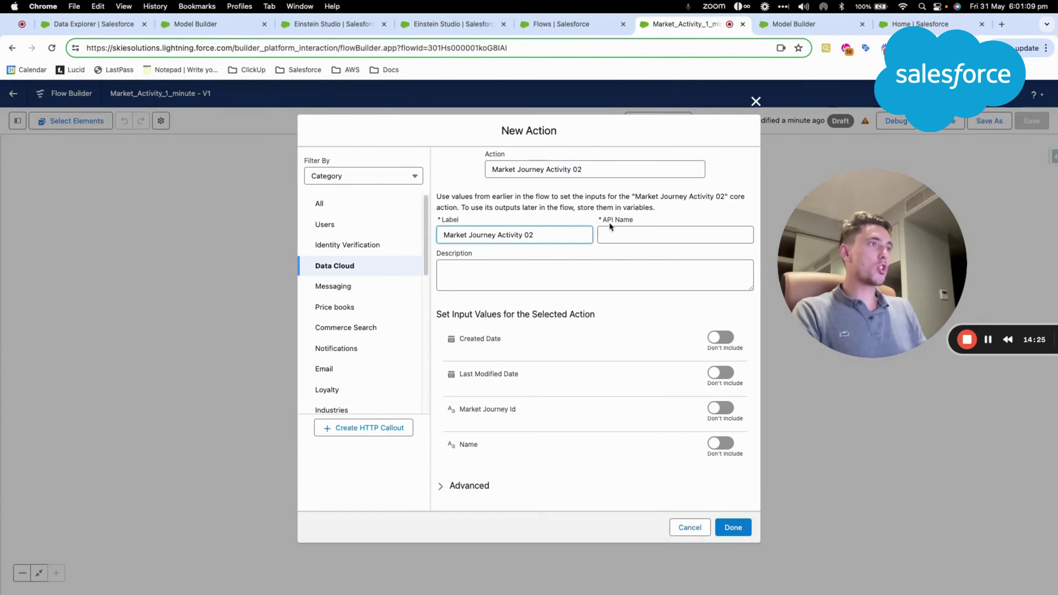
{"action": "left_click", "coordinate": [624, 234]}
{"action": "left_click", "coordinate": [608, 266]}
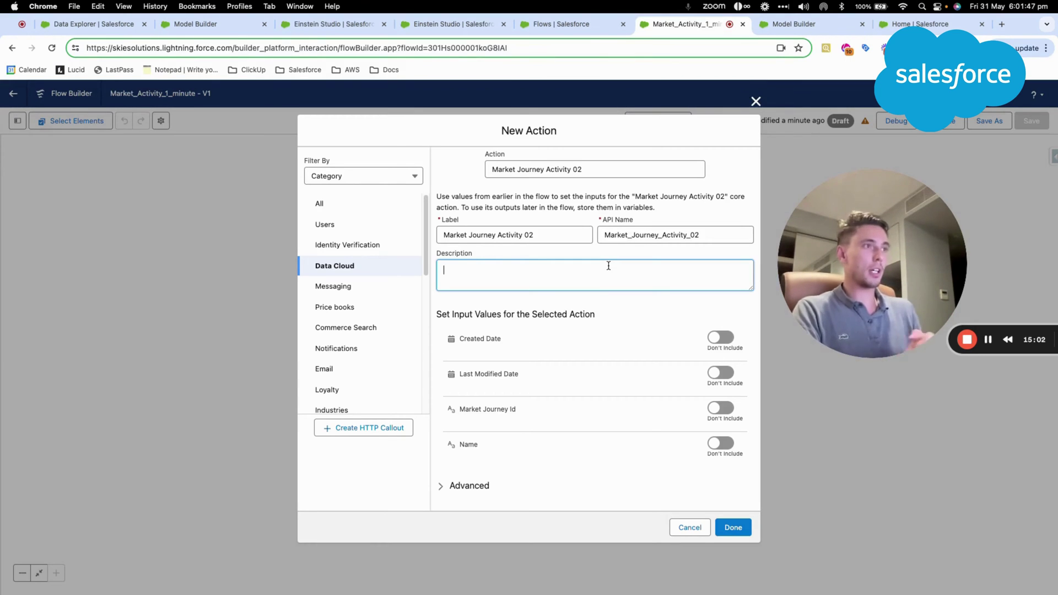
{"action": "type", "text": "Market Journey Activity 02"}
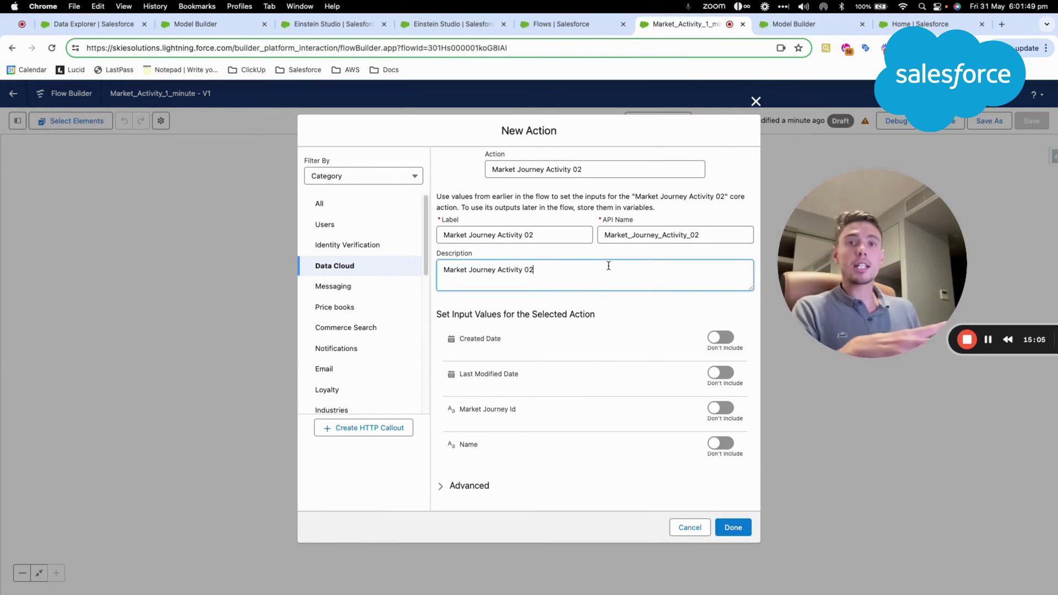
Step: Toggle the four inputs on then off again, leaving all excluded, and finish the action
{"action": "left_click", "coordinate": [721, 337]}
{"action": "left_click", "coordinate": [723, 383]}
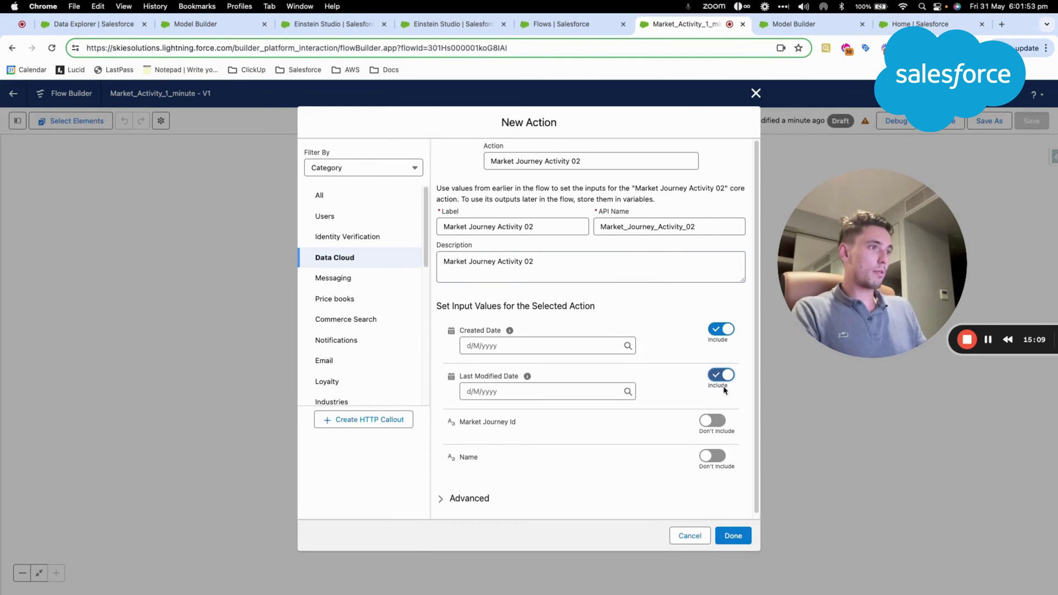
{"action": "left_click", "coordinate": [713, 421]}
{"action": "left_click", "coordinate": [711, 467]}
{"action": "scroll", "coordinate": [677, 464], "scroll_direction": "down", "scroll_amount": 1}
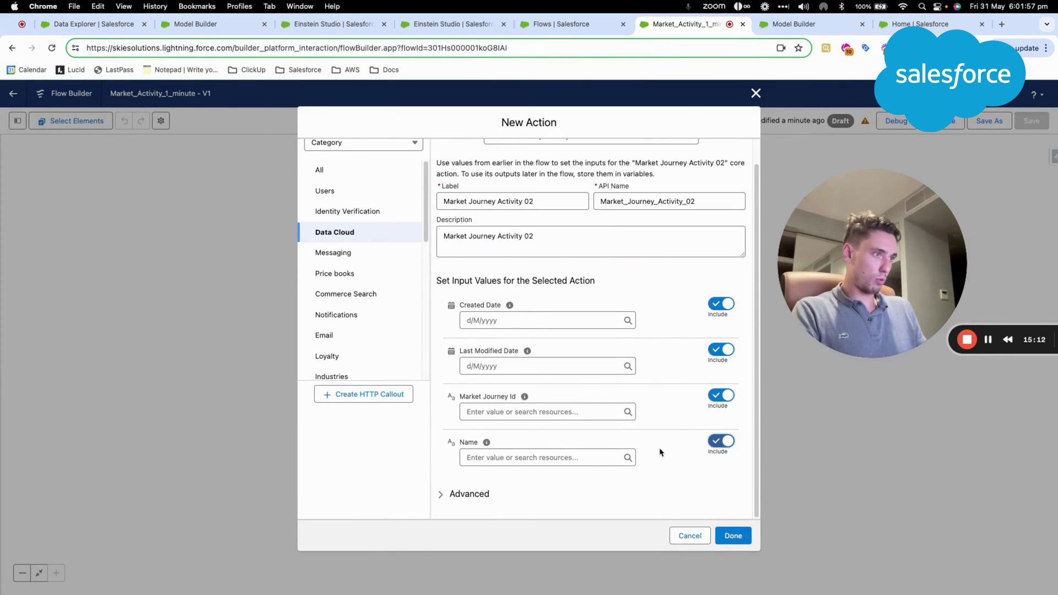
{"action": "left_click", "coordinate": [719, 441]}
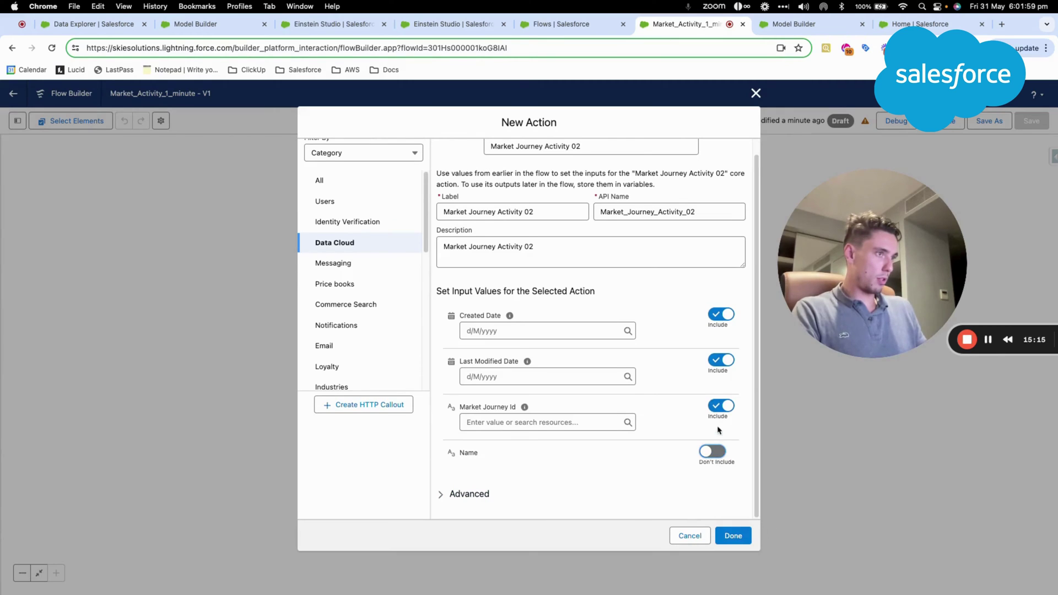
{"action": "left_click", "coordinate": [717, 407]}
{"action": "left_click", "coordinate": [597, 388]}
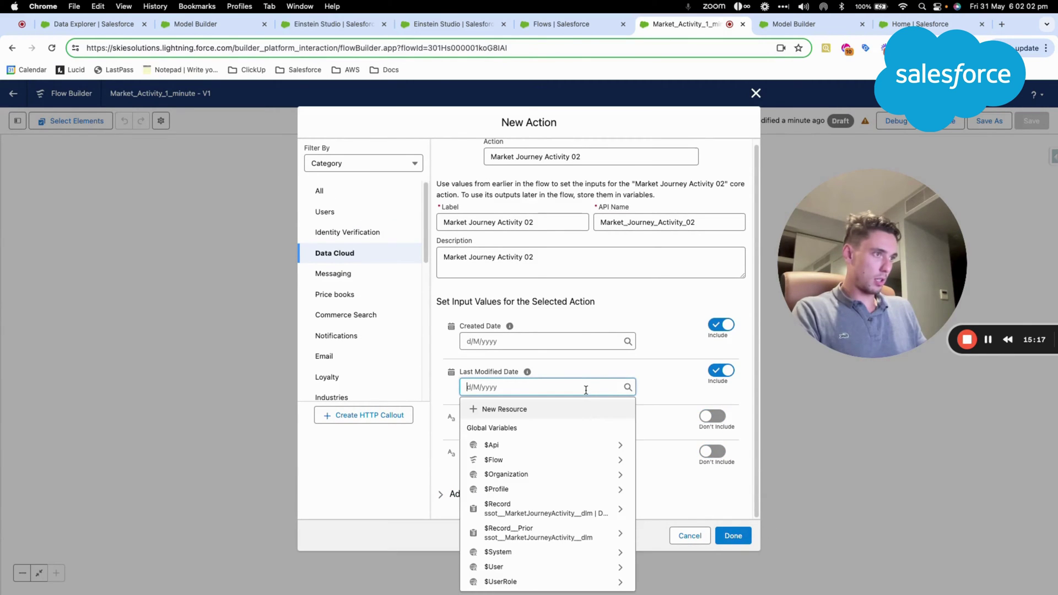
{"action": "left_click", "coordinate": [721, 371]}
{"action": "left_click", "coordinate": [721, 330]}
{"action": "left_click", "coordinate": [733, 529]}
{"action": "left_click_drag", "start_coordinate": [828, 244], "coordinate": [517, 244]}
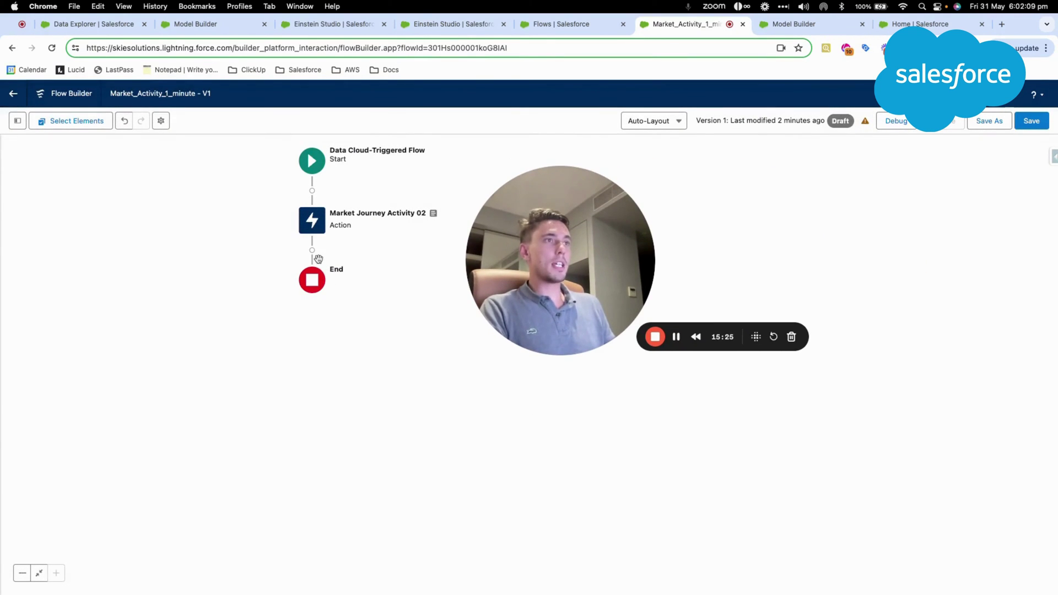